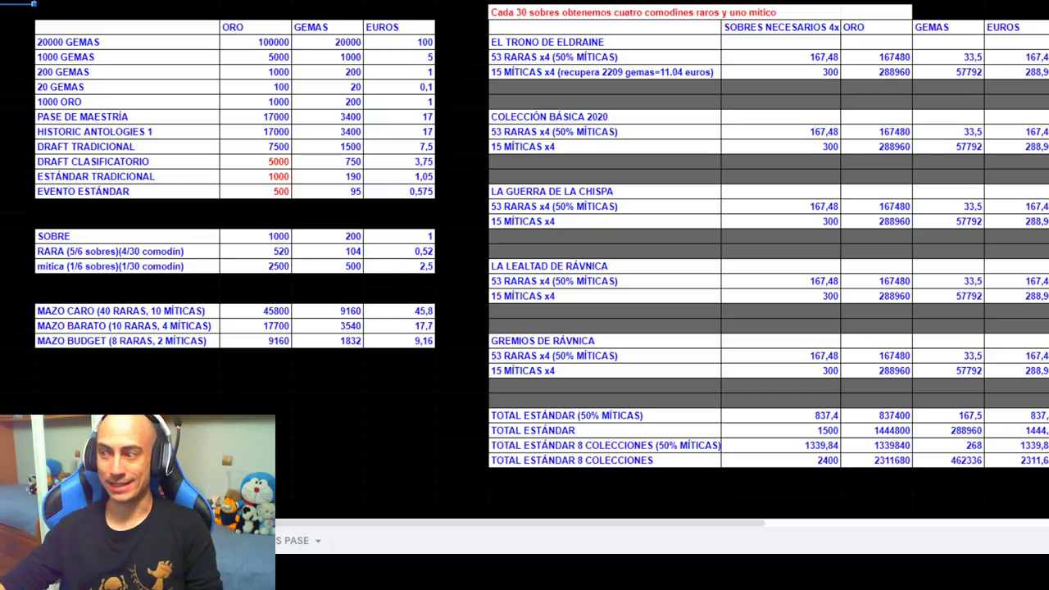
Review the collection headings EL TRONO DE ELDRAINE, COLECCIÓN BÁSICA 2020 and LA GUERRA DE LA CHISPA in the set cost table.
click(690, 42)
click(609, 119)
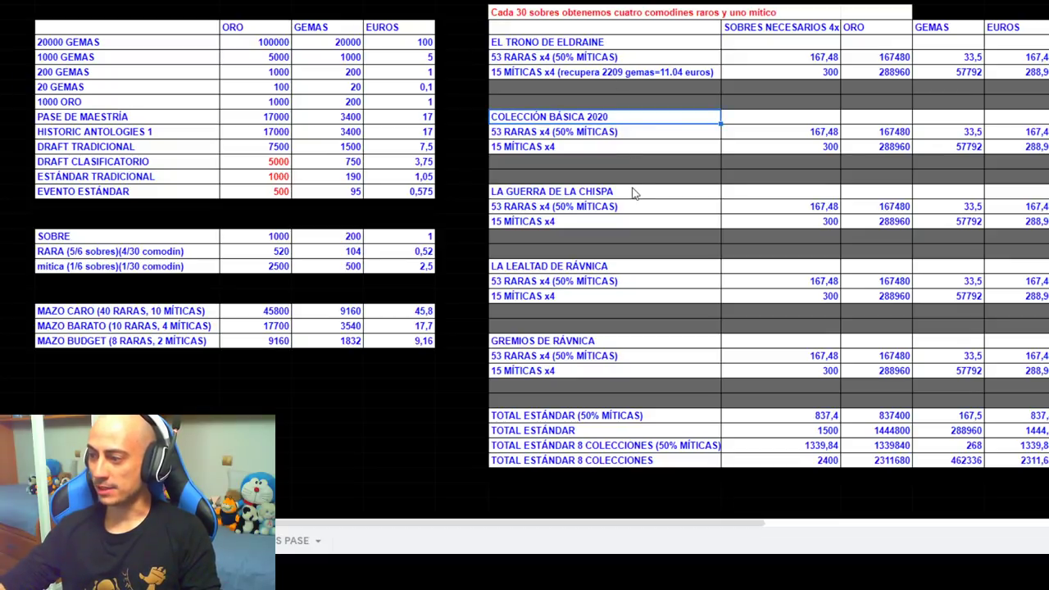
click(631, 193)
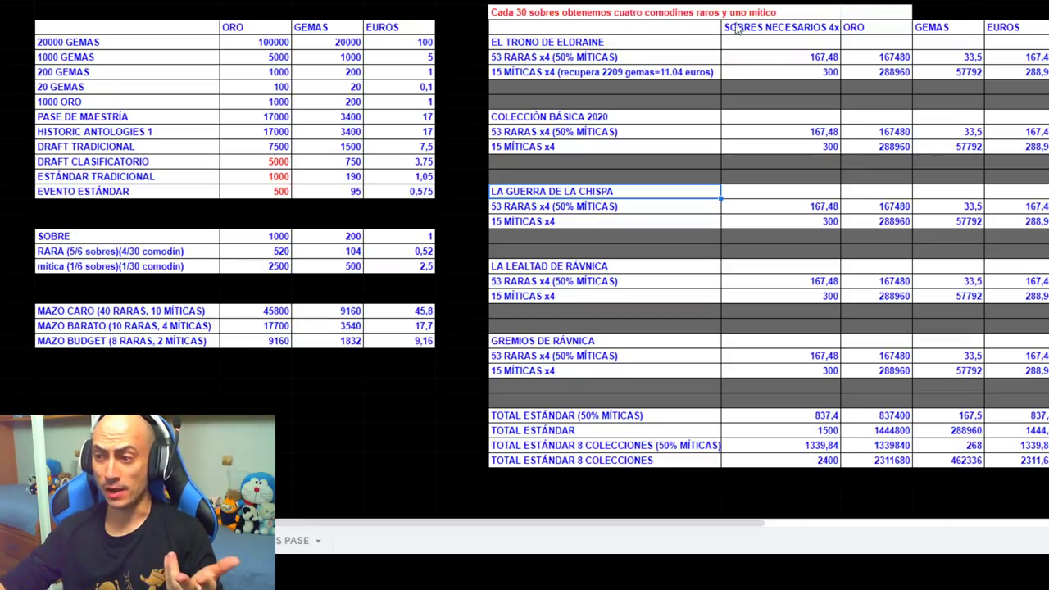
Examine the euro price and gold equivalent of the 20000 GEMAS pack.
click(115, 45)
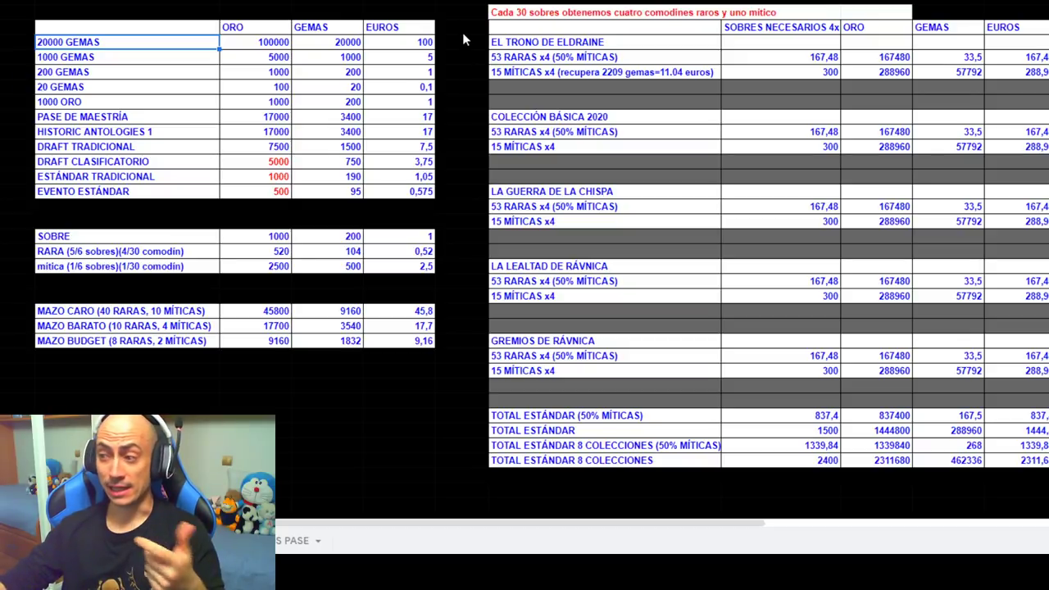
click(401, 42)
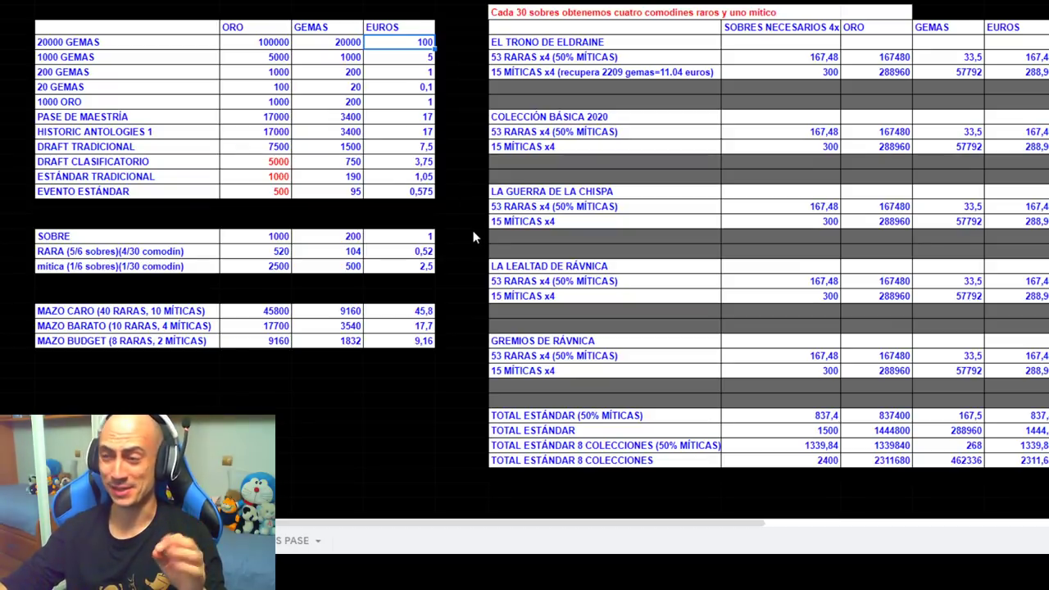
click(6, 5)
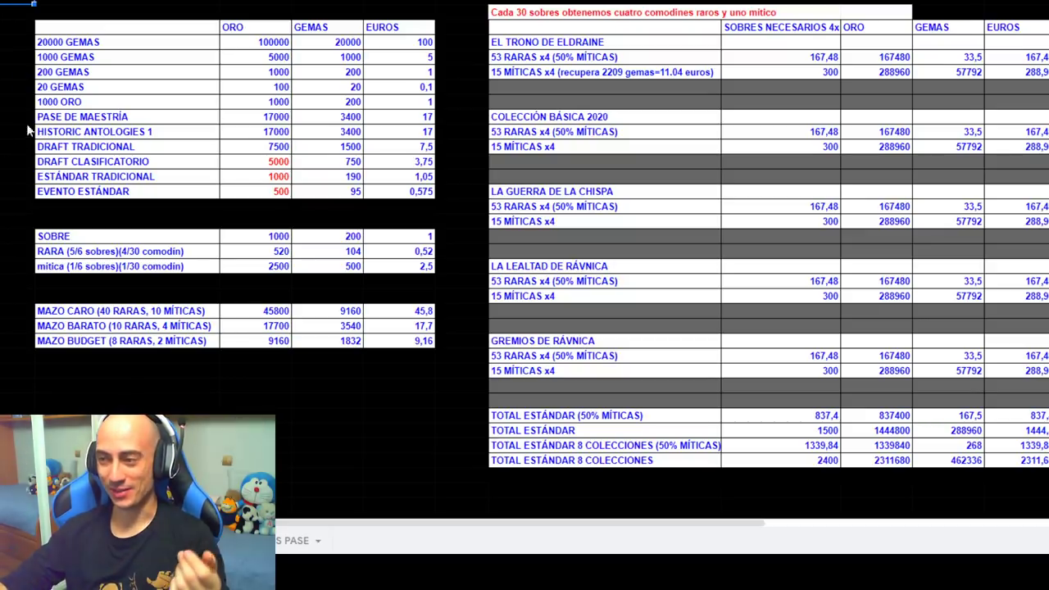
click(39, 47)
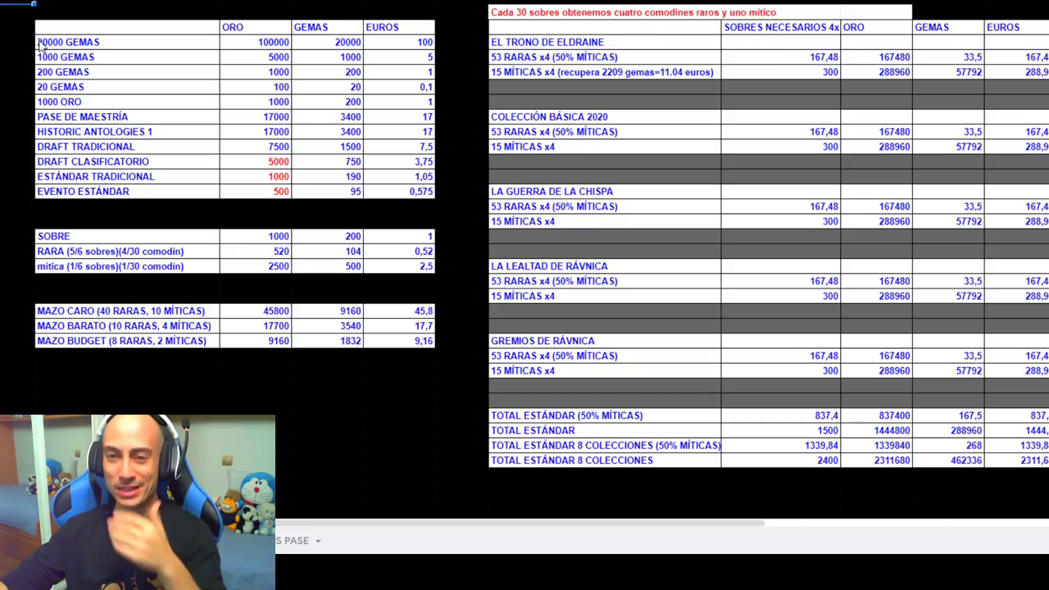
click(402, 45)
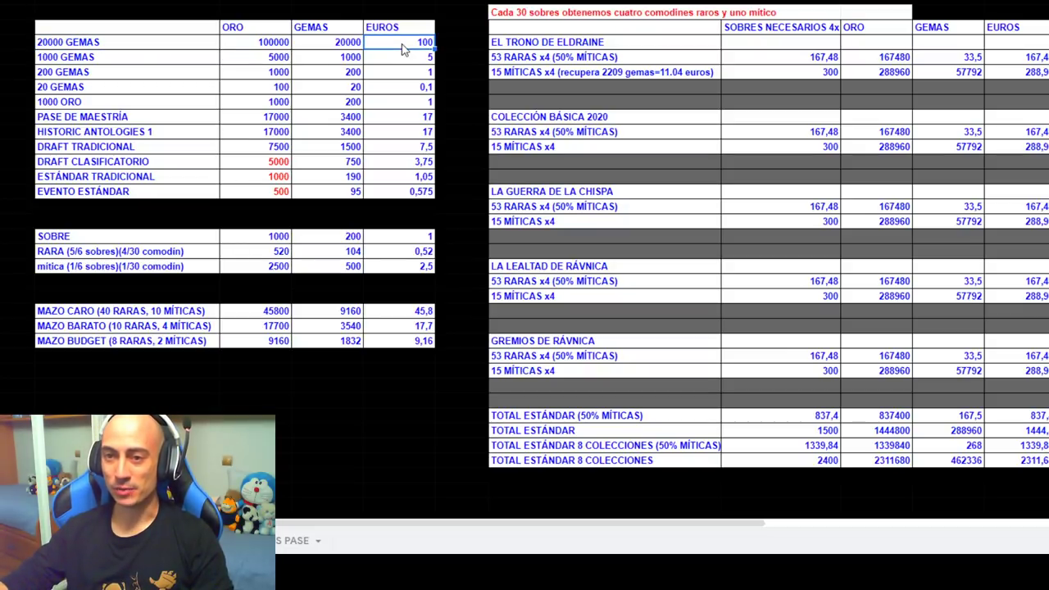
click(283, 45)
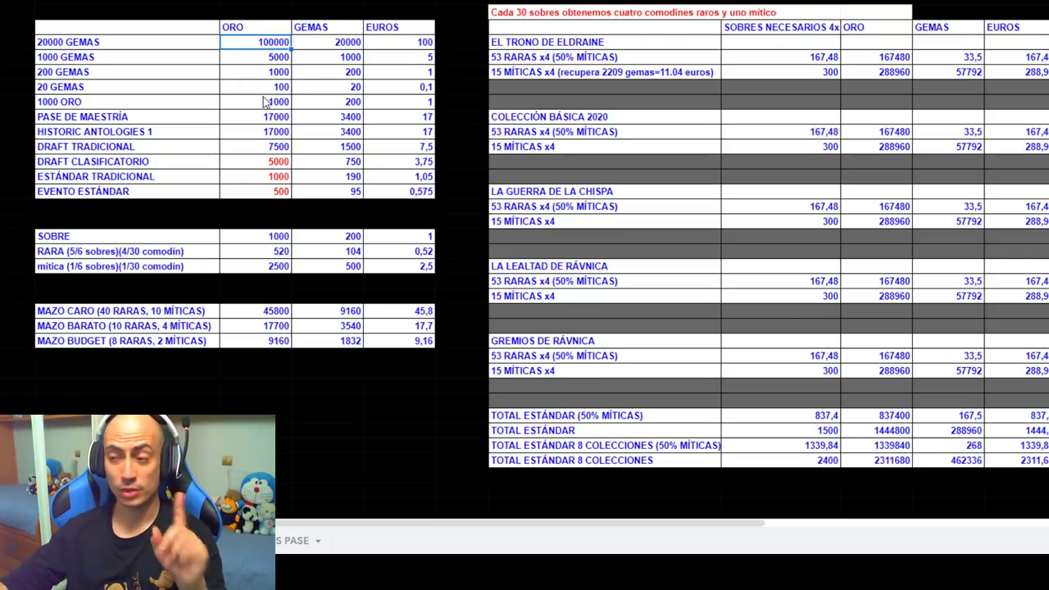
Examine the cost of one SOBRE in gold, gems and euros.
click(119, 237)
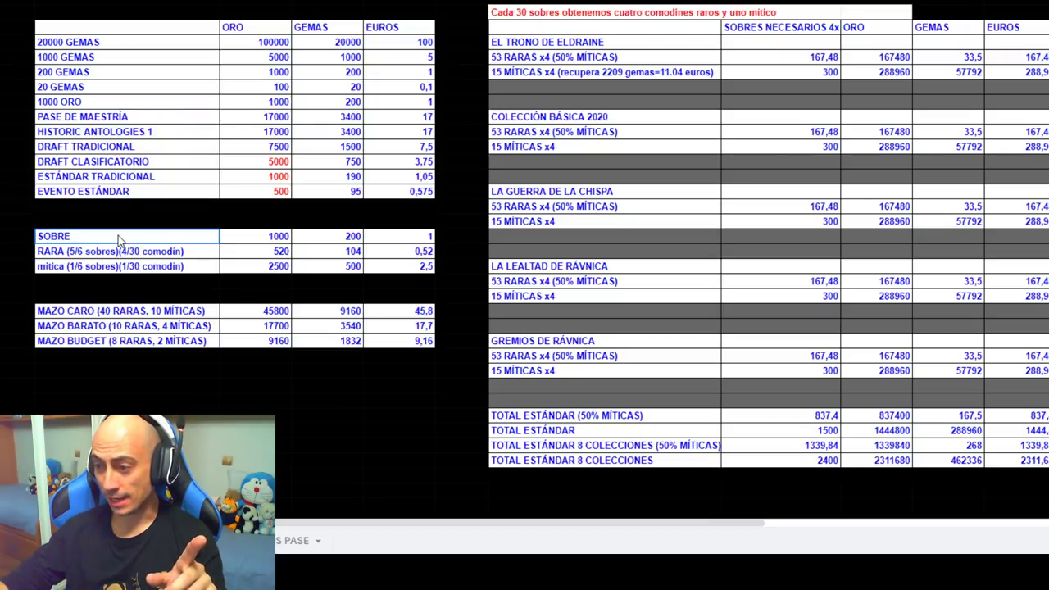
drag(118, 237, 202, 235)
click(280, 236)
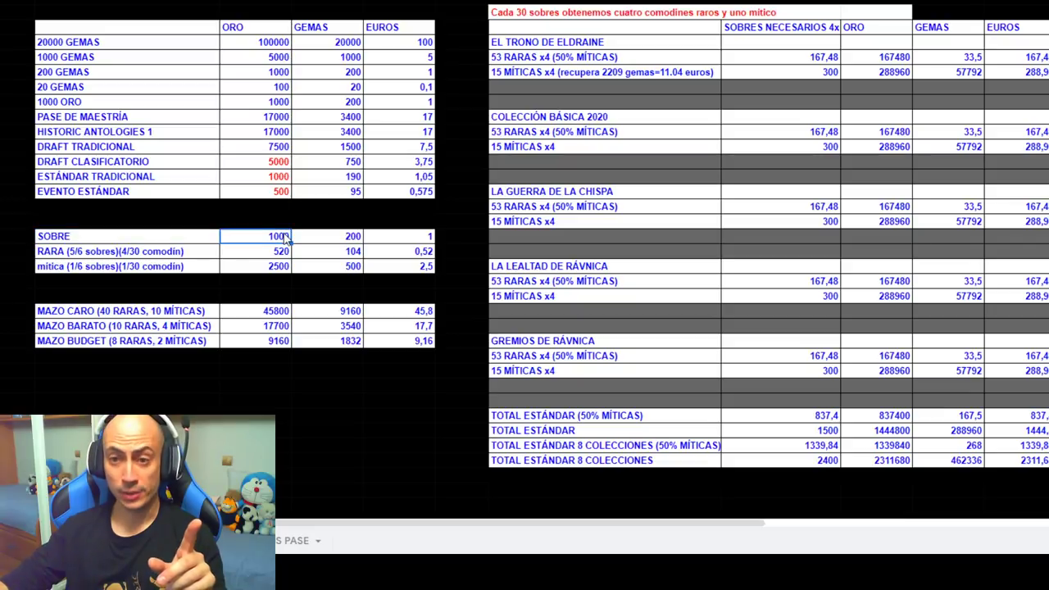
click(317, 242)
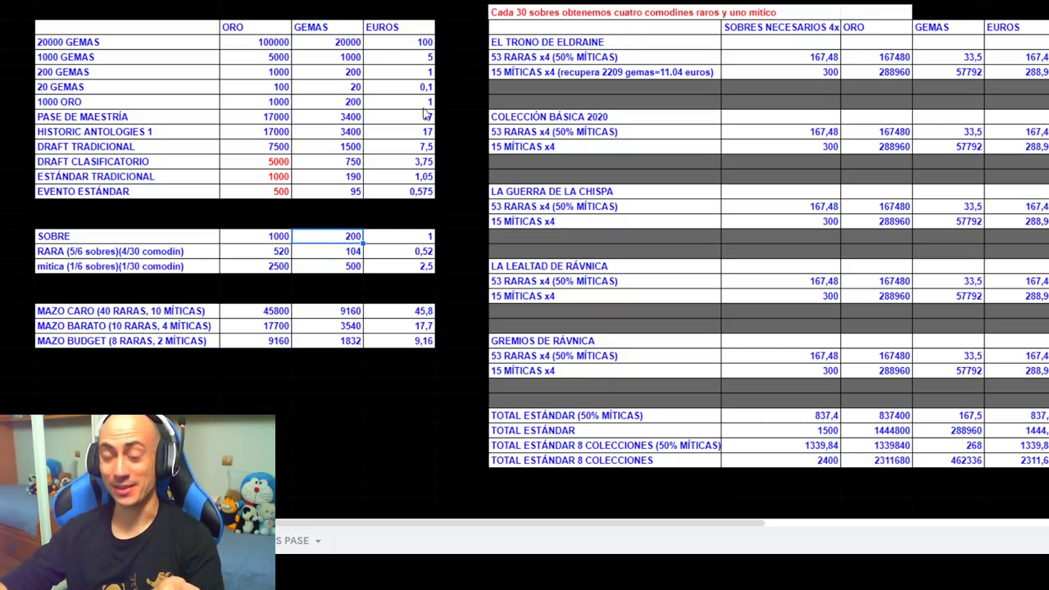
click(418, 236)
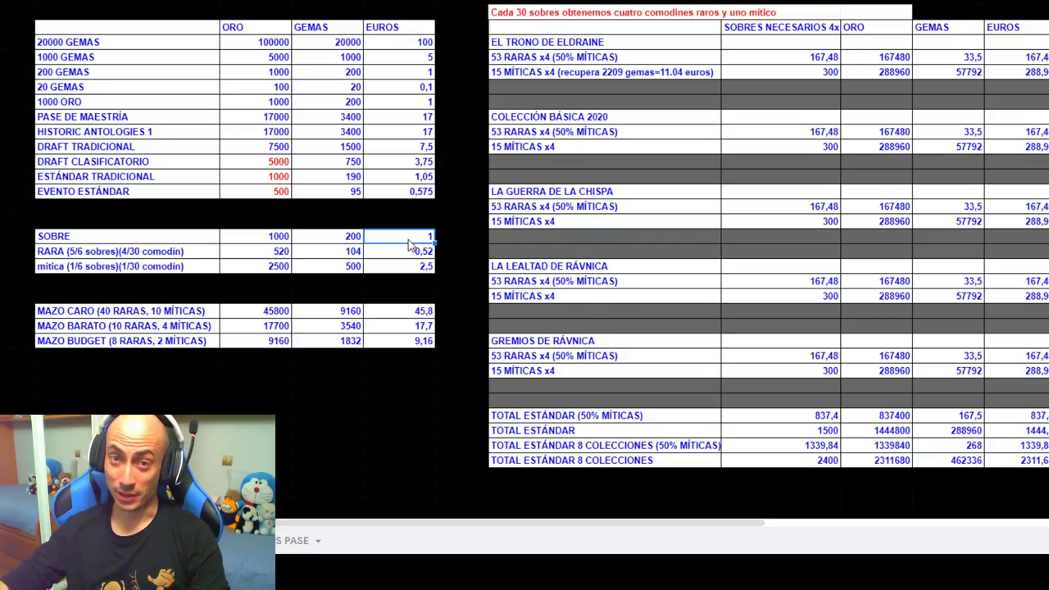
click(285, 241)
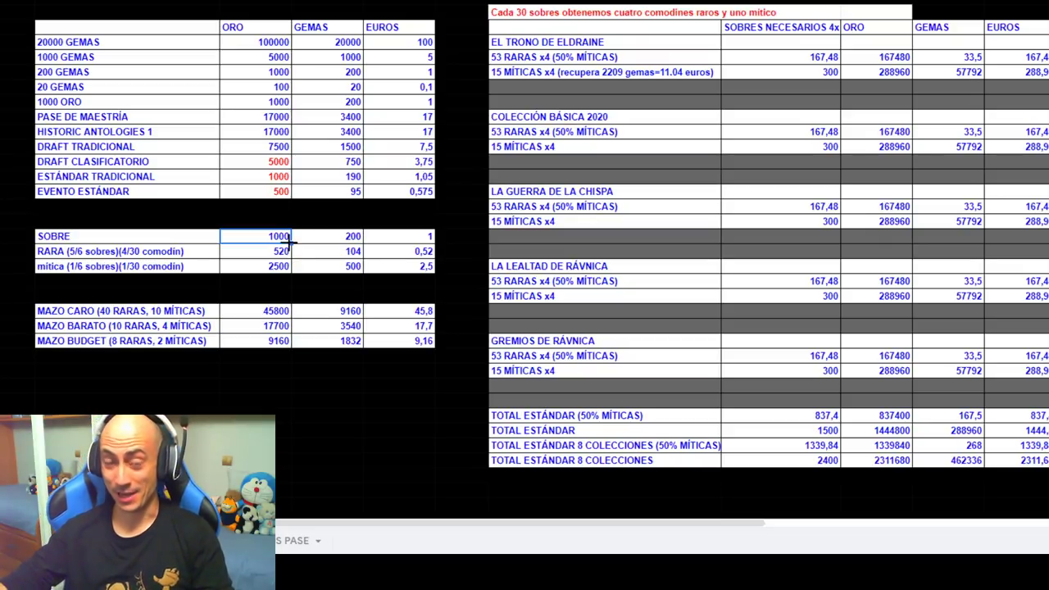
click(311, 241)
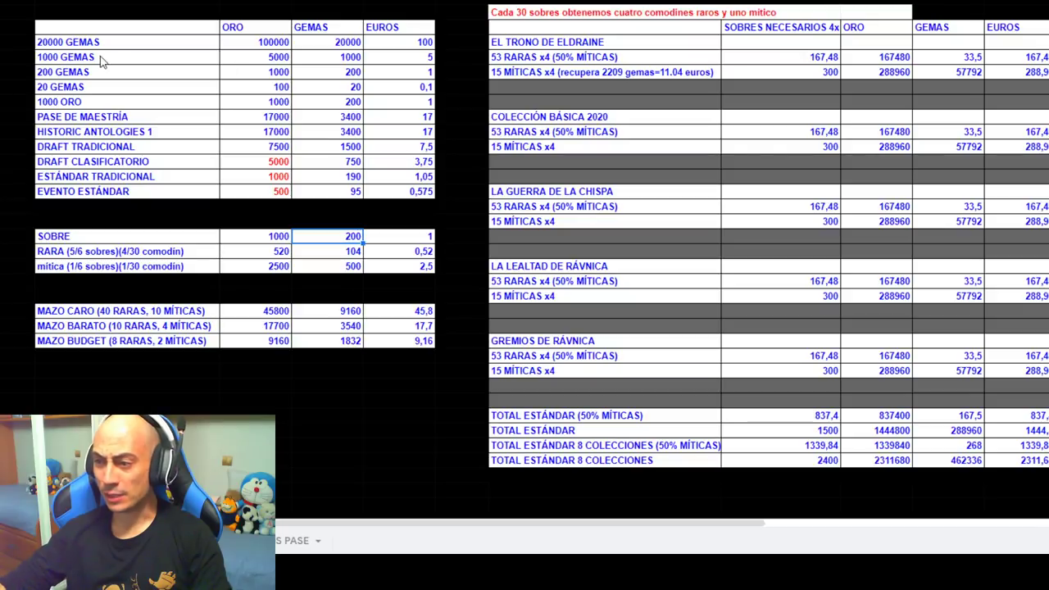
Compare the gold, gem and euro equivalents in the rows 1000 GEMAS, 200 GEMAS, 20 GEMAS and 1000 ORO.
drag(88, 47, 93, 121)
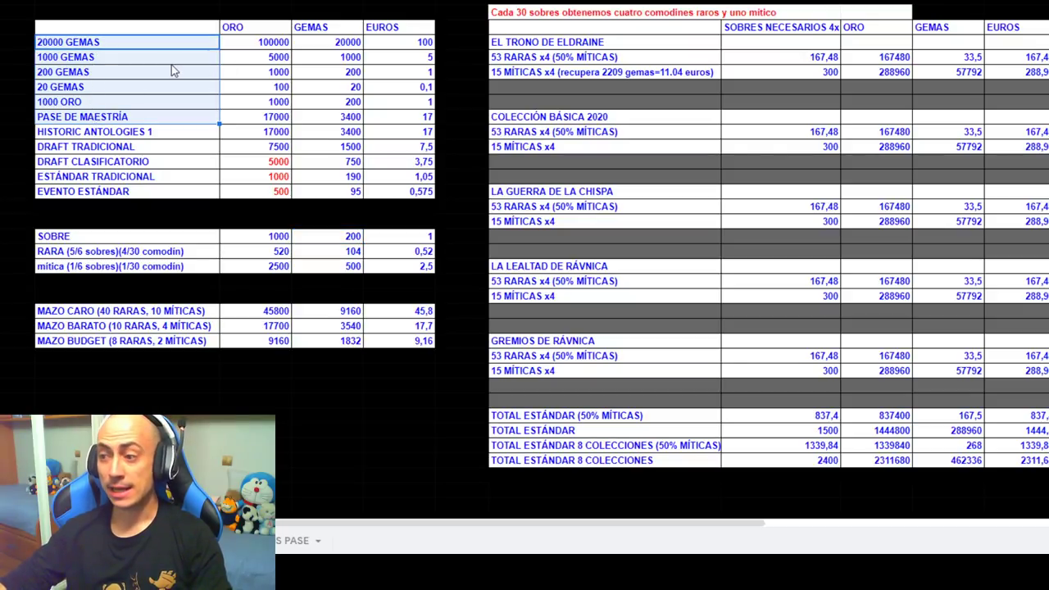
click(286, 106)
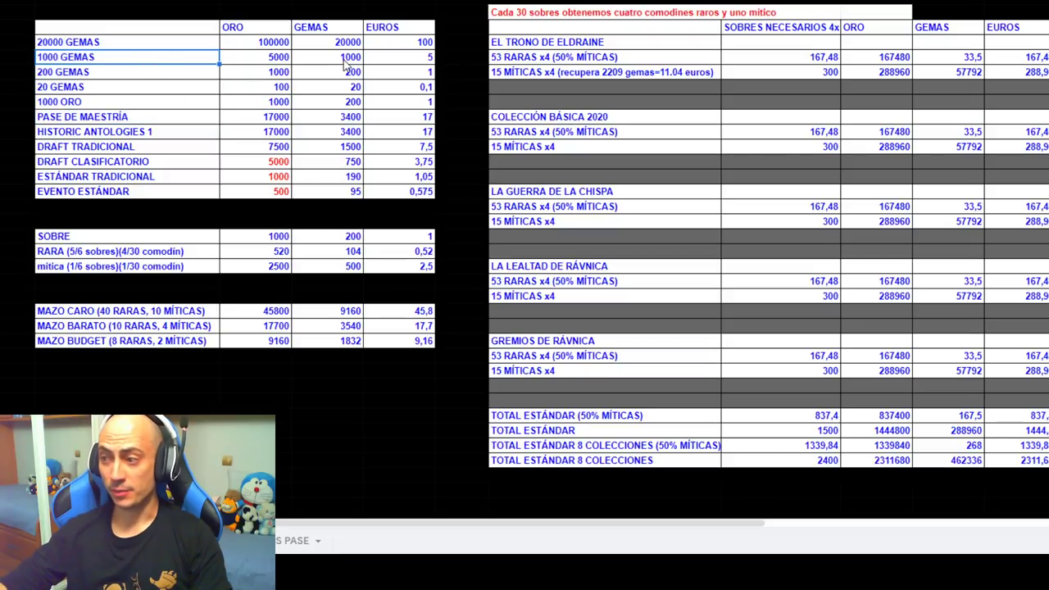
click(394, 65)
key(Left)
key(Left)
key(Down)
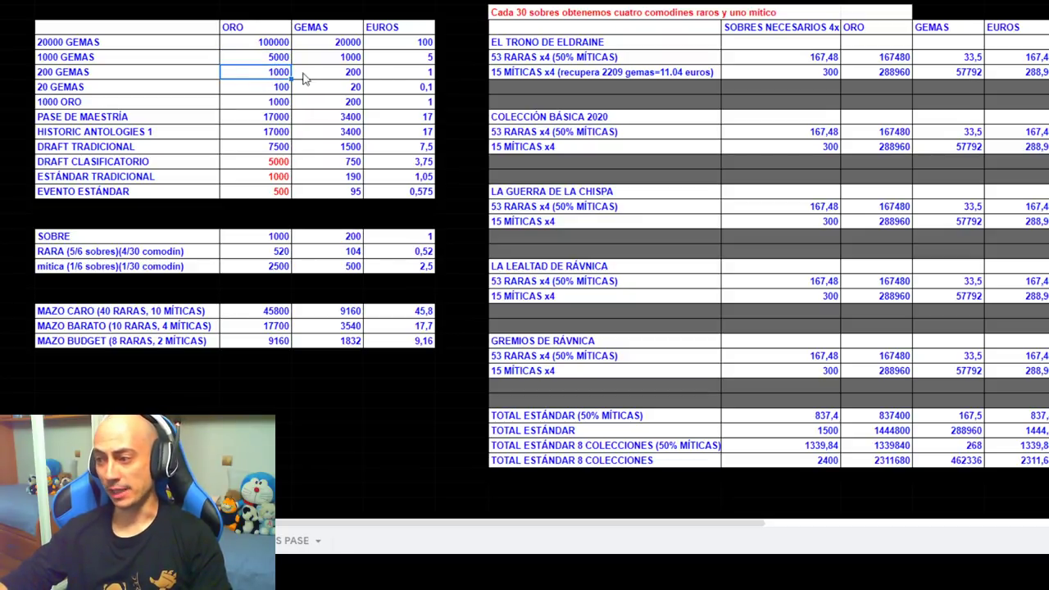
click(385, 75)
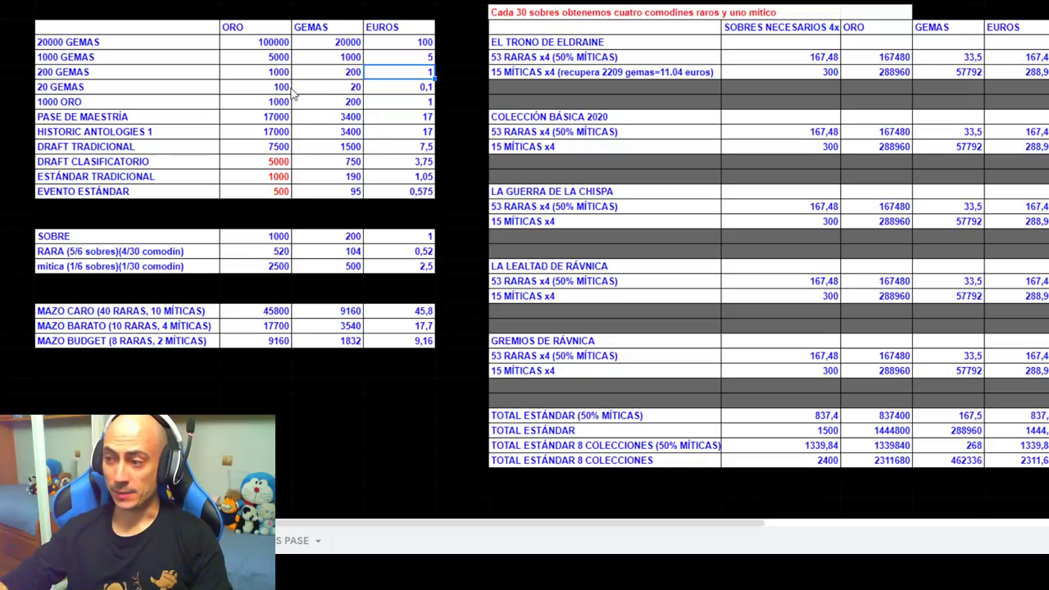
click(284, 88)
click(344, 89)
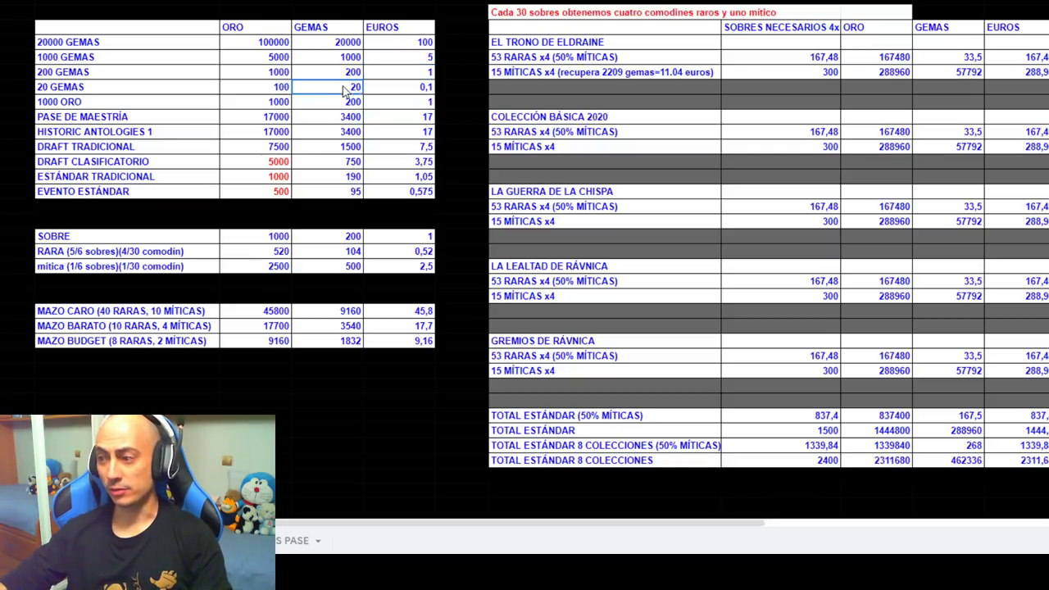
click(425, 91)
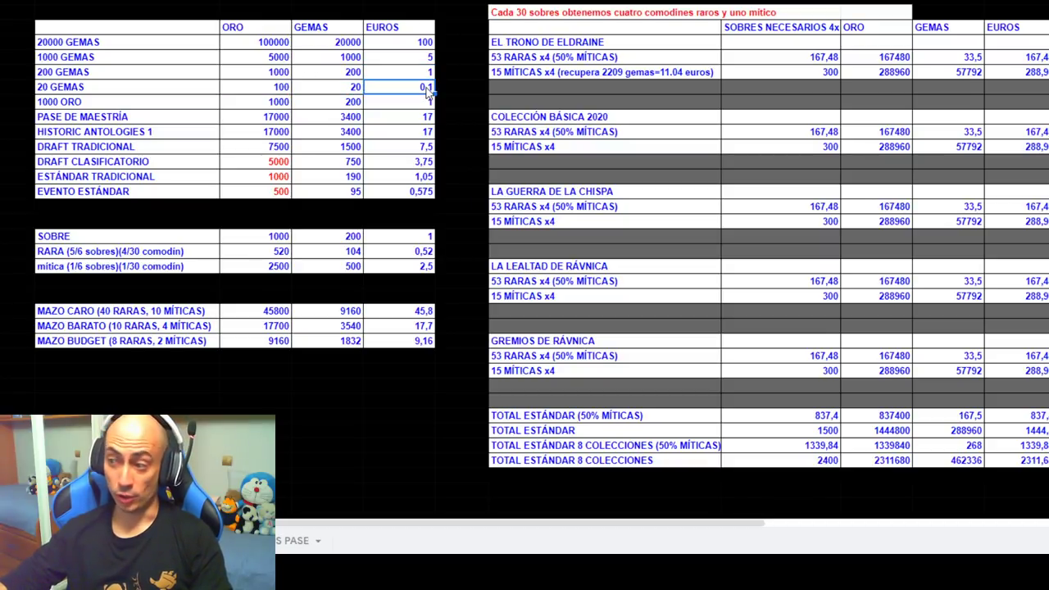
click(280, 101)
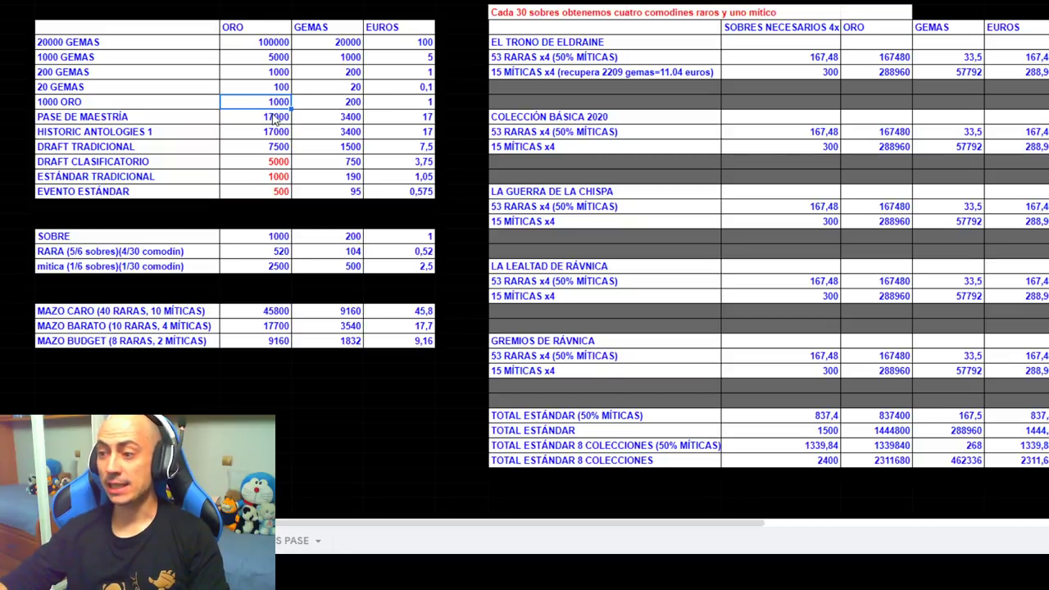
Highlight the names from PASE DE MAESTRÍA to EVENTO ESTÁNDAR and examine the PASE DE MAESTRÍA cost in gems, euros and gold.
drag(139, 120, 131, 197)
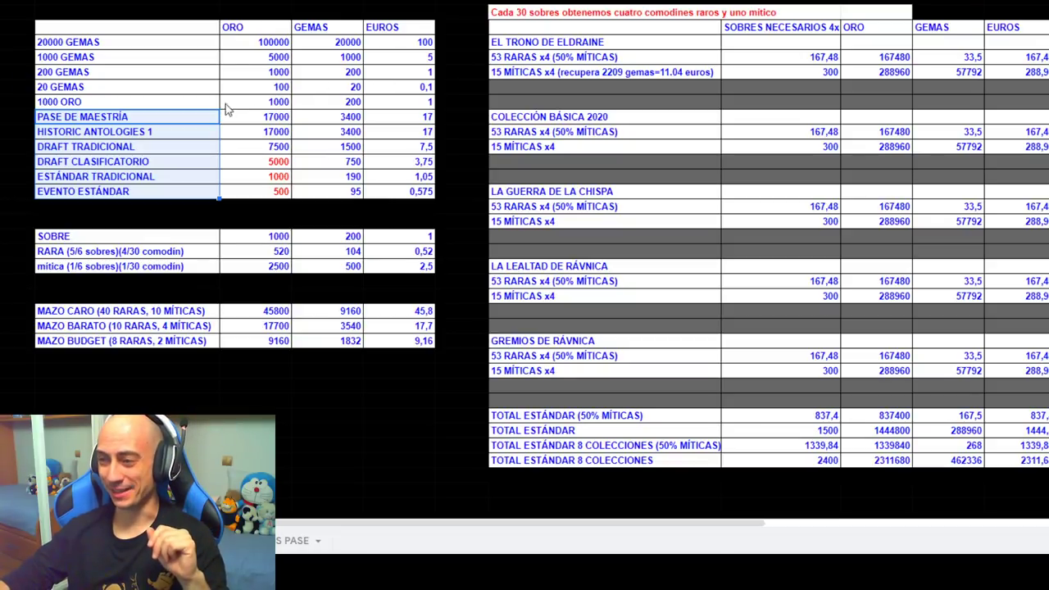
click(181, 123)
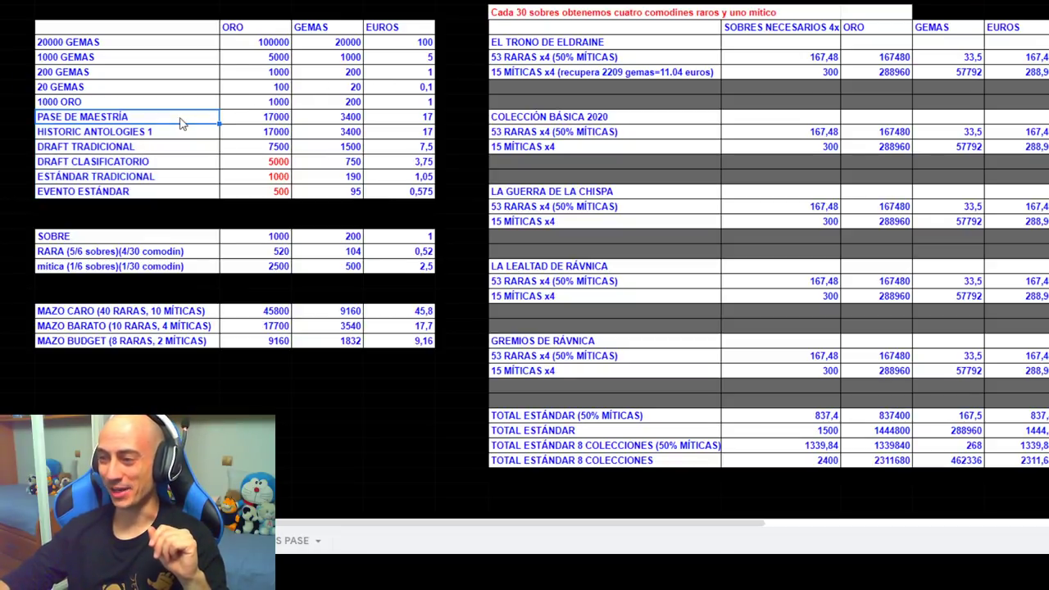
click(355, 119)
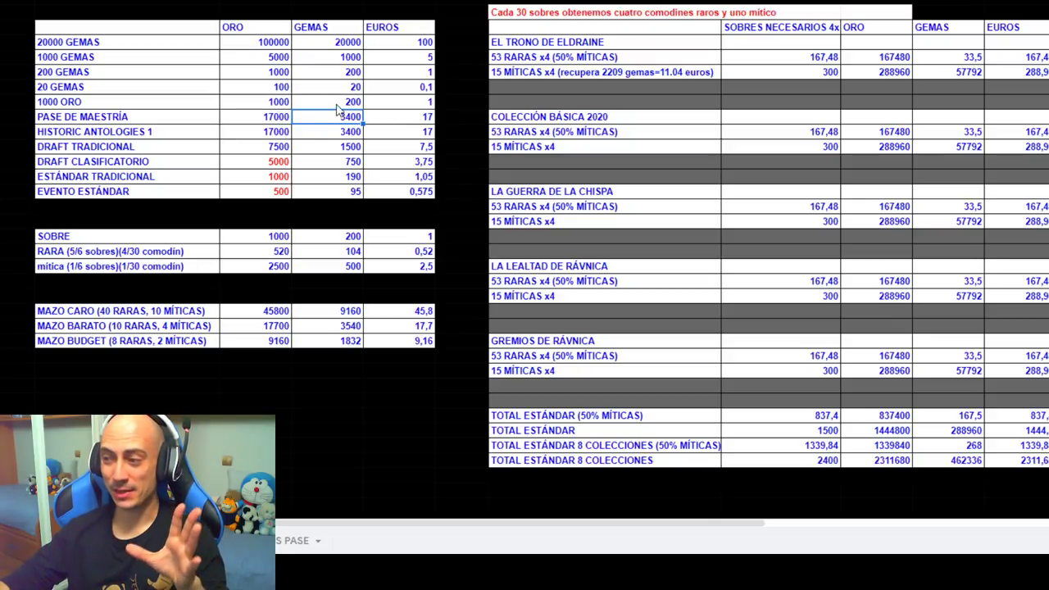
click(421, 120)
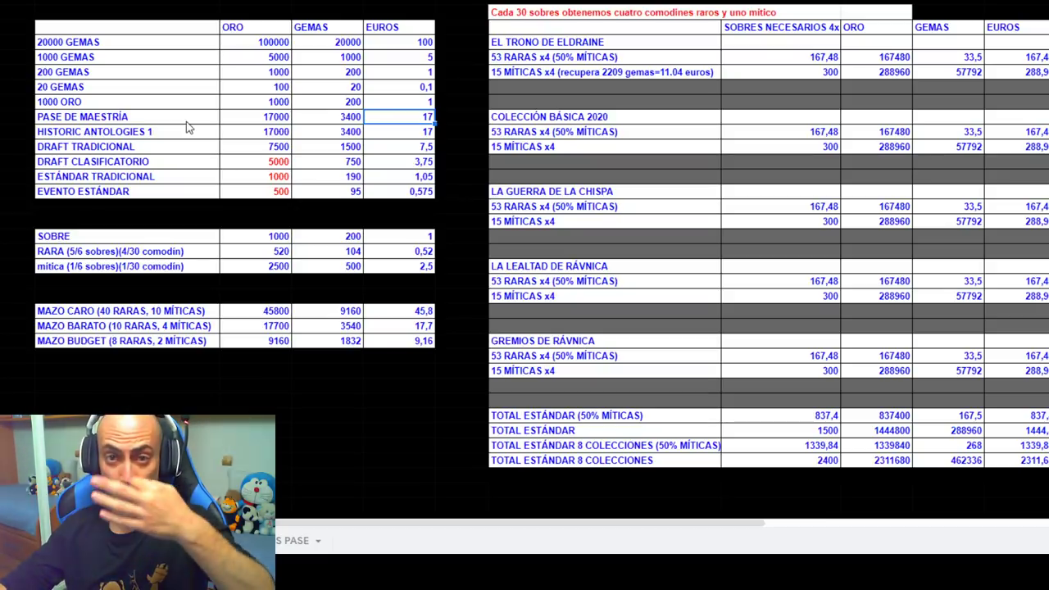
click(332, 117)
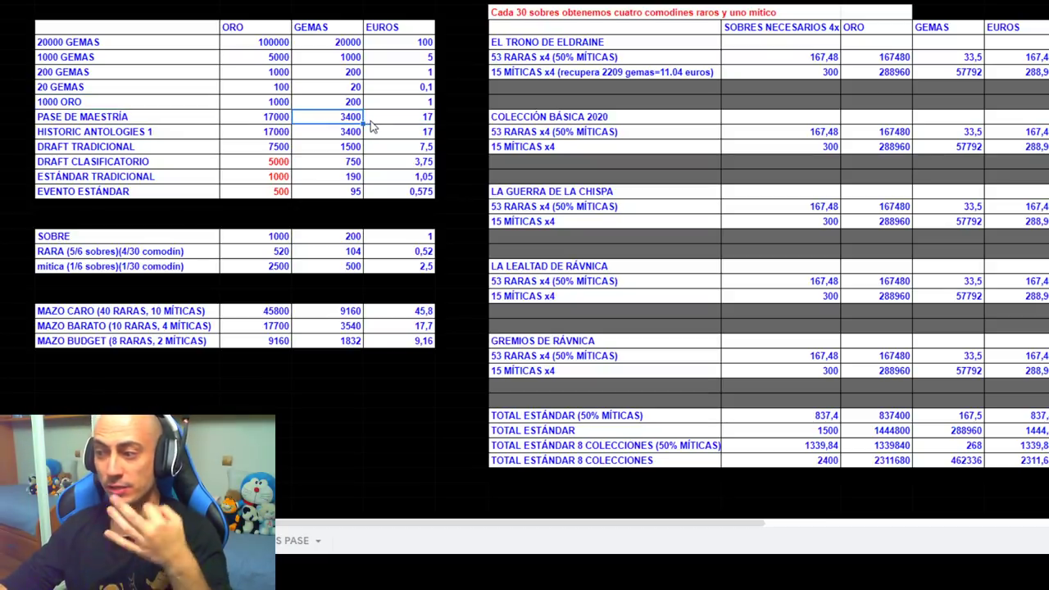
click(271, 120)
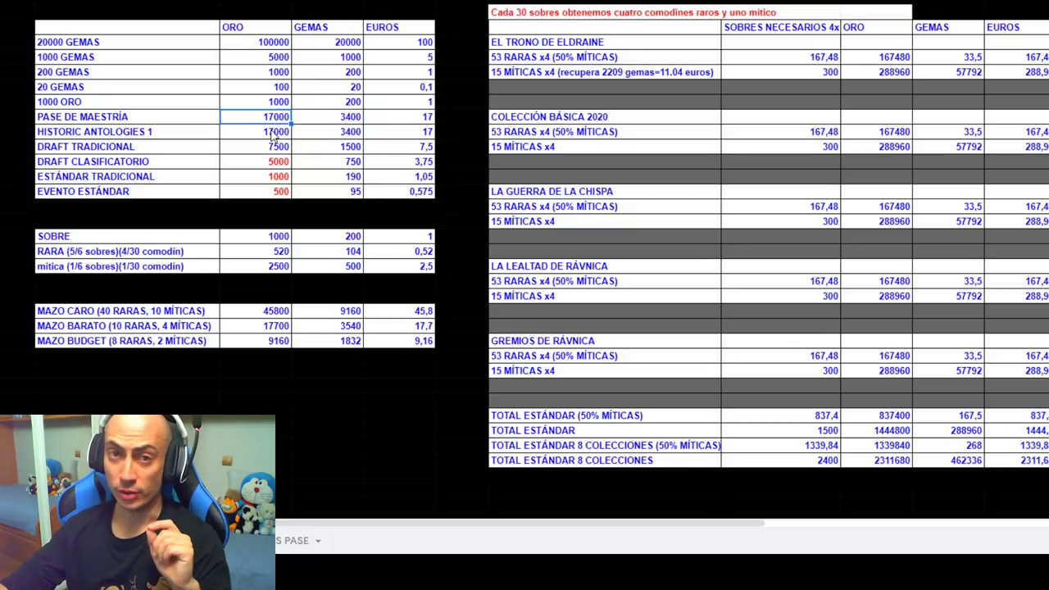
Examine the costs of HISTORIC ANTOLOGIES 1 and DRAFT TRADICIONAL across the currency columns.
click(349, 136)
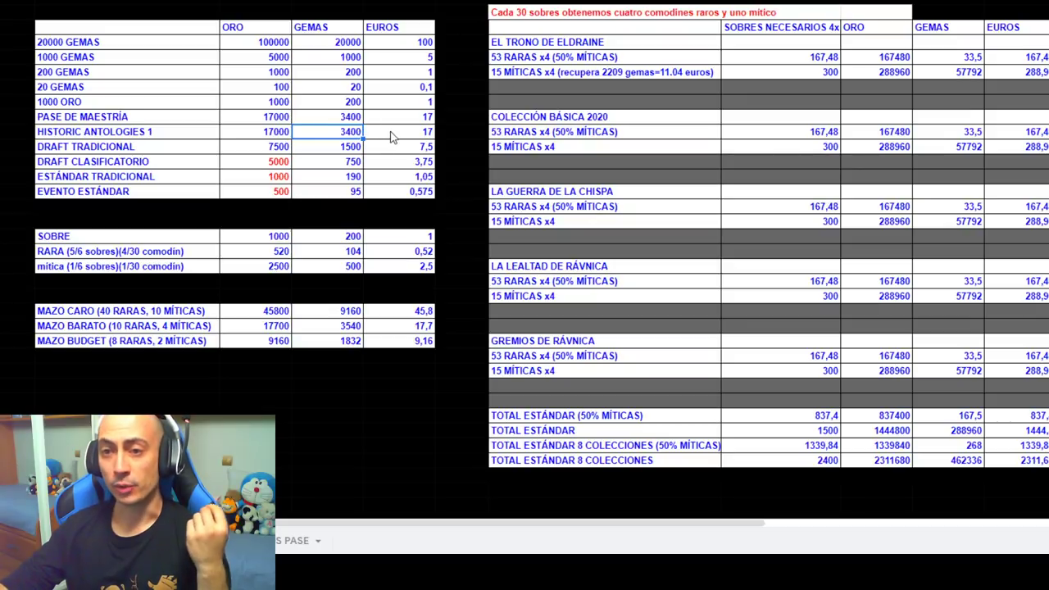
click(392, 136)
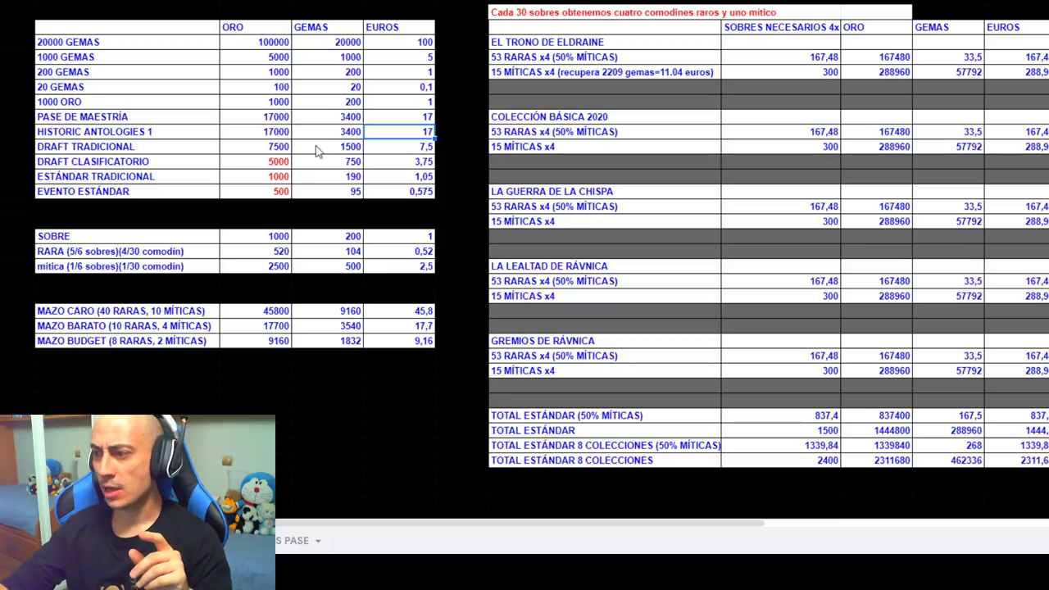
click(354, 149)
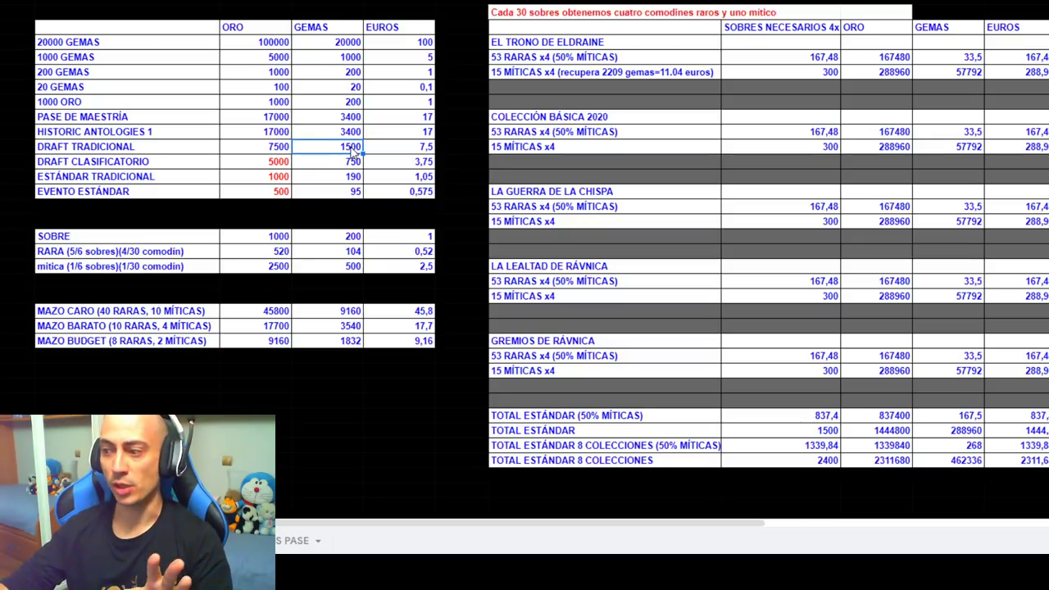
click(394, 152)
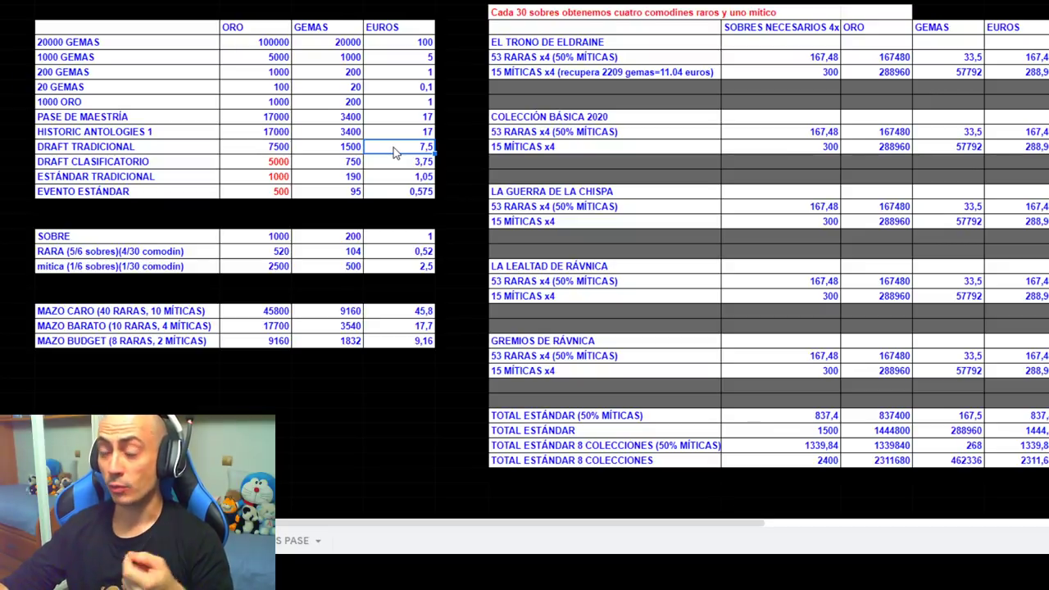
click(272, 151)
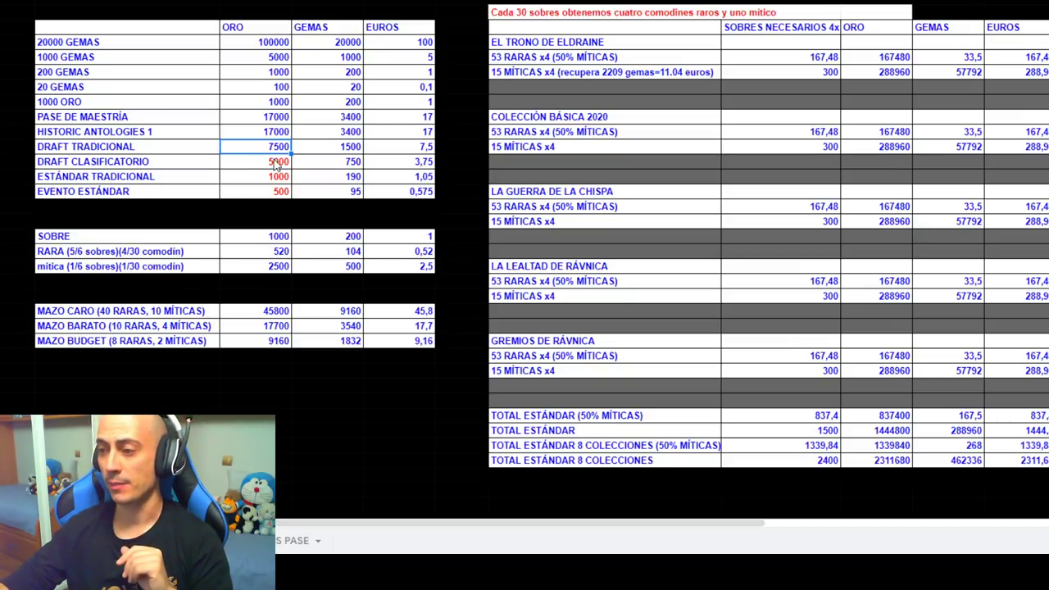
Highlight the rows DRAFT CLASIFICATORIO to EVENTO ESTÁNDAR with all their costs, and select the DRAFT CLASIFICATORIO label.
drag(277, 161, 279, 193)
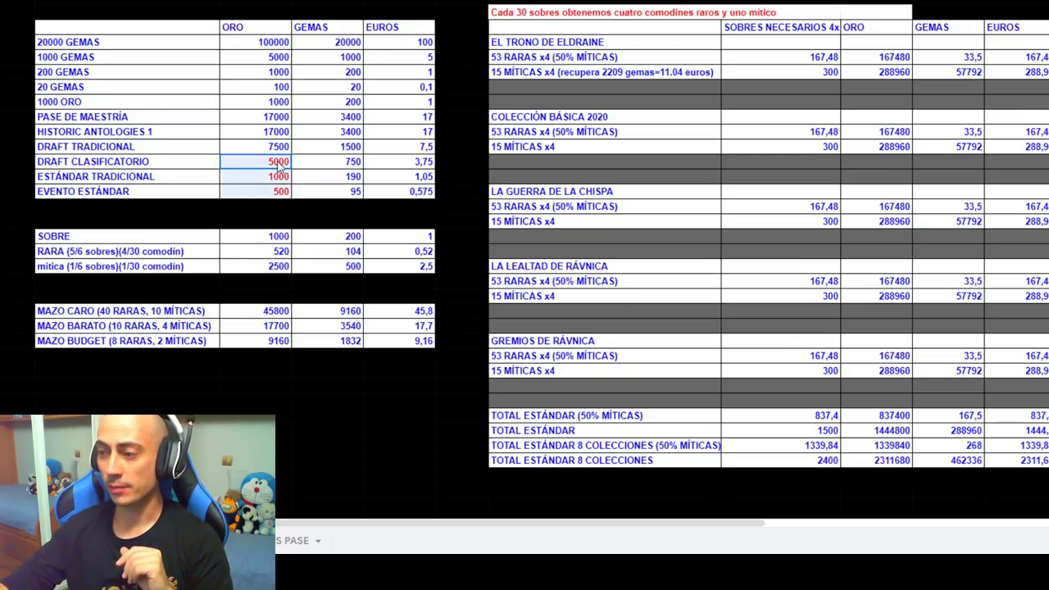
click(90, 163)
drag(80, 166, 389, 195)
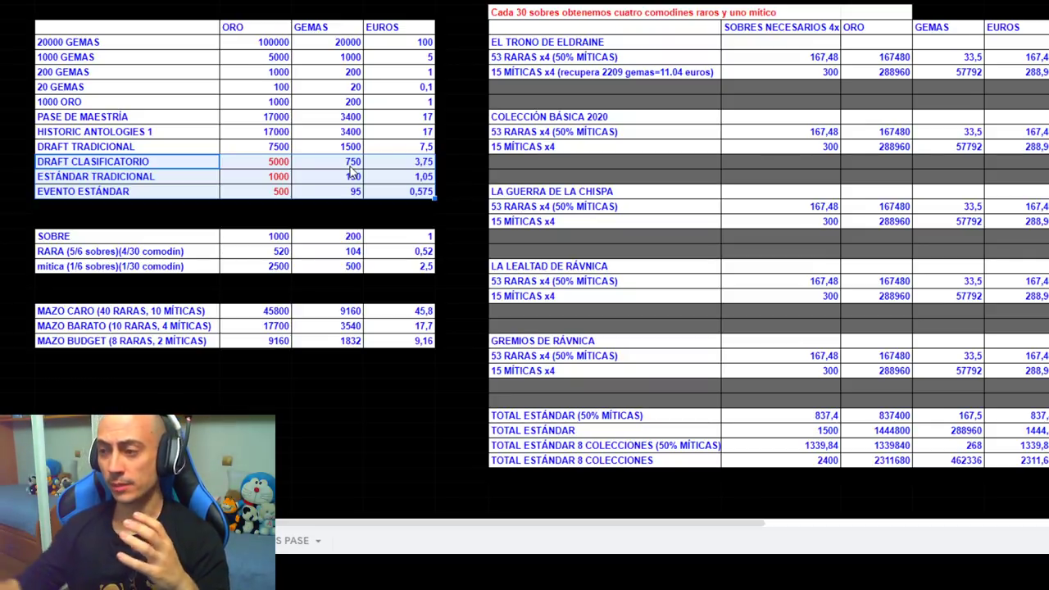
click(136, 166)
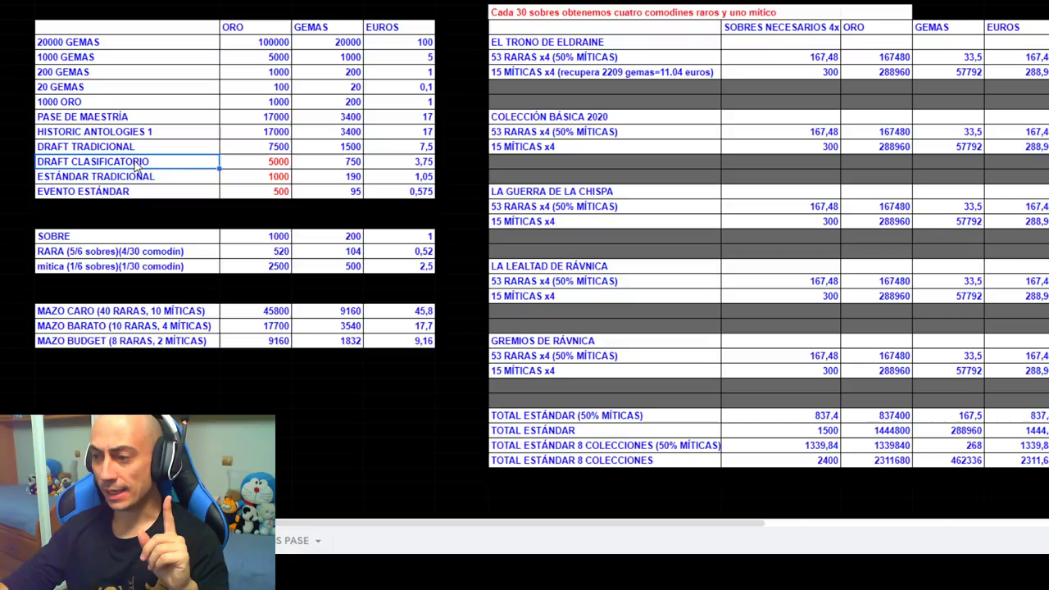
Highlight the DRAFT CLASIFICATORIO row and compare its cost in gold, gems and euros.
click(327, 162)
click(171, 167)
drag(257, 168, 377, 170)
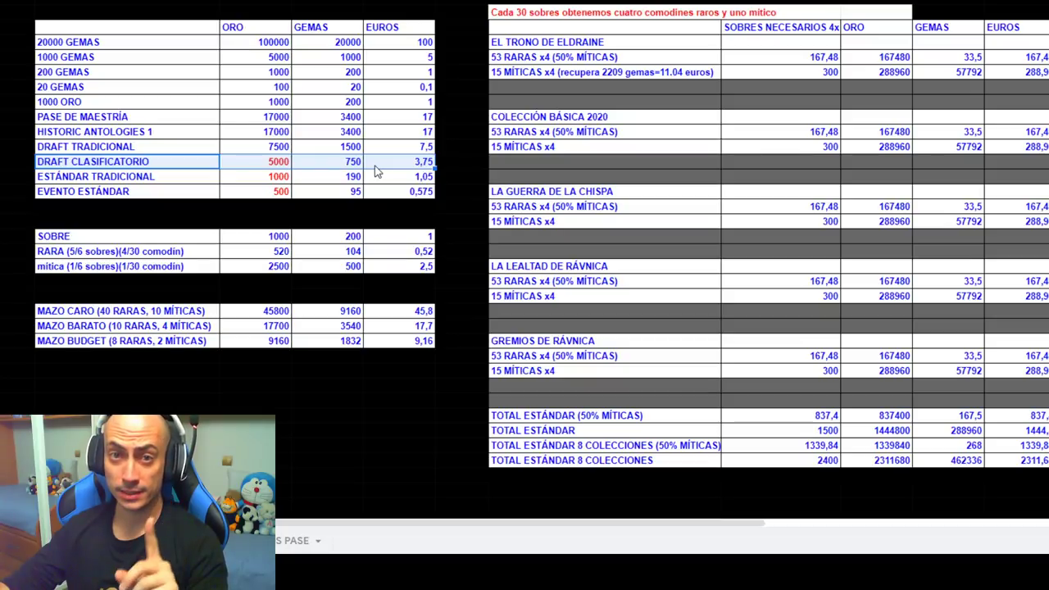
click(358, 167)
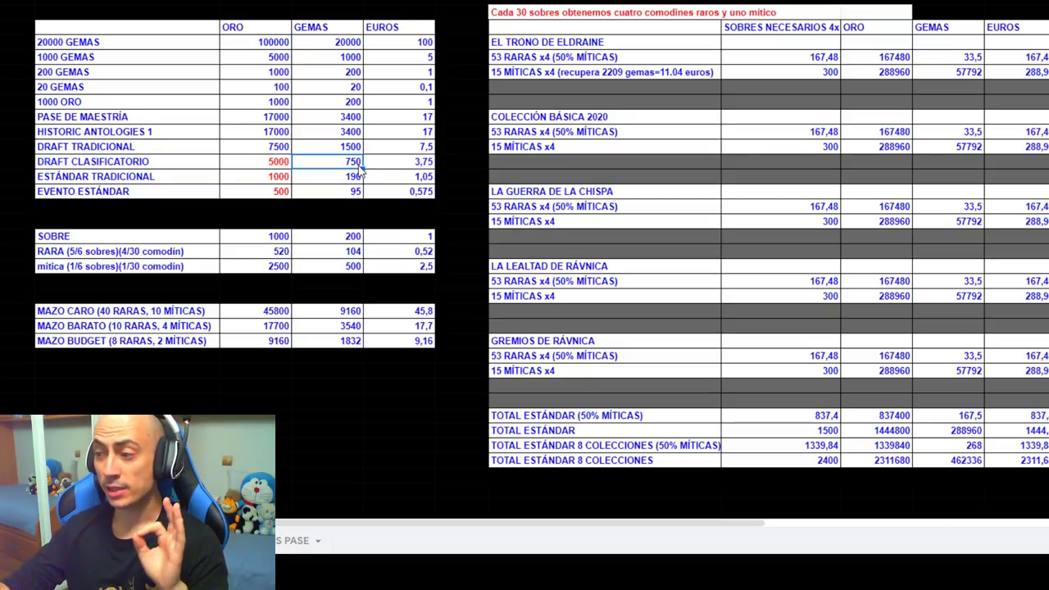
click(276, 168)
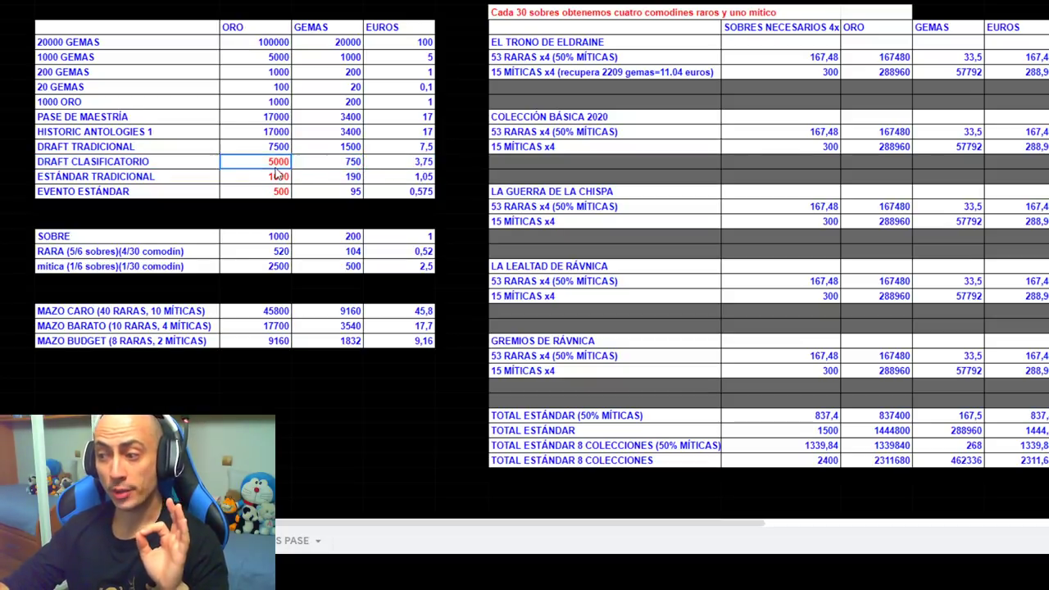
click(327, 168)
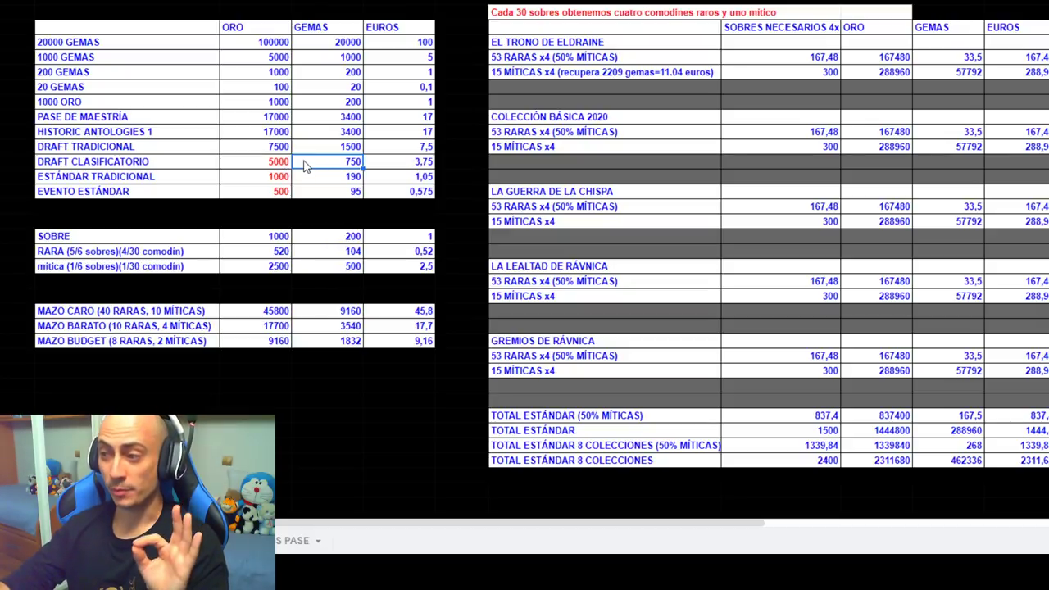
click(127, 168)
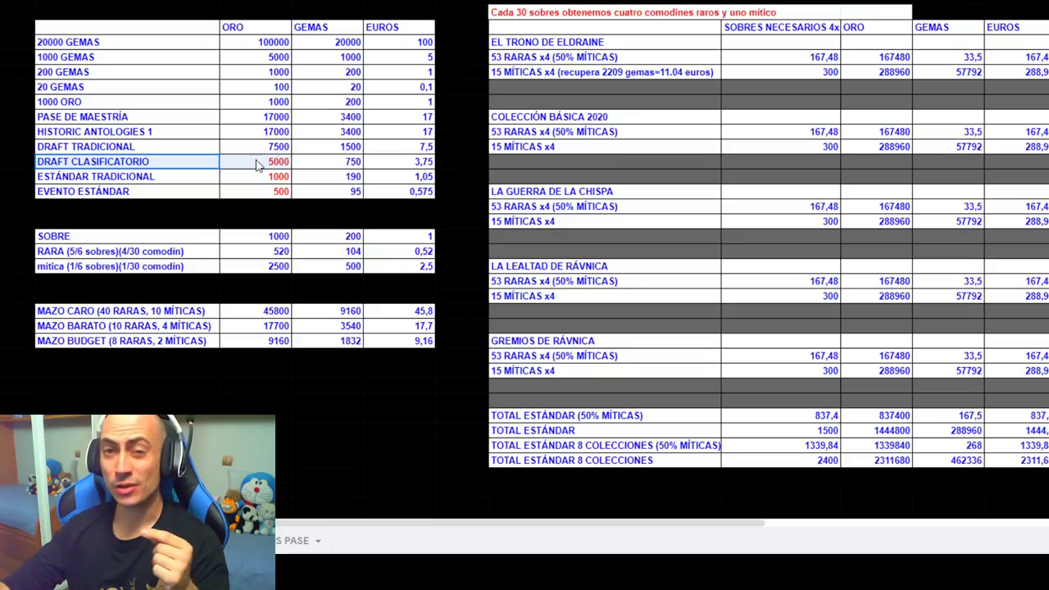
click(311, 166)
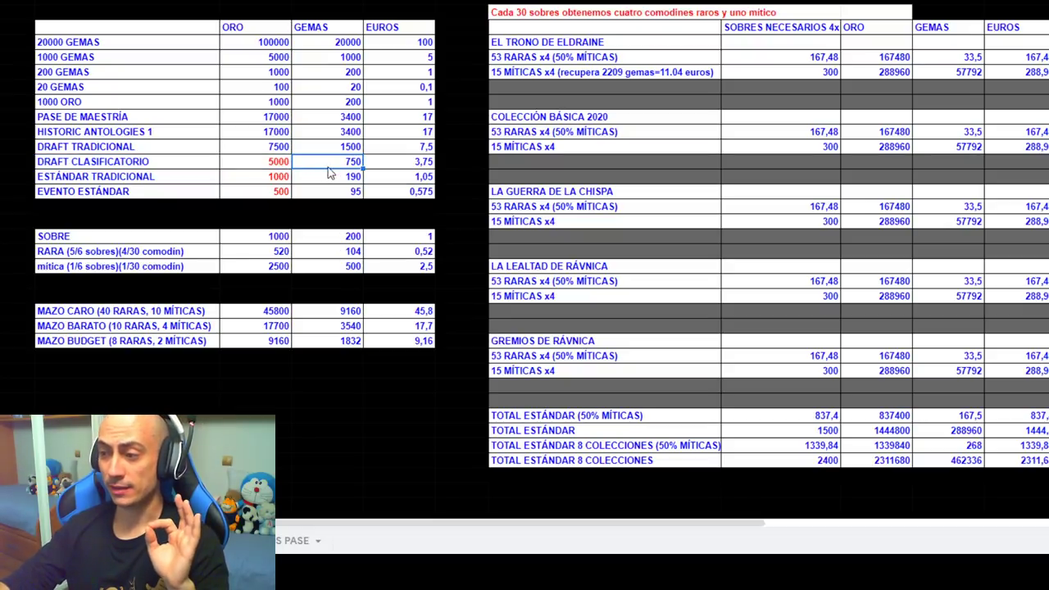
click(287, 164)
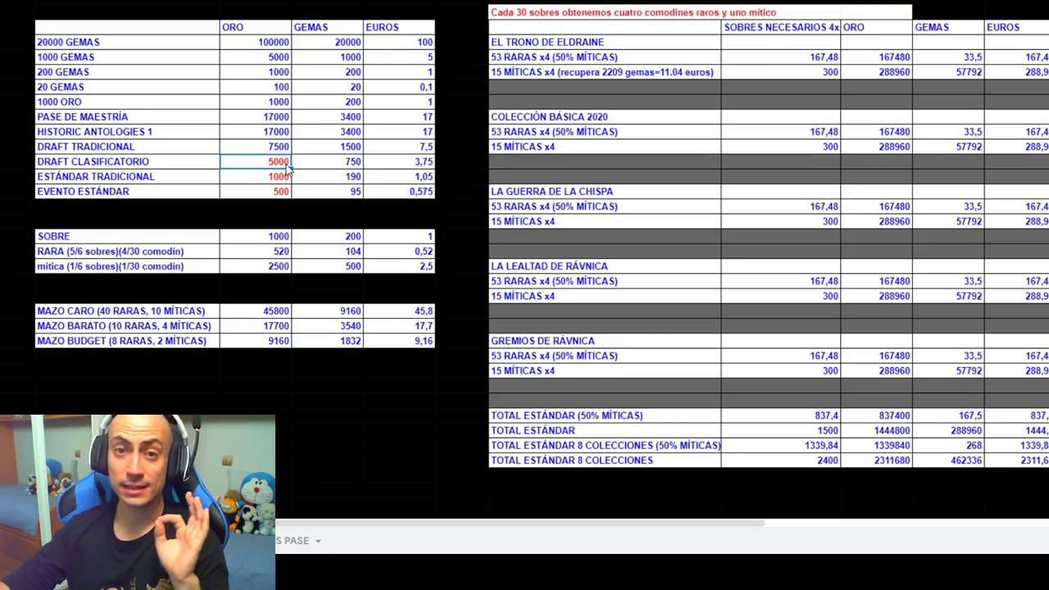
click(414, 163)
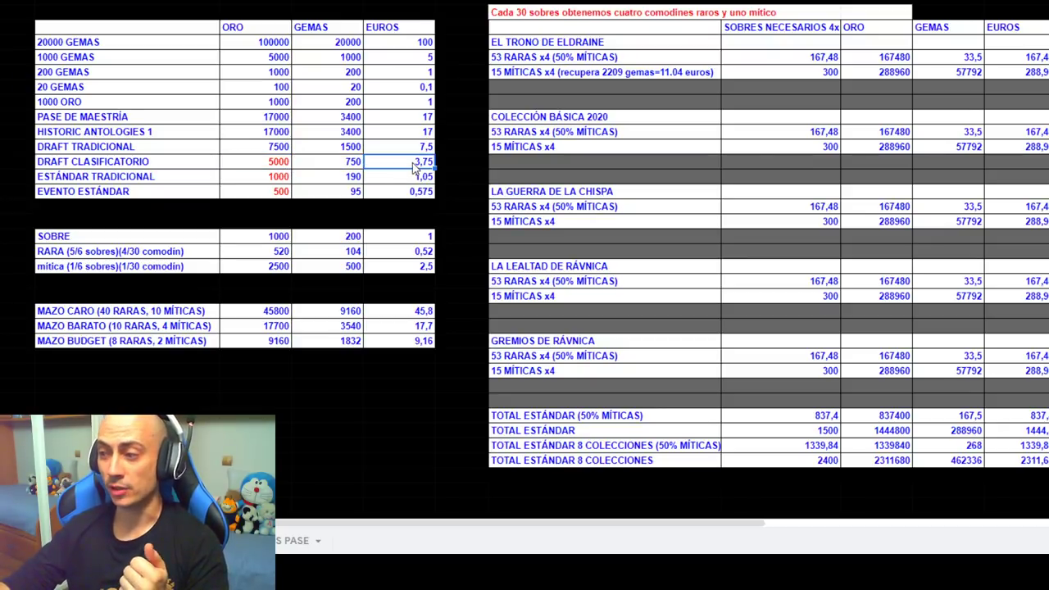
click(275, 167)
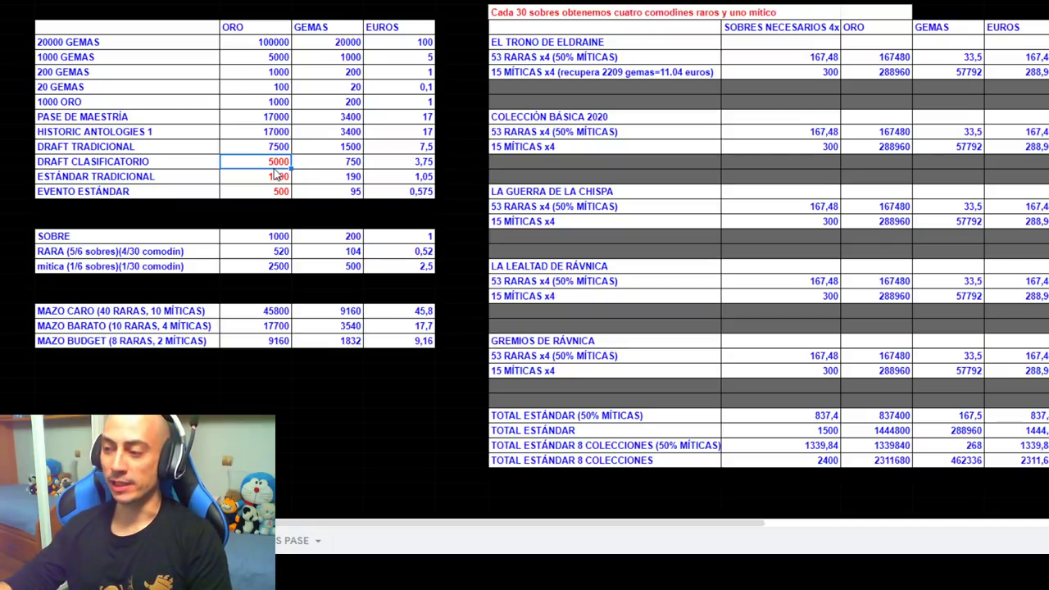
click(320, 167)
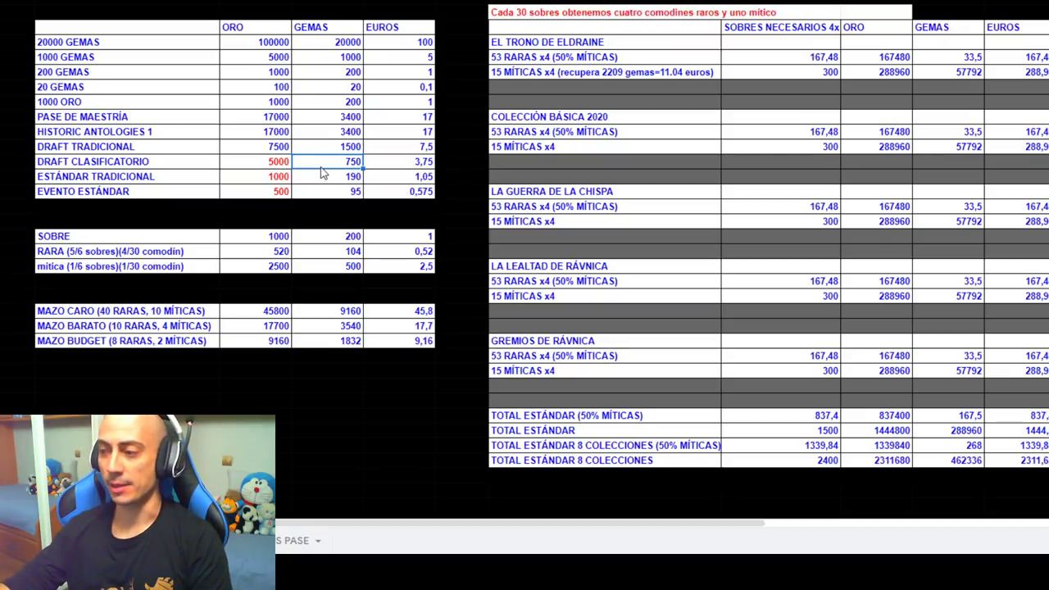
Check the gem and gold costs of ESTÁNDAR TRADICIONAL and set its euro cost to 0,95.
click(162, 177)
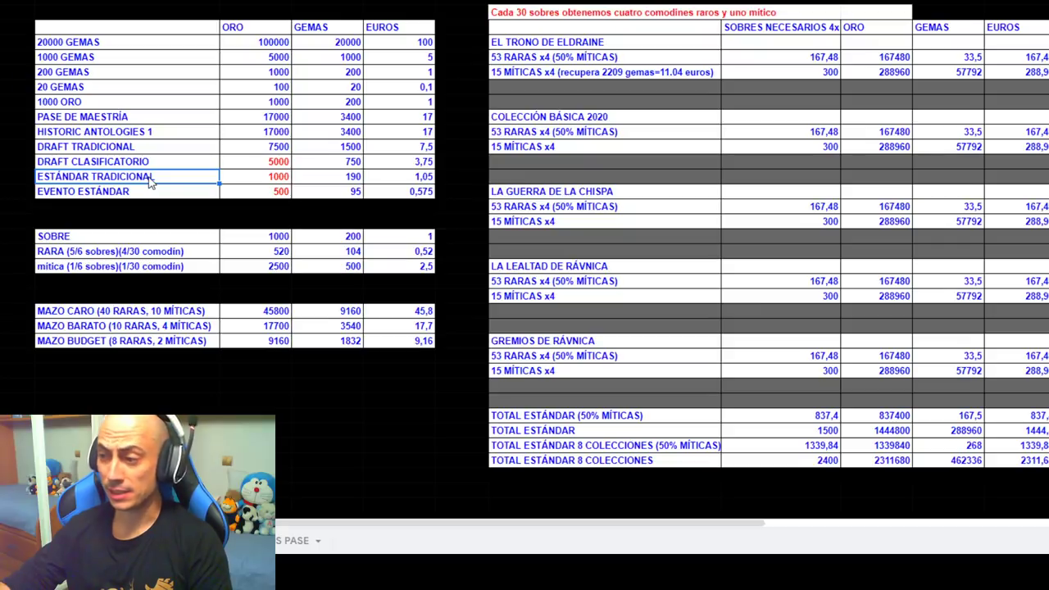
click(348, 181)
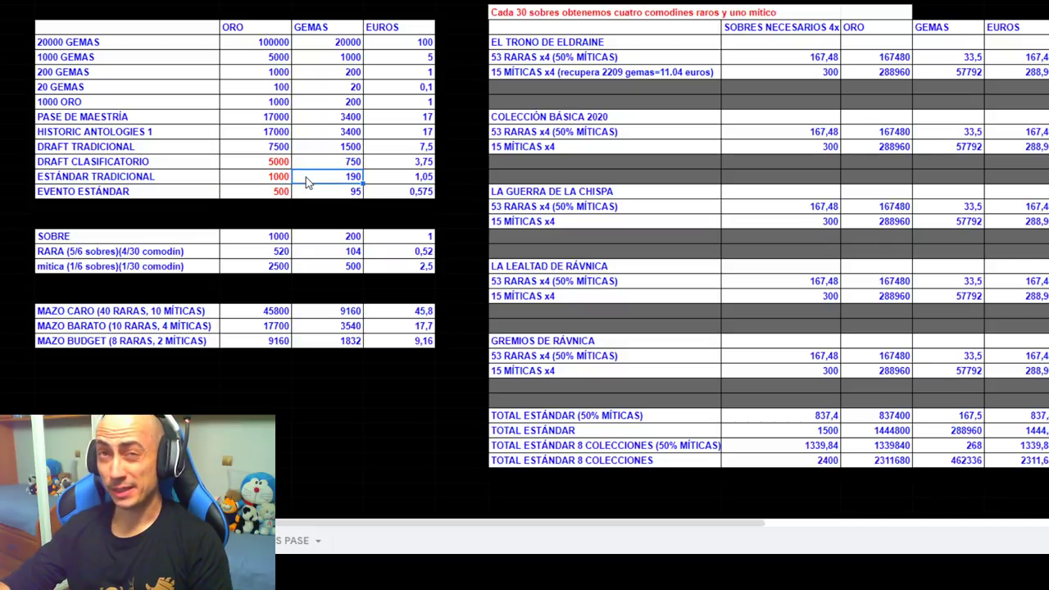
click(261, 179)
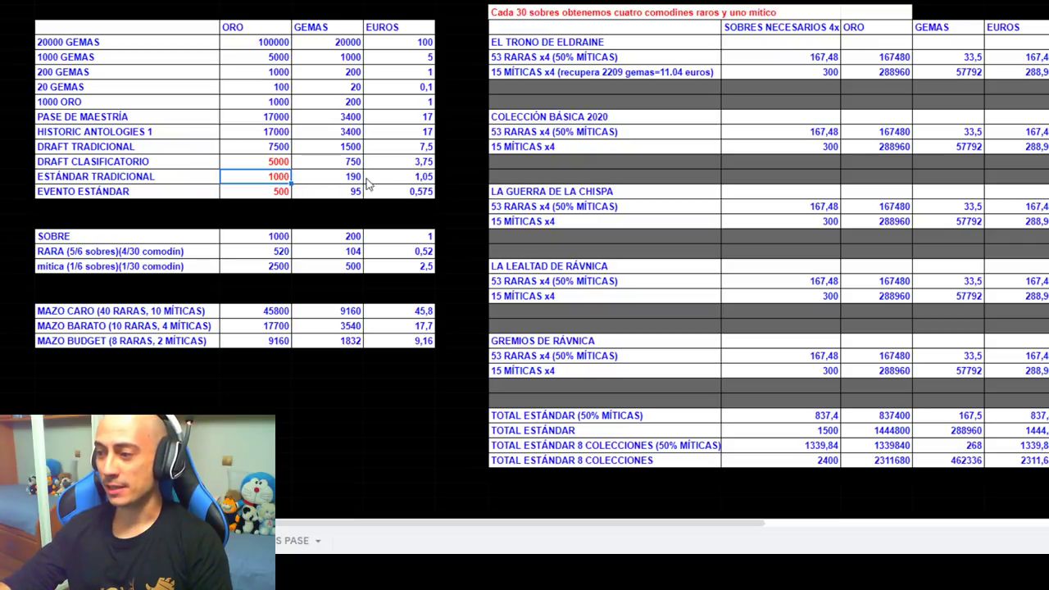
click(421, 184)
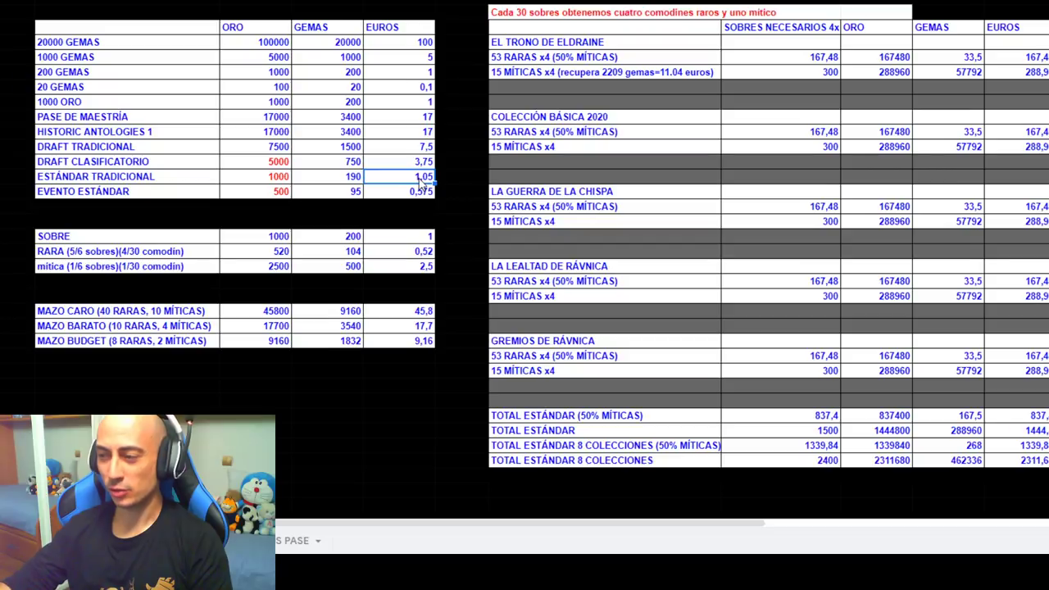
text(0,95)
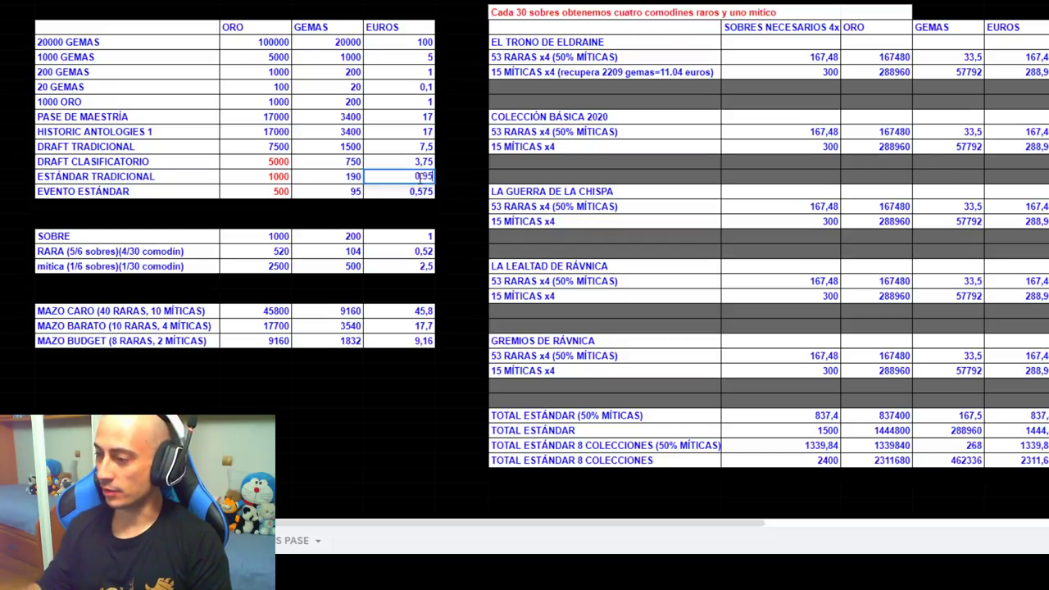
key(Return)
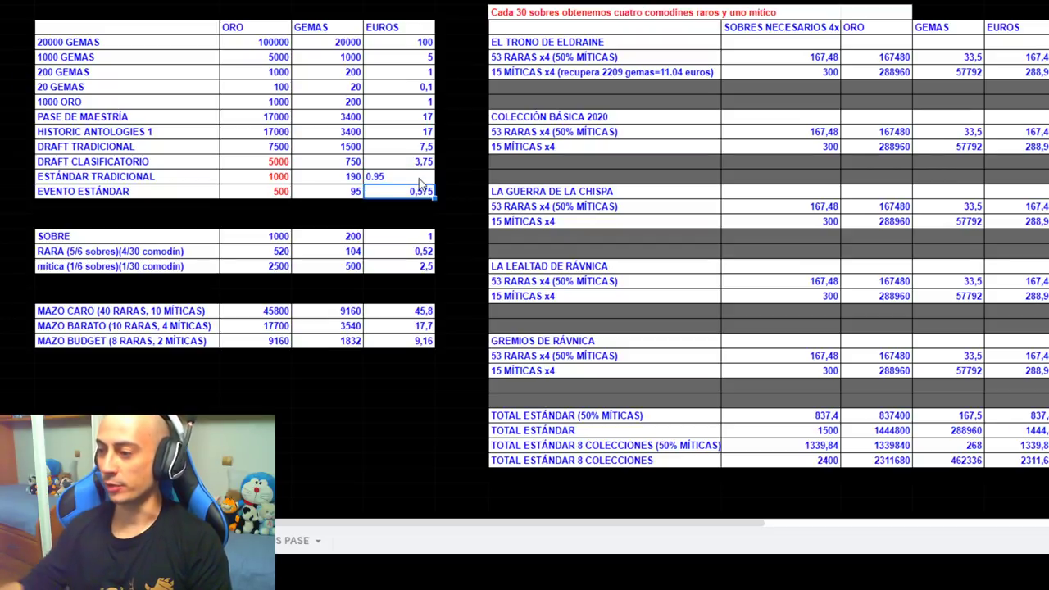
click(419, 177)
text(0,95)
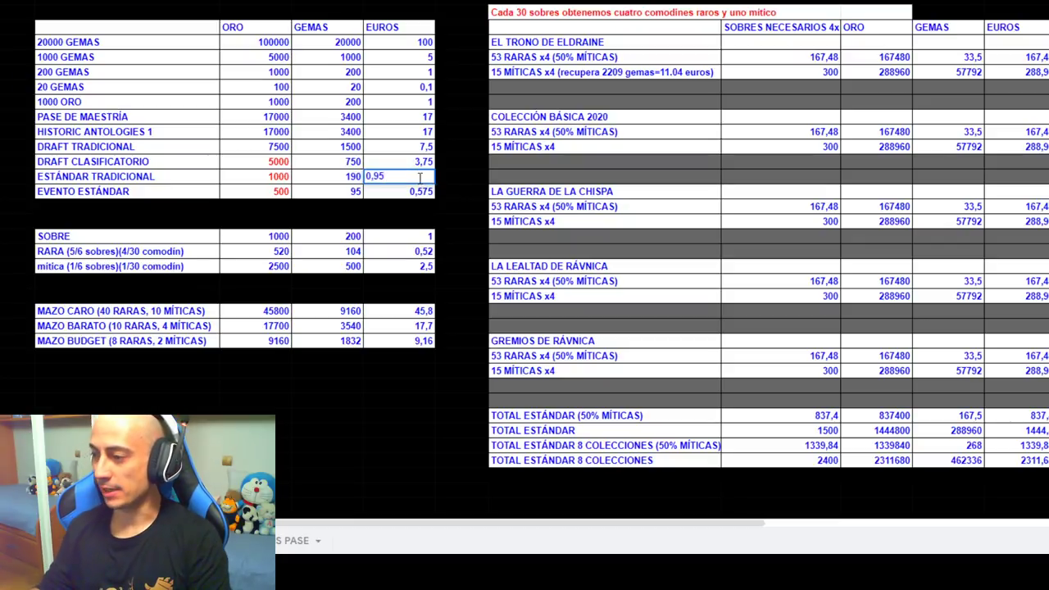
key(Return)
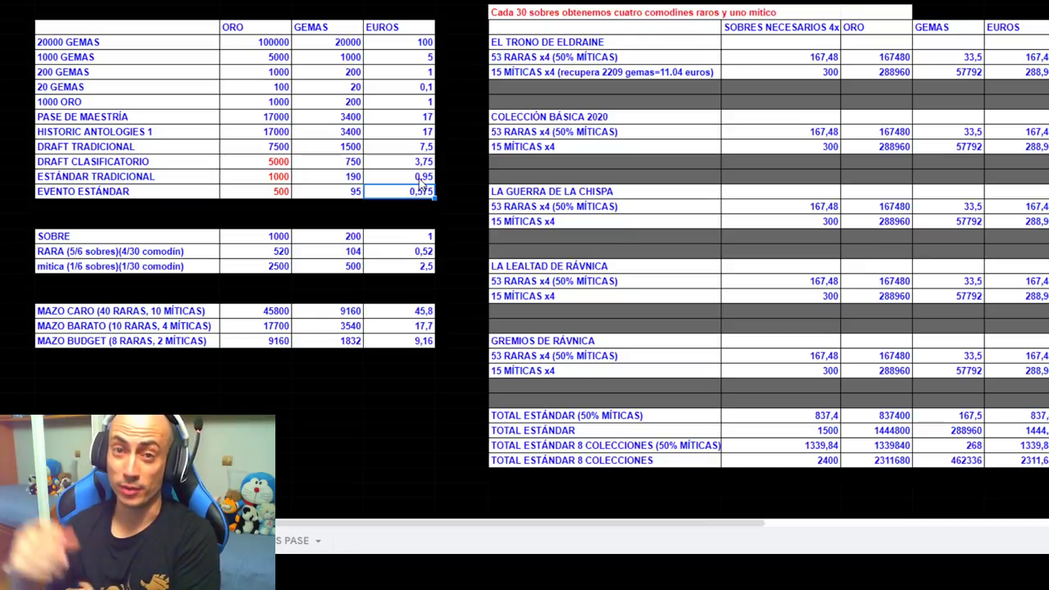
Compare the gem cost of ESTÁNDAR TRADICIONAL with its corrected euro cost.
click(347, 181)
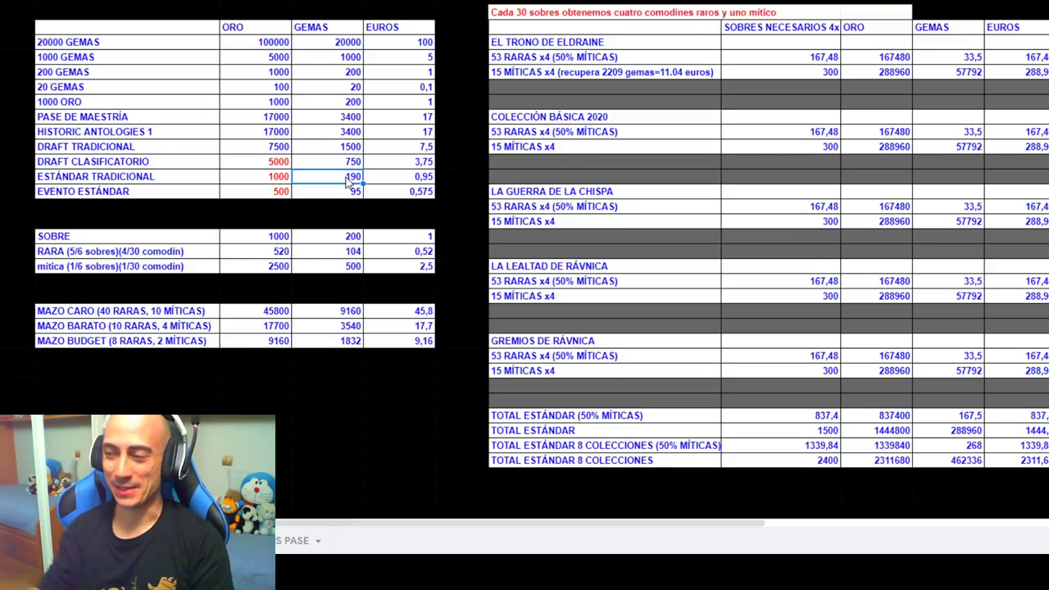
click(383, 183)
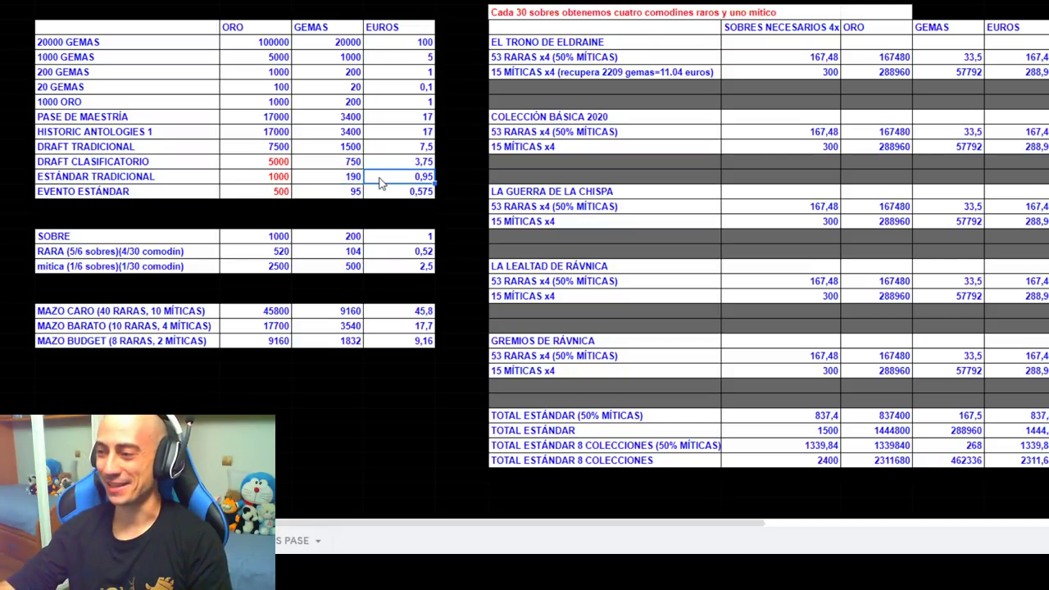
click(360, 180)
click(397, 187)
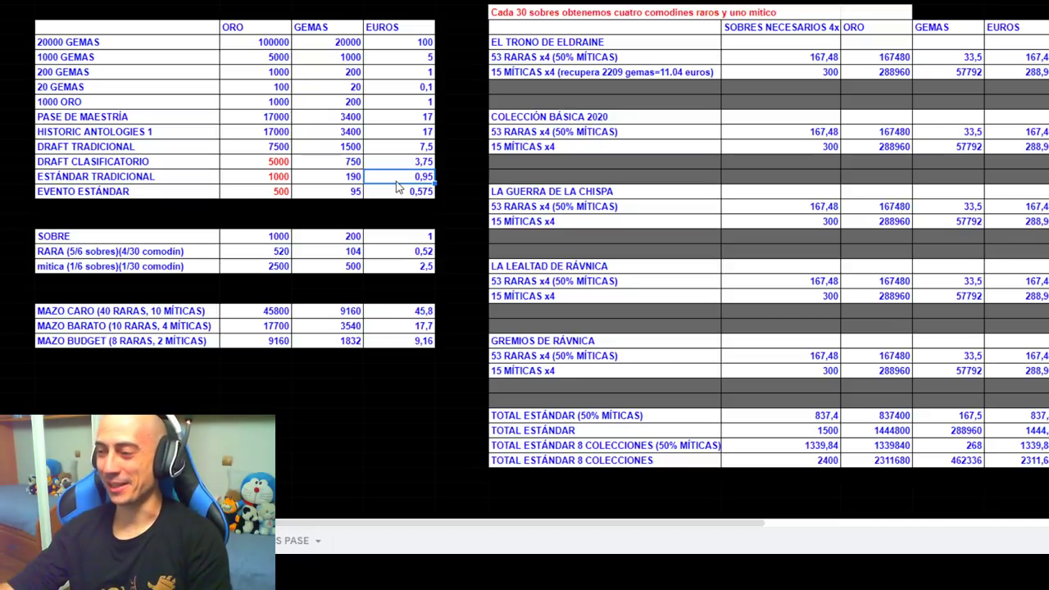
Check the gem and gold costs of EVENTO ESTÁNDAR and set its euro cost to 0,49.
click(171, 194)
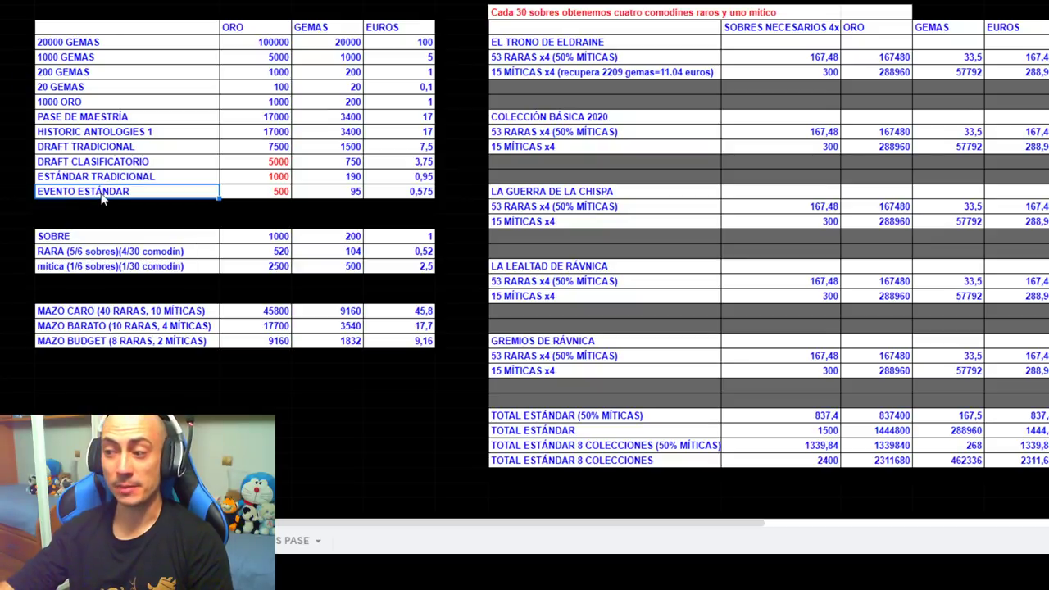
click(340, 196)
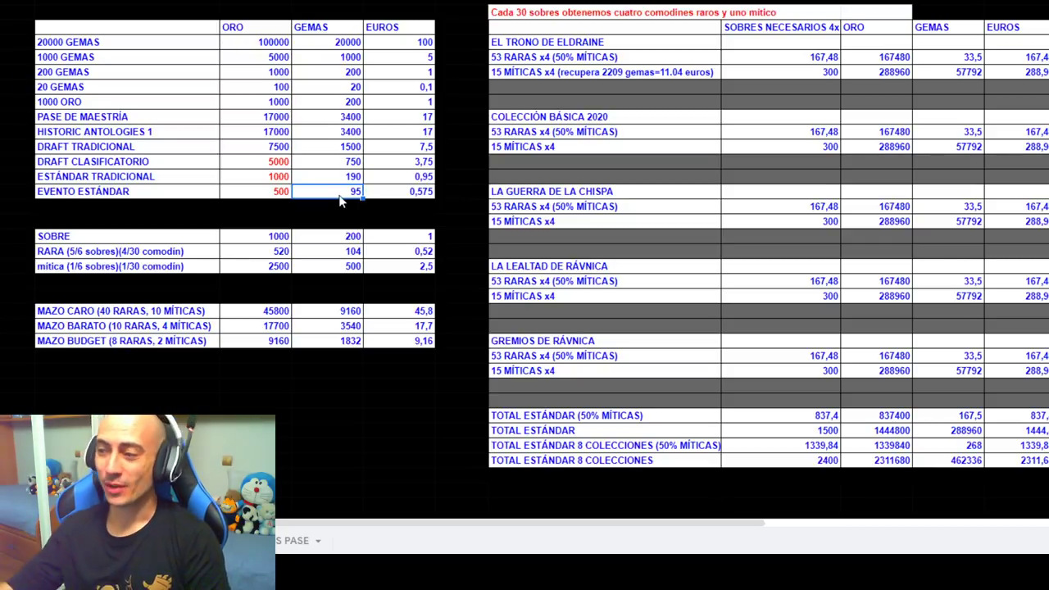
click(282, 195)
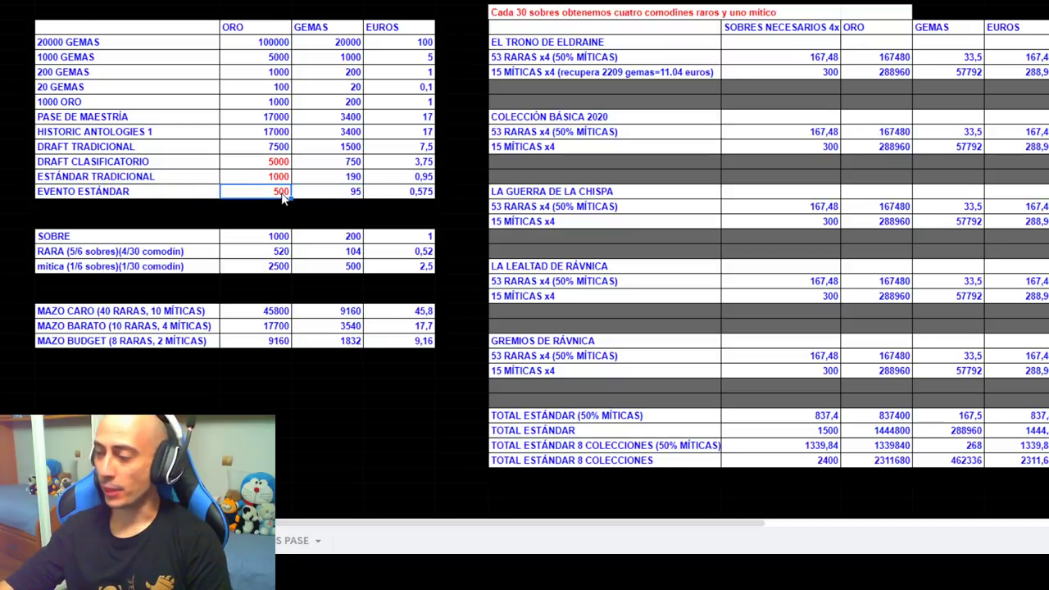
click(328, 195)
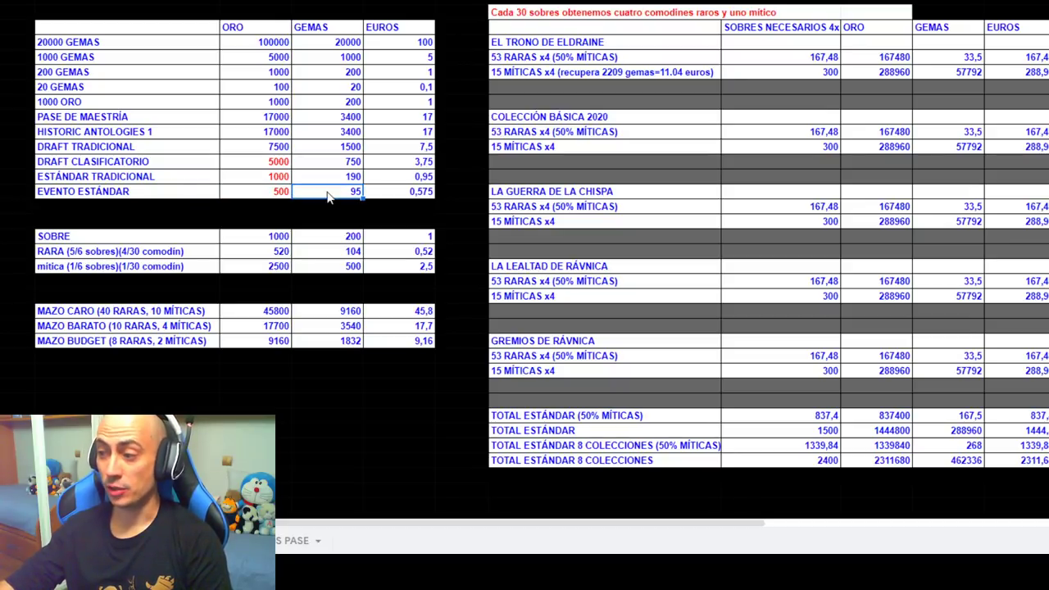
click(288, 196)
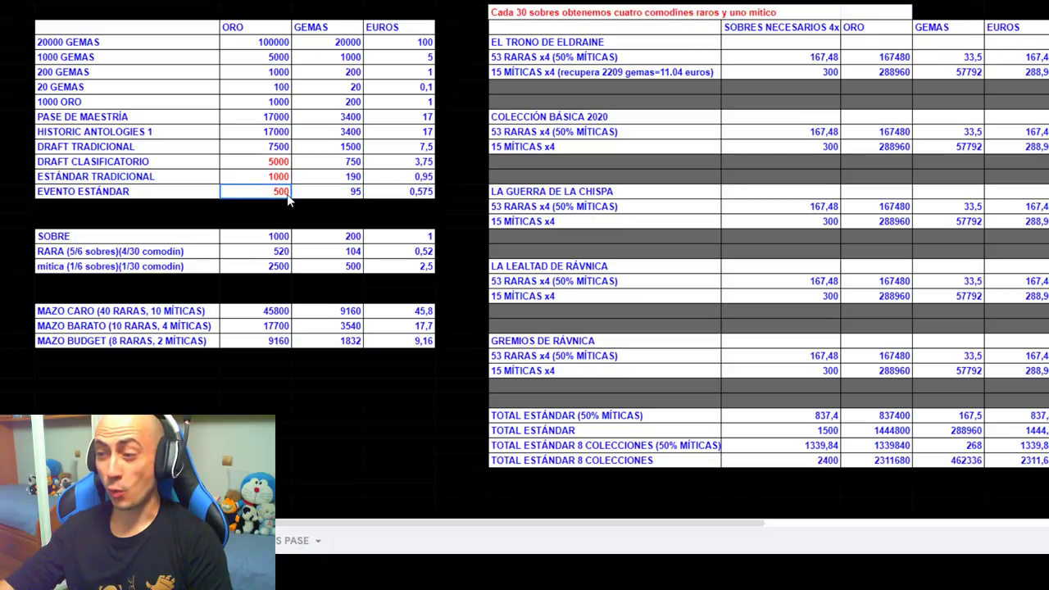
click(417, 197)
text(0,49)
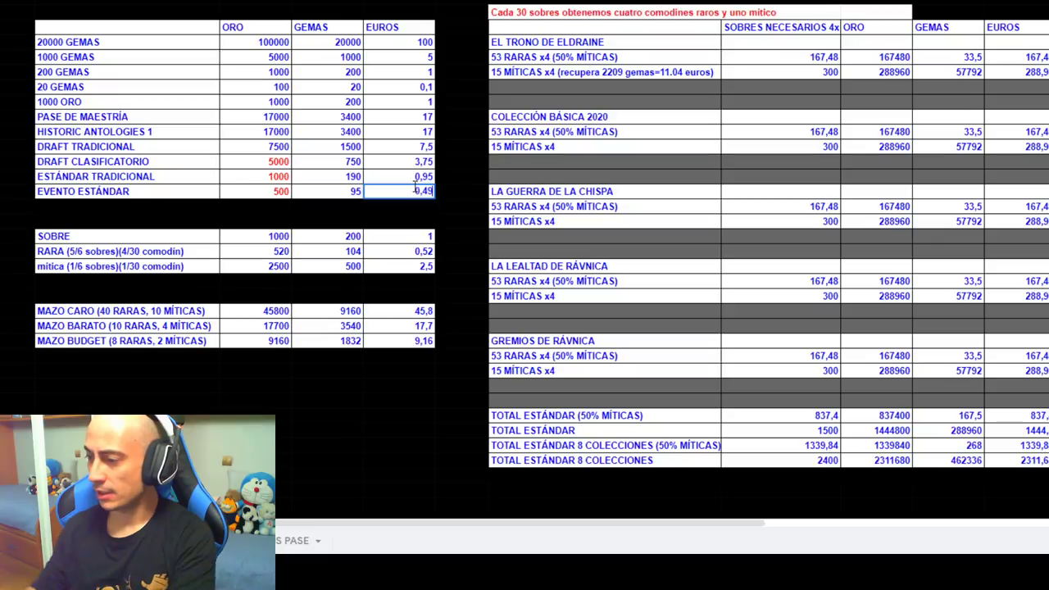
key(Return)
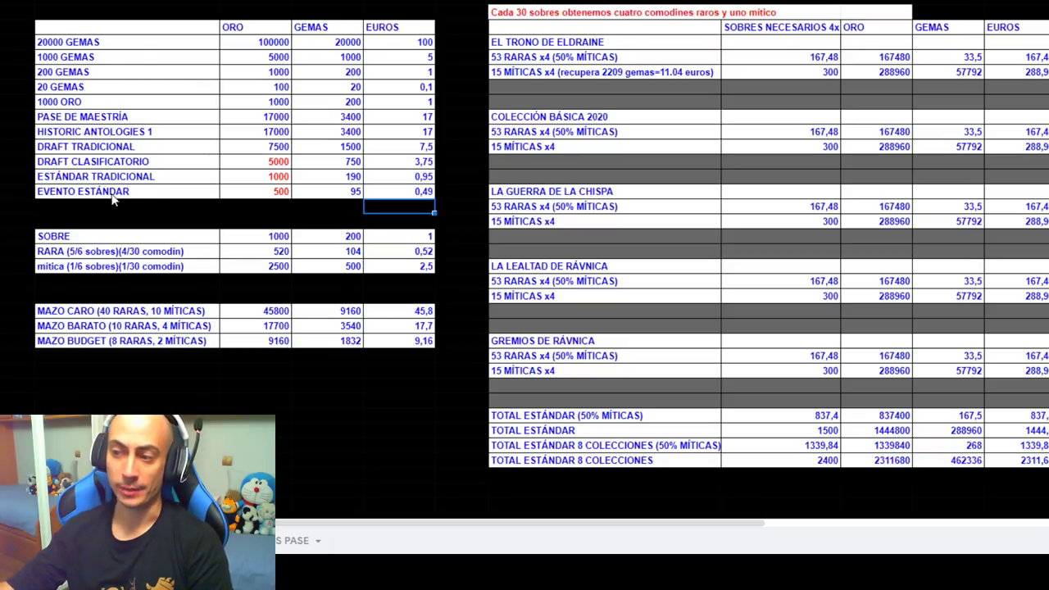
Examine the cost of a SOBRE in gold and gems.
click(117, 239)
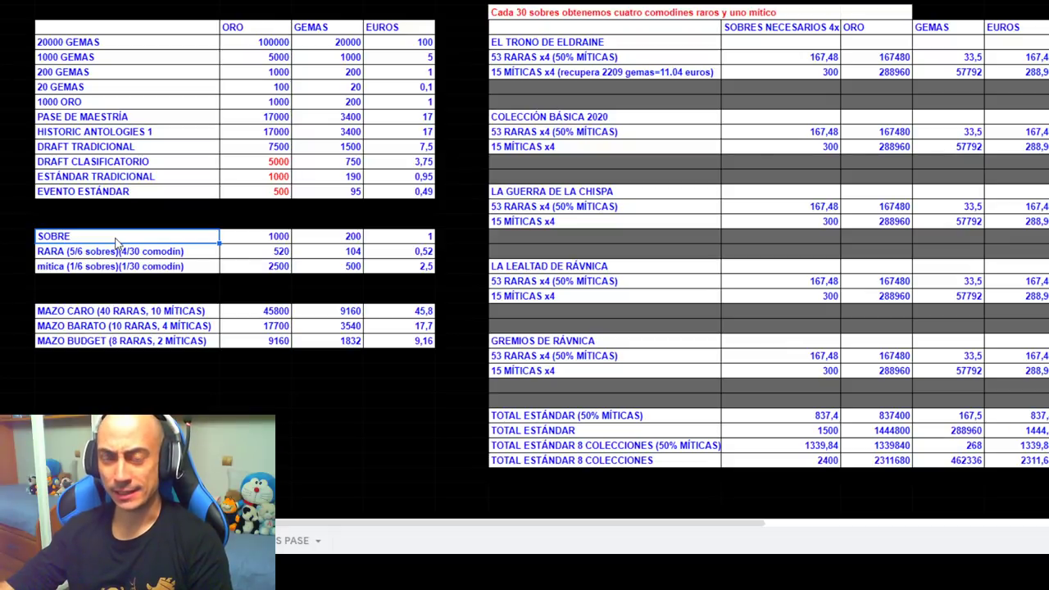
click(287, 240)
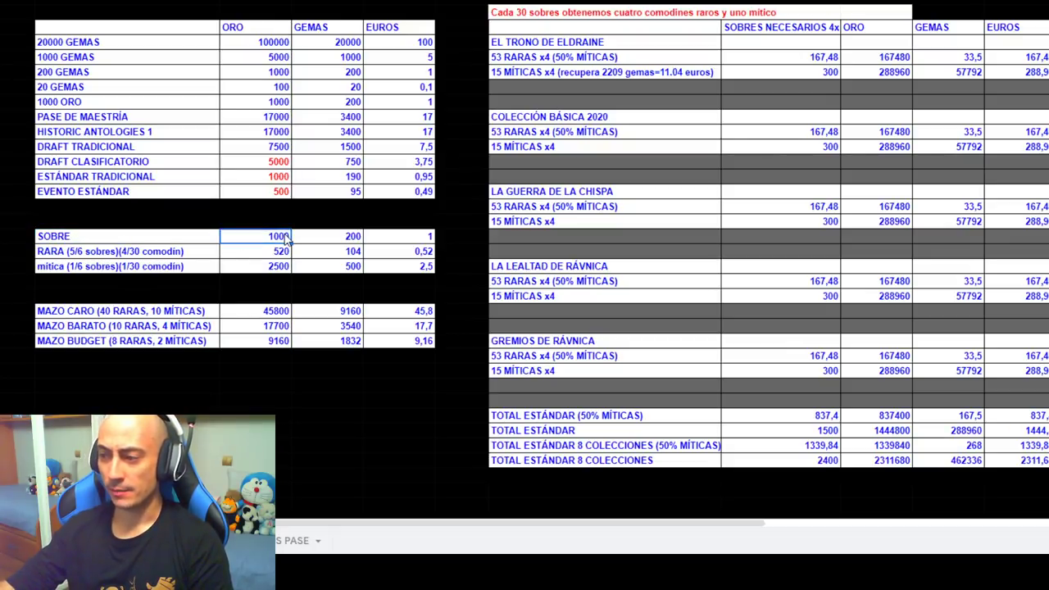
click(330, 239)
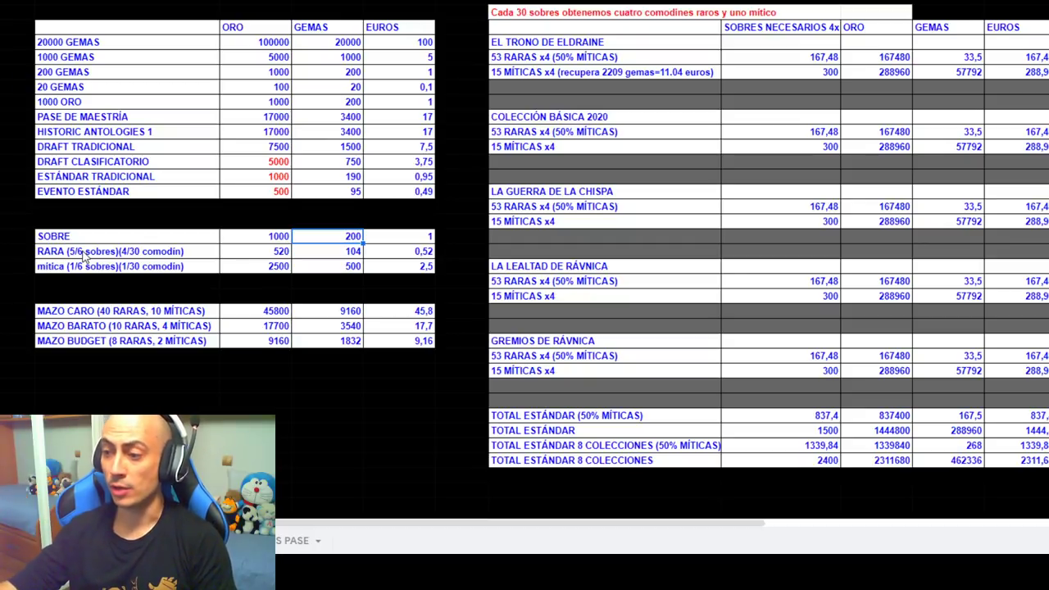
Examine the RARA and mítica labels with their booster and wildcard odds, and check the euro cost of a RARA.
click(85, 255)
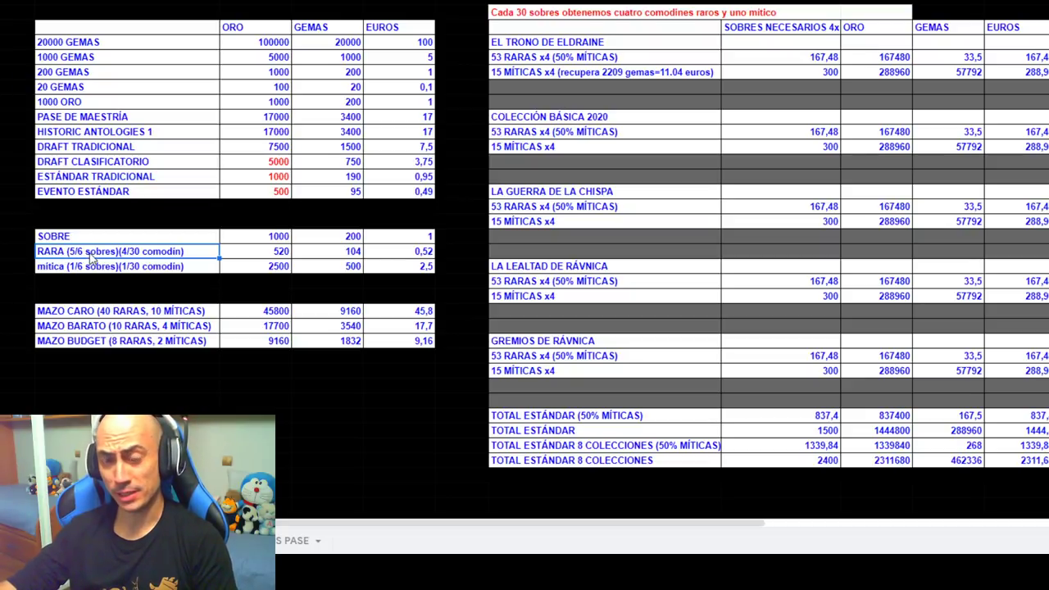
click(57, 268)
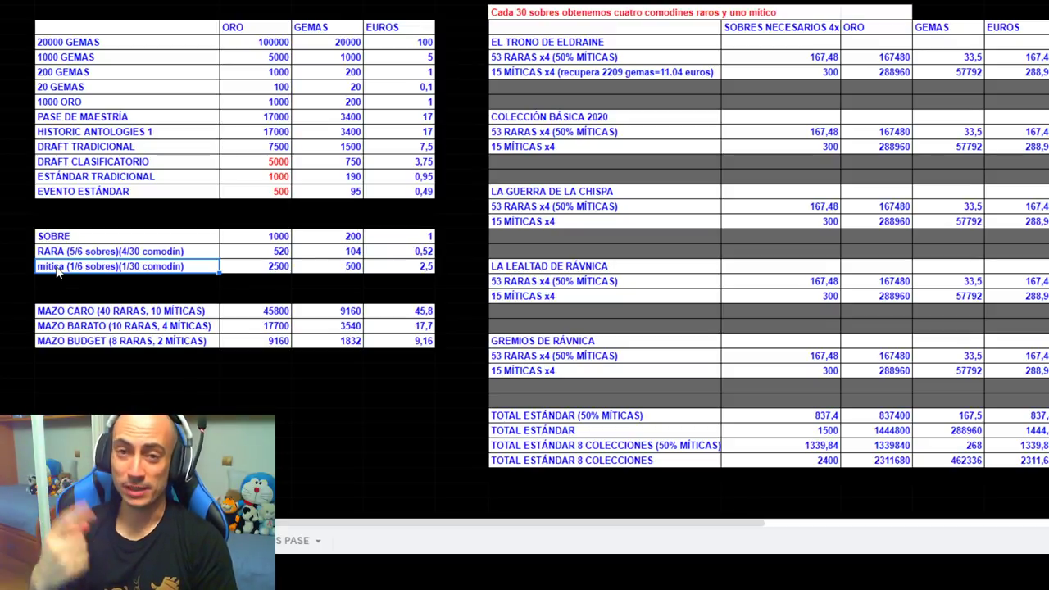
click(126, 254)
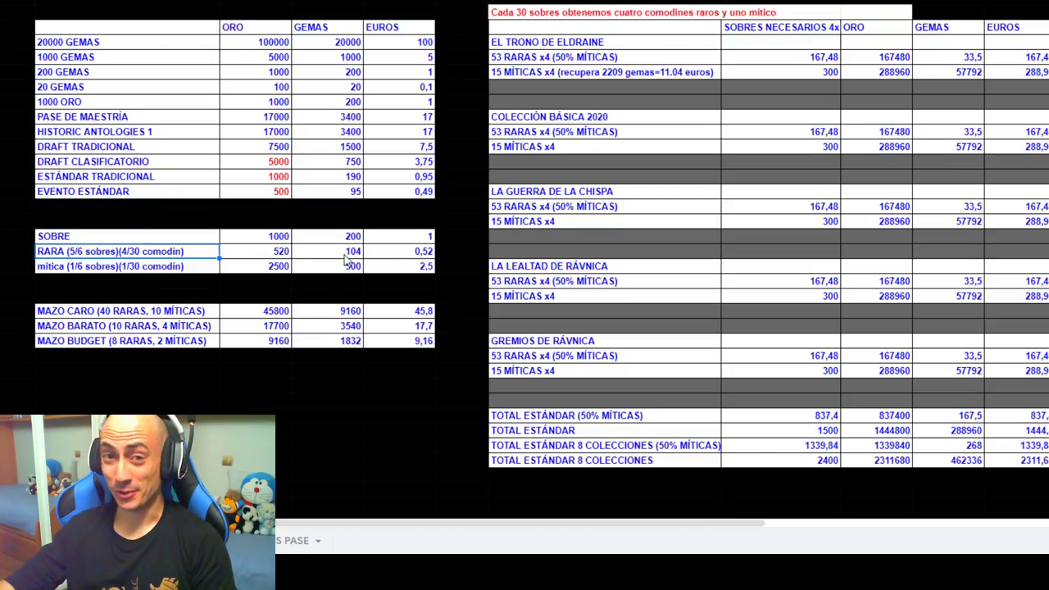
click(391, 251)
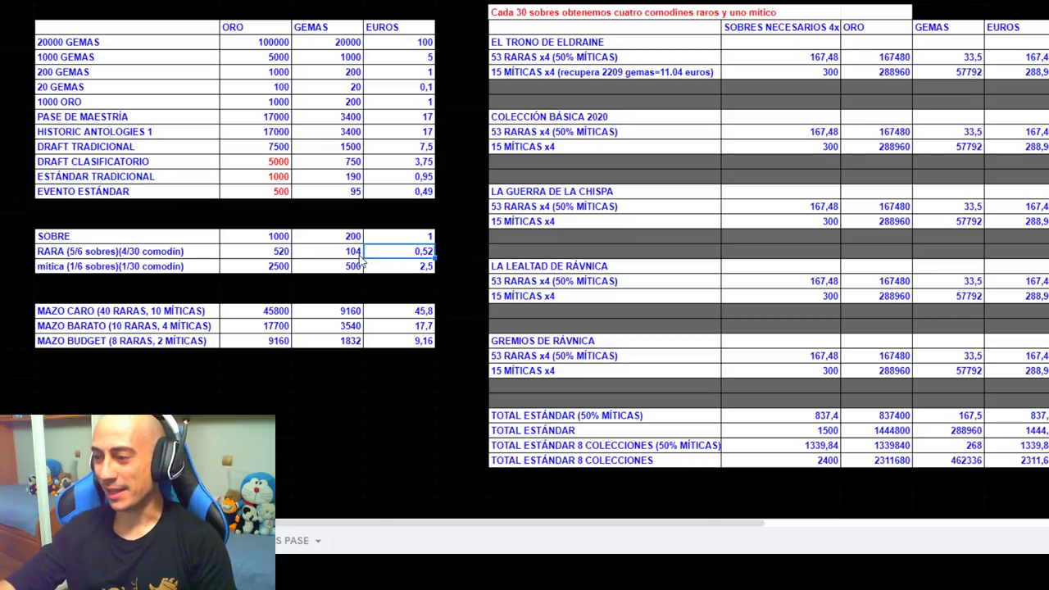
Check the gold cost of a RARA and the euro, gem and gold costs of a mítica.
click(271, 260)
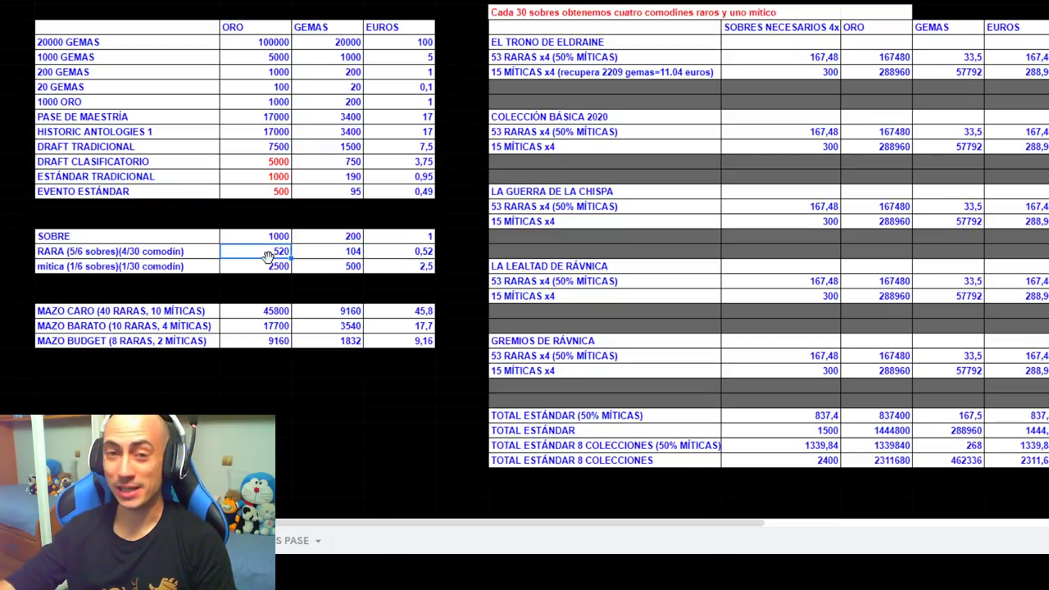
click(423, 270)
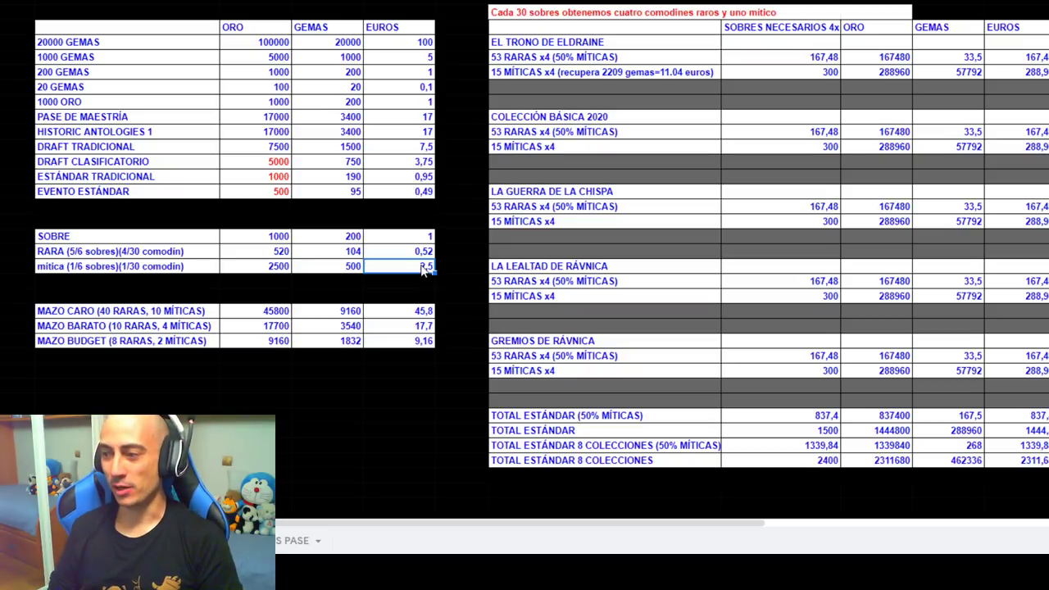
click(352, 271)
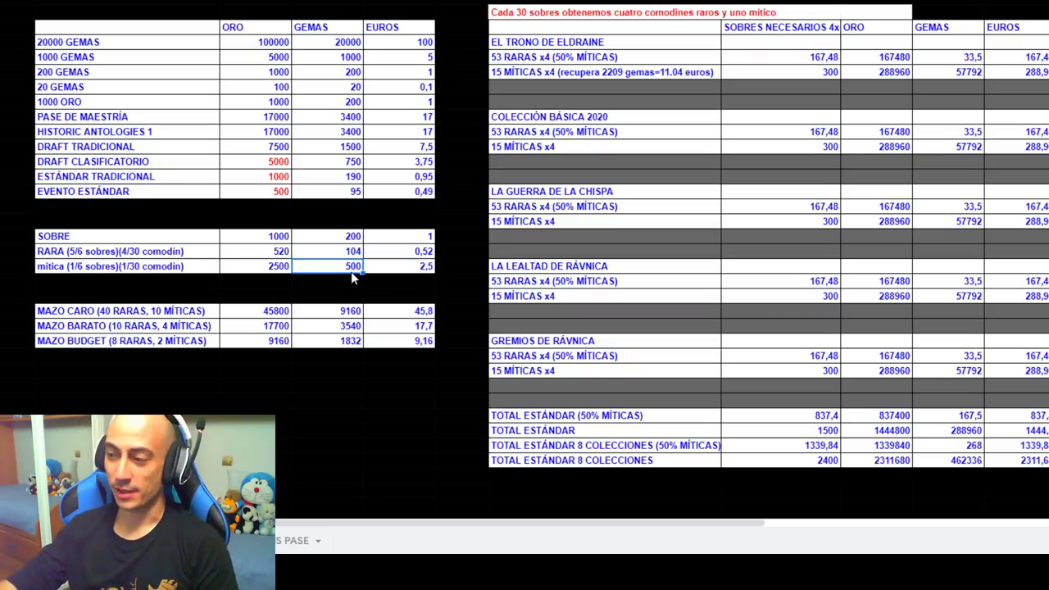
click(276, 271)
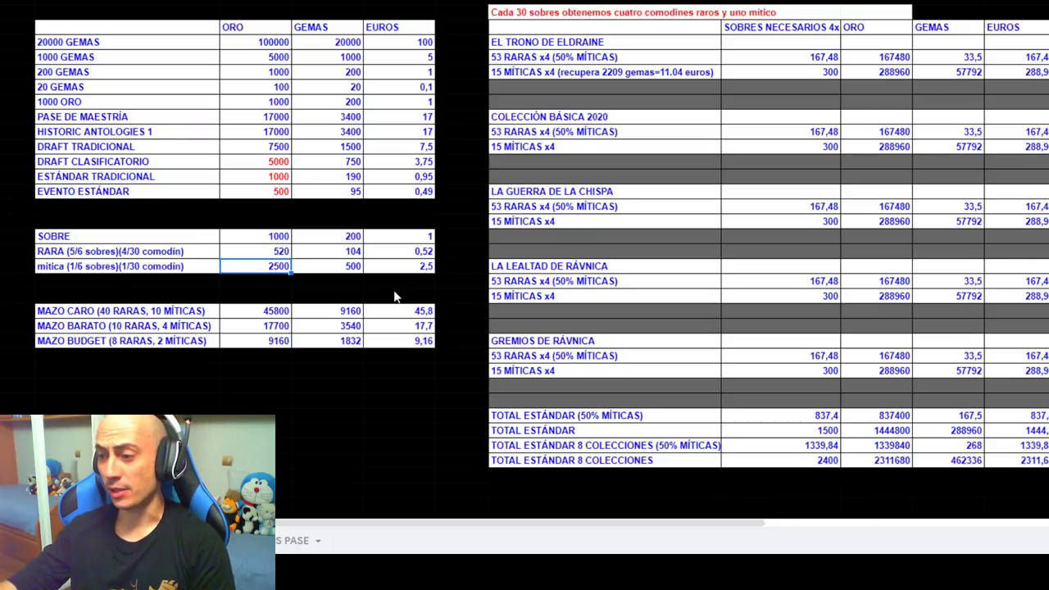
Examine the MAZO CARO row and its euro, gem and gold costs.
click(136, 315)
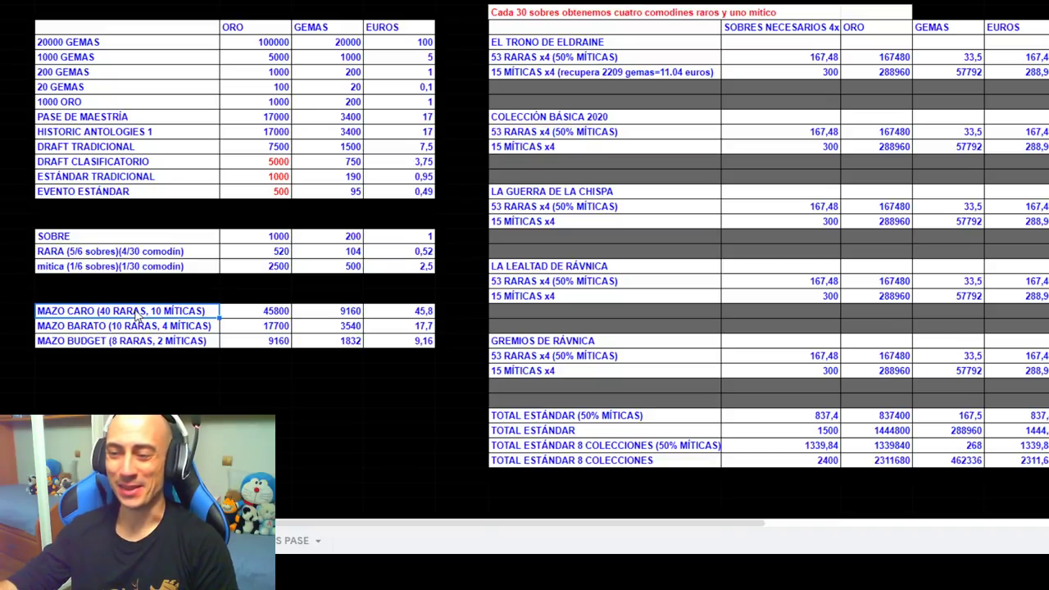
drag(136, 315, 396, 318)
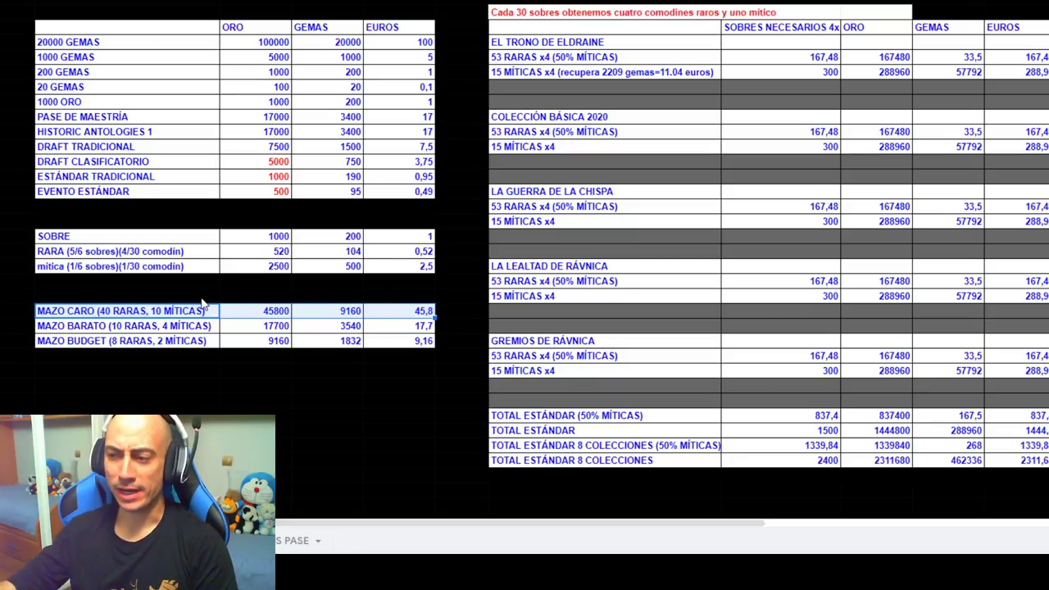
click(122, 316)
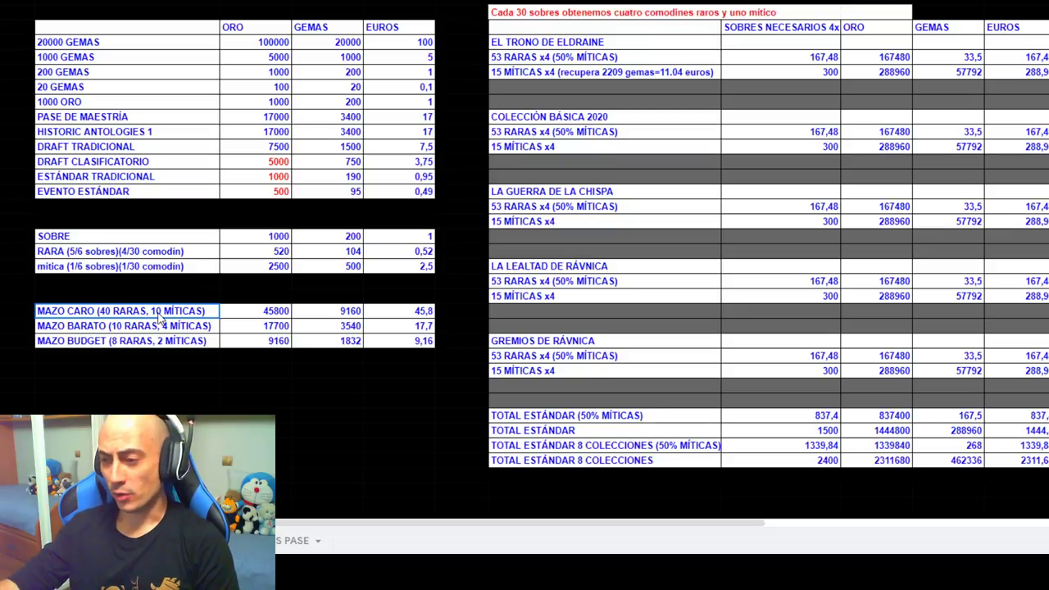
drag(168, 318, 410, 324)
click(422, 315)
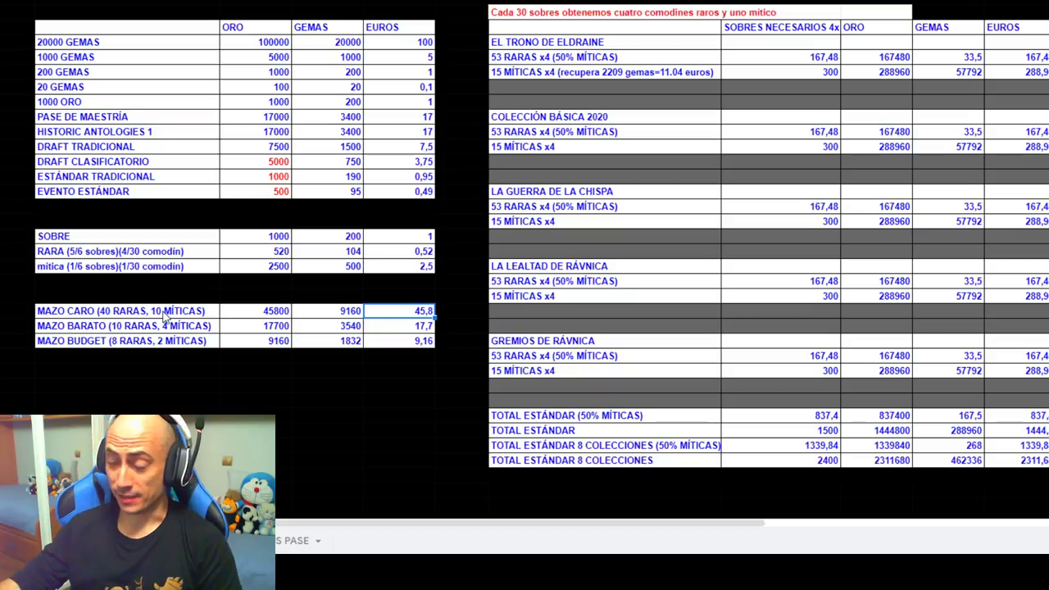
click(350, 315)
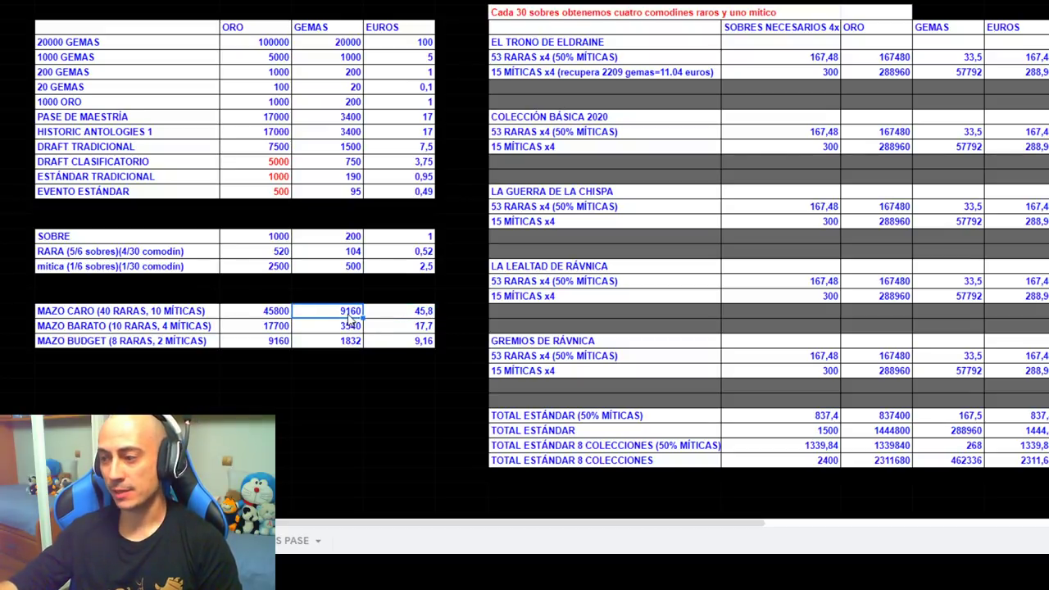
click(268, 315)
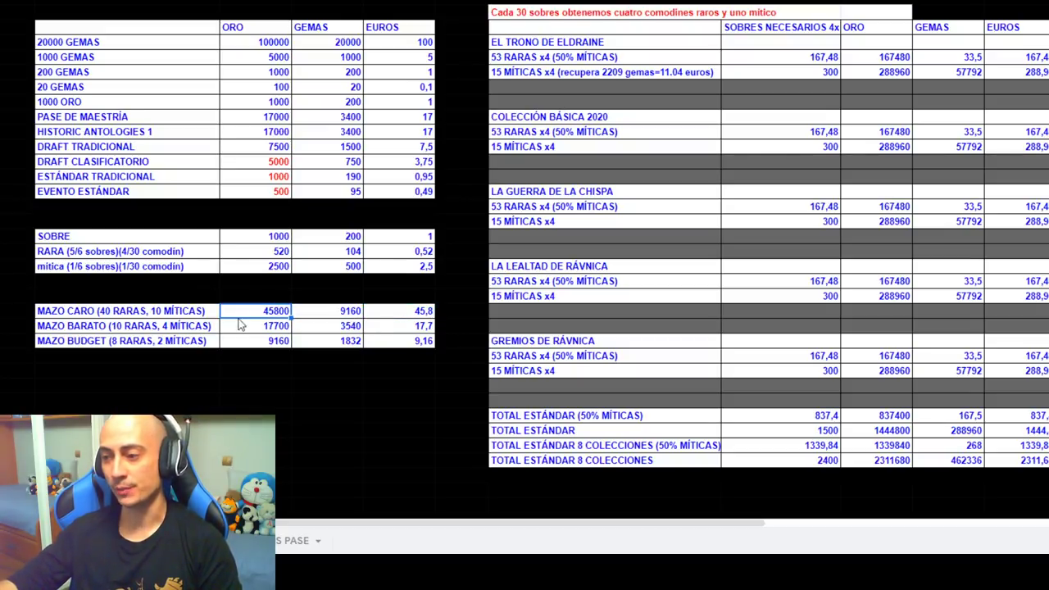
Examine the MAZO BARATO row and its euro, gem and gold costs.
click(79, 327)
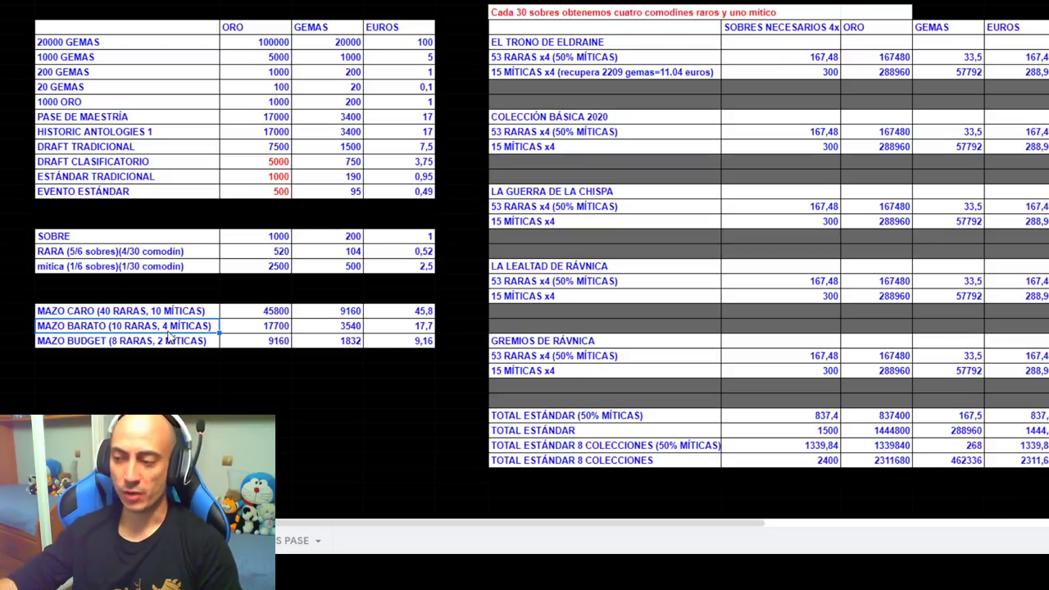
click(421, 330)
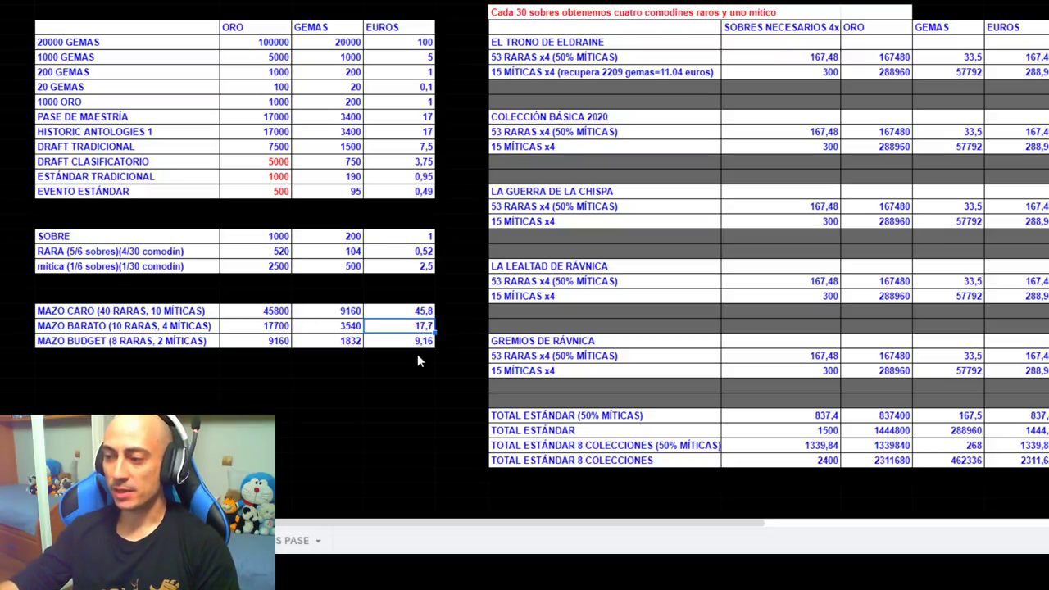
click(334, 328)
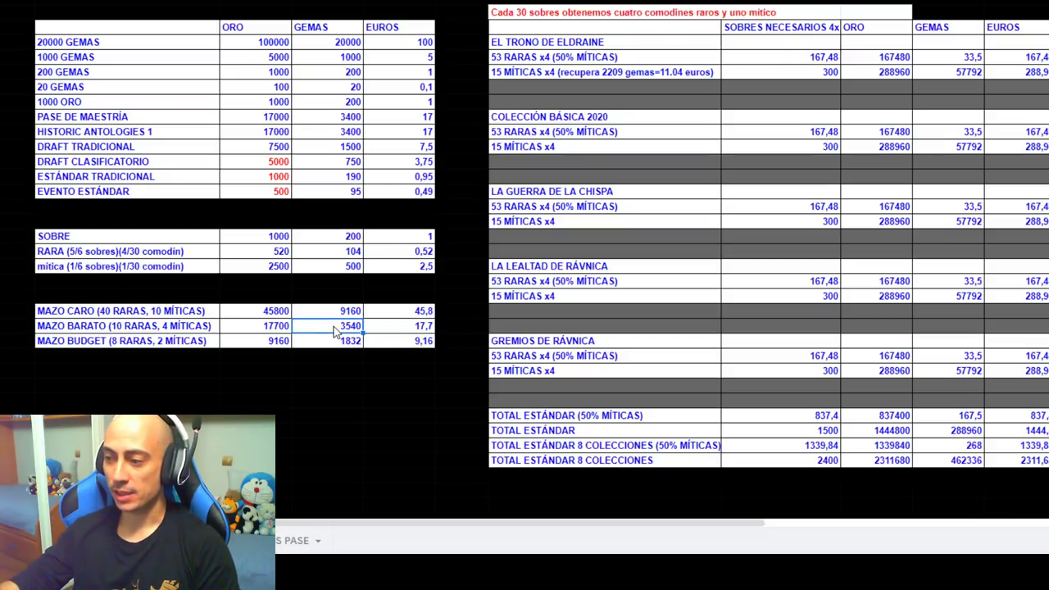
click(274, 328)
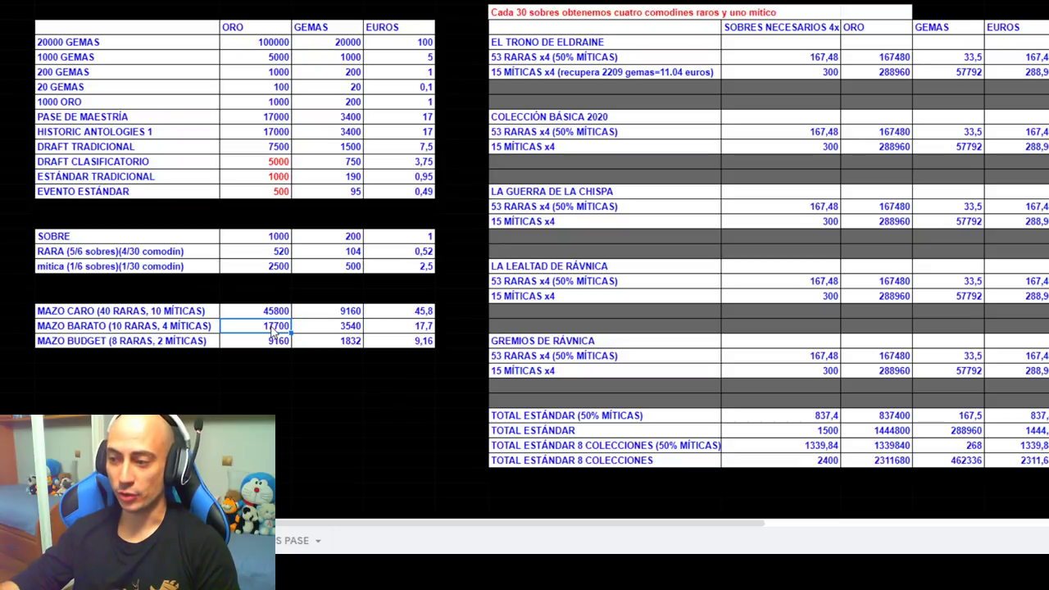
Examine the MAZO BUDGET row and its gem and gold costs.
click(151, 347)
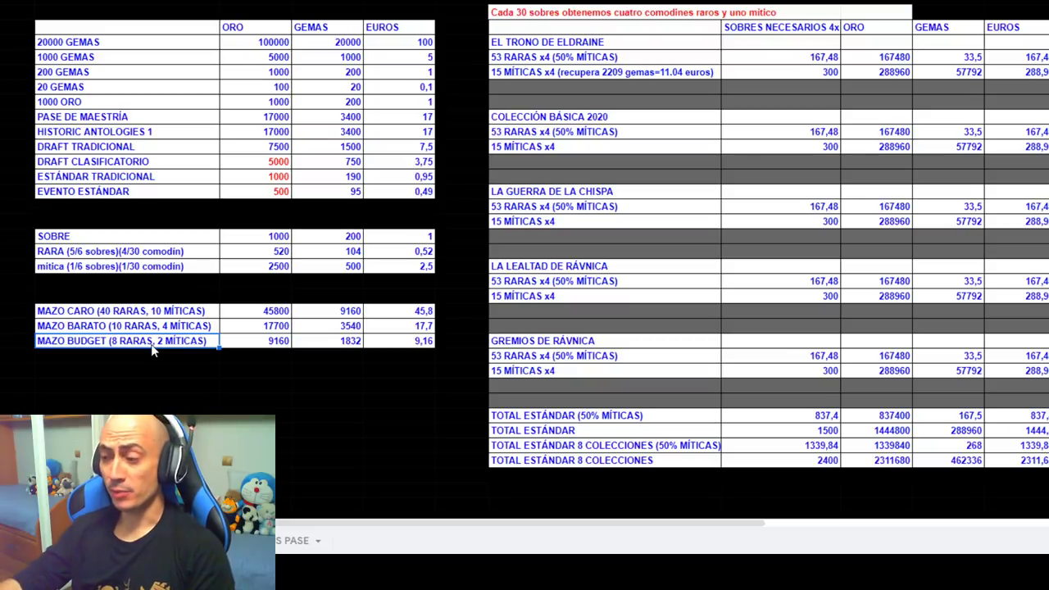
click(357, 343)
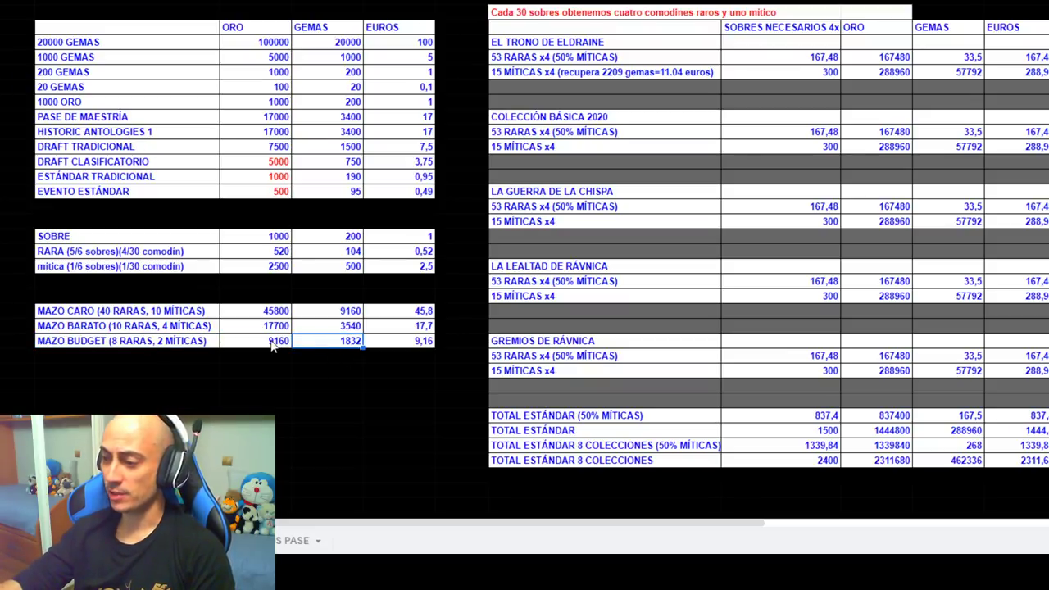
key(Left)
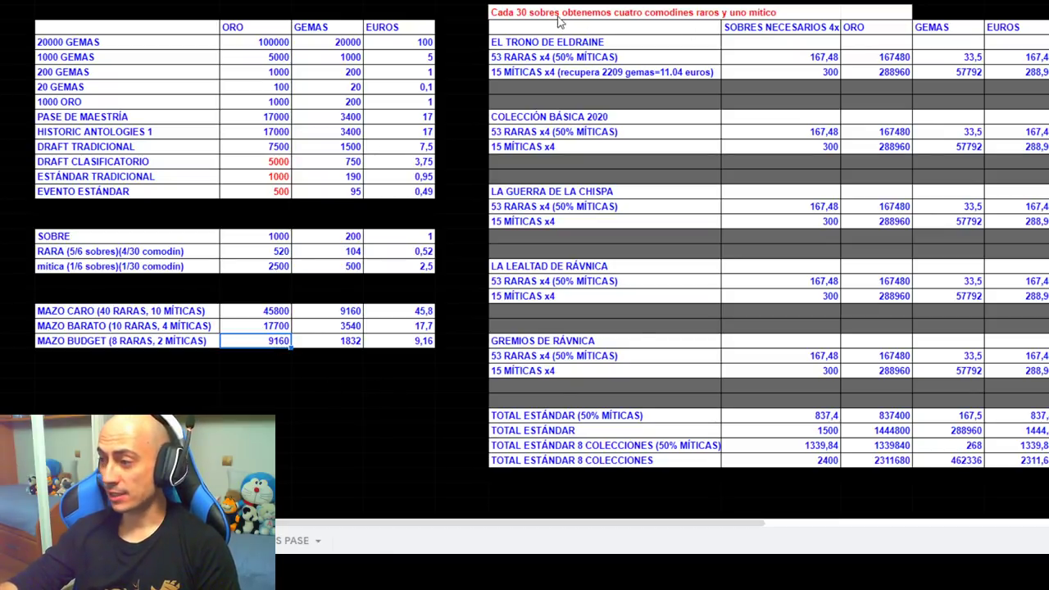
Look over the whole card collections table and the EL TRONO DE ELDRAINE block with its 53 RARAS x4 row.
drag(539, 15, 1022, 471)
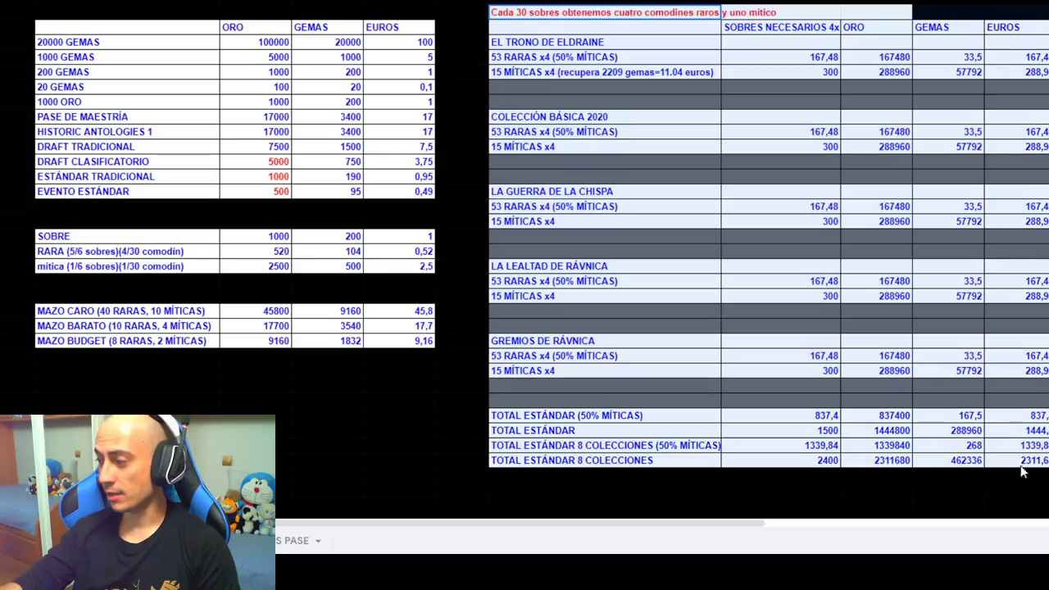
click(532, 22)
drag(516, 43, 1033, 75)
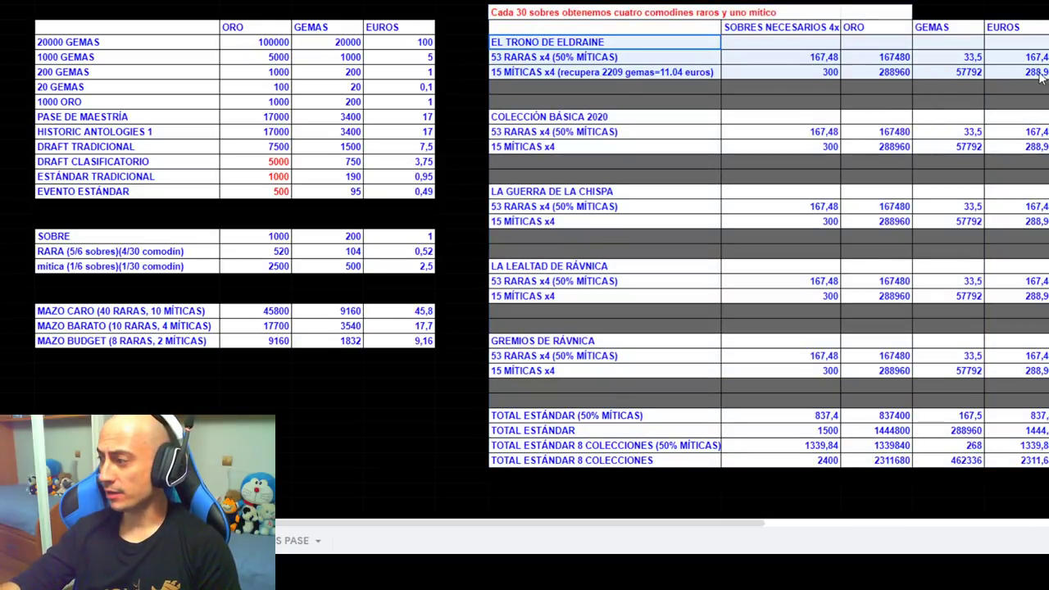
click(498, 60)
drag(498, 60, 1024, 62)
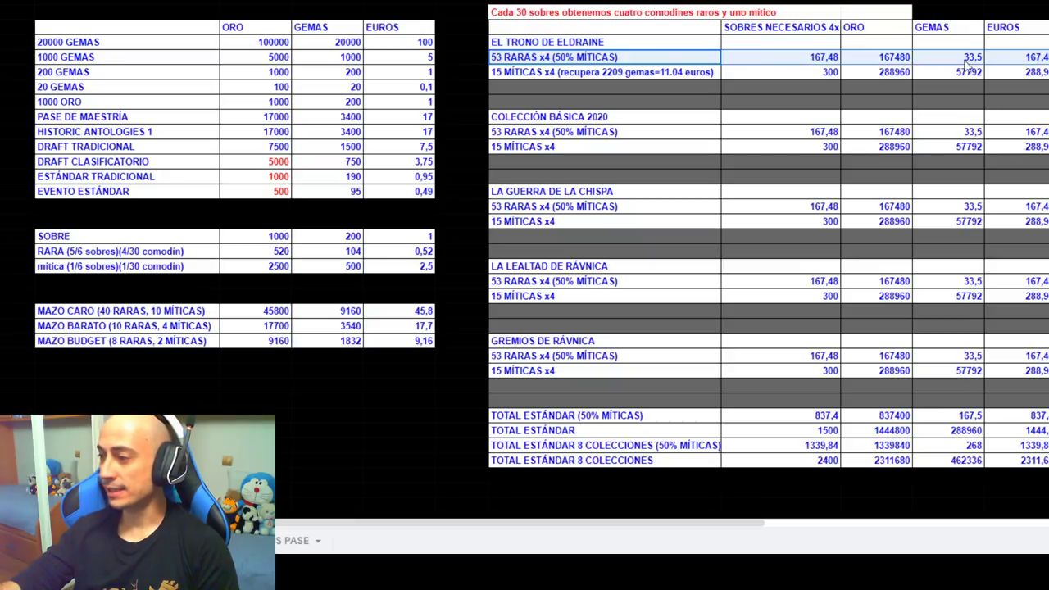
Compare the 53 RARAS x4 and 15 MÍTICAS x4 labels of EL TRONO DE ELDRAINE and check the euro cost of the rares.
click(504, 65)
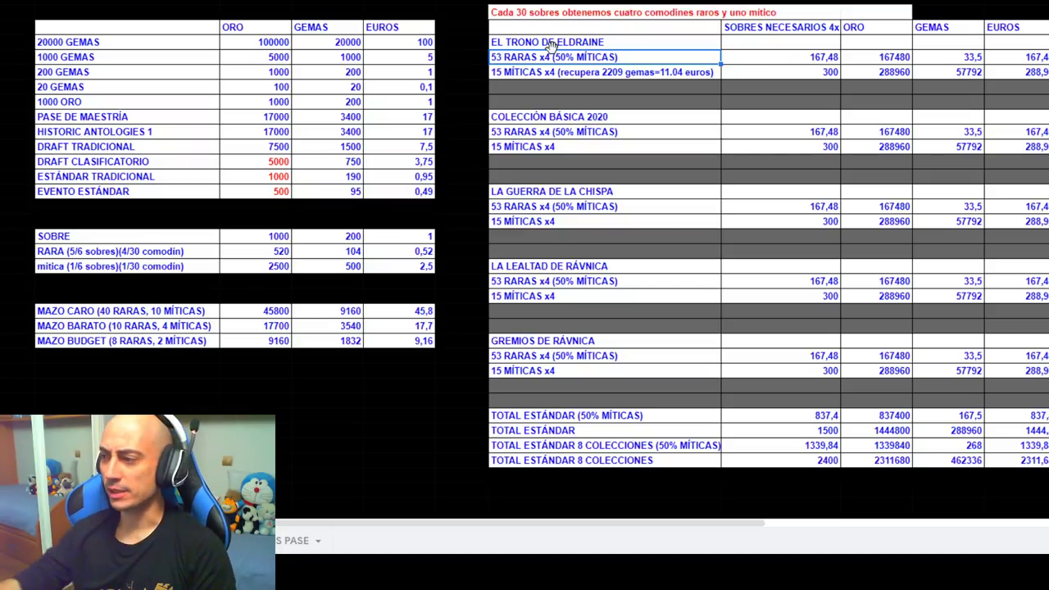
click(765, 62)
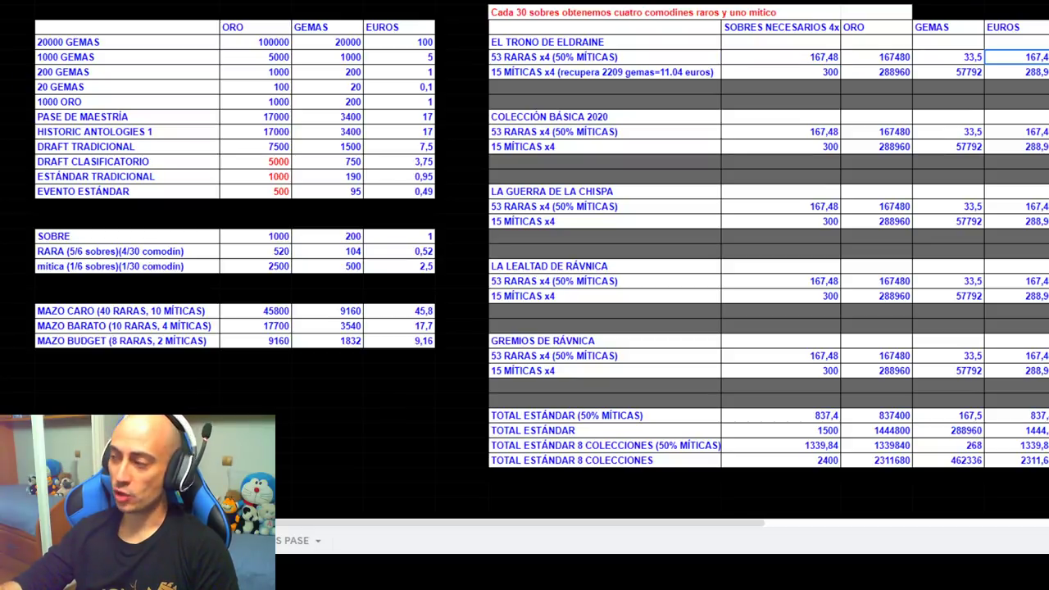
click(574, 62)
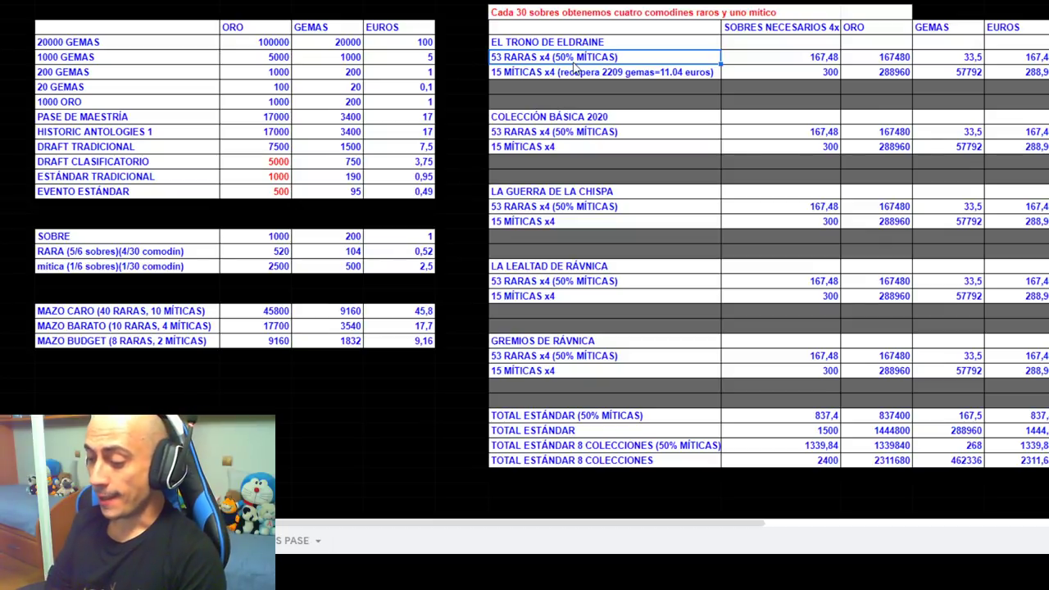
click(526, 74)
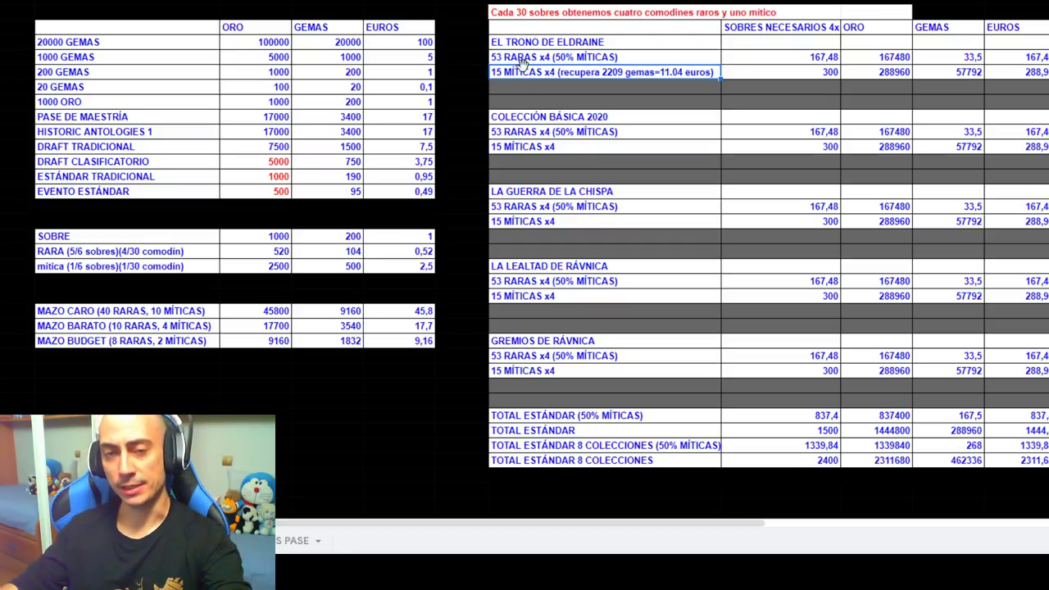
click(521, 62)
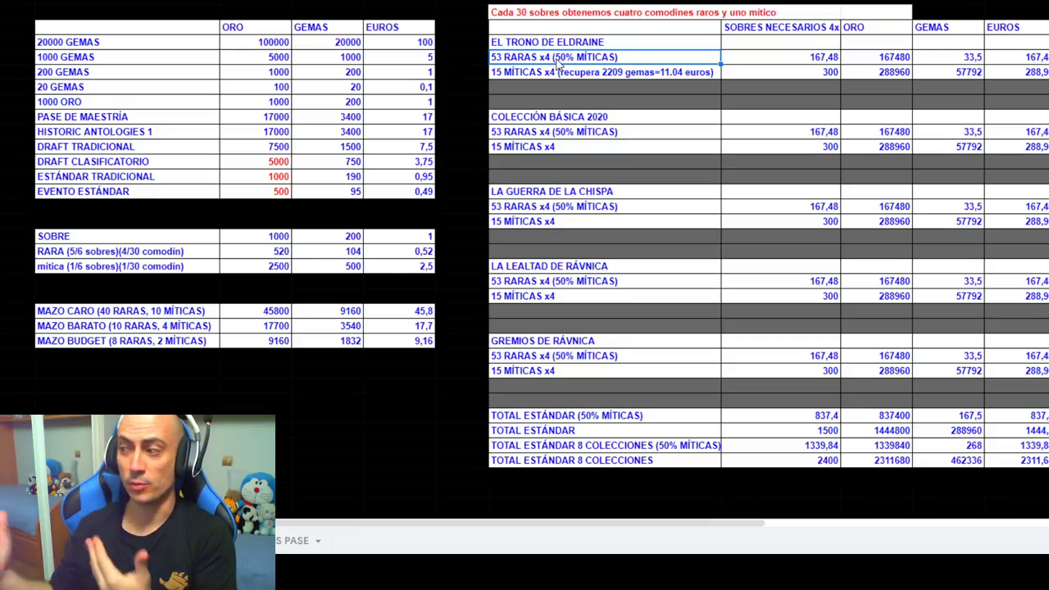
Examine the boosters needed and the gold cost of 53 RARAS x4 in EL TRONO DE ELDRAINE.
click(734, 61)
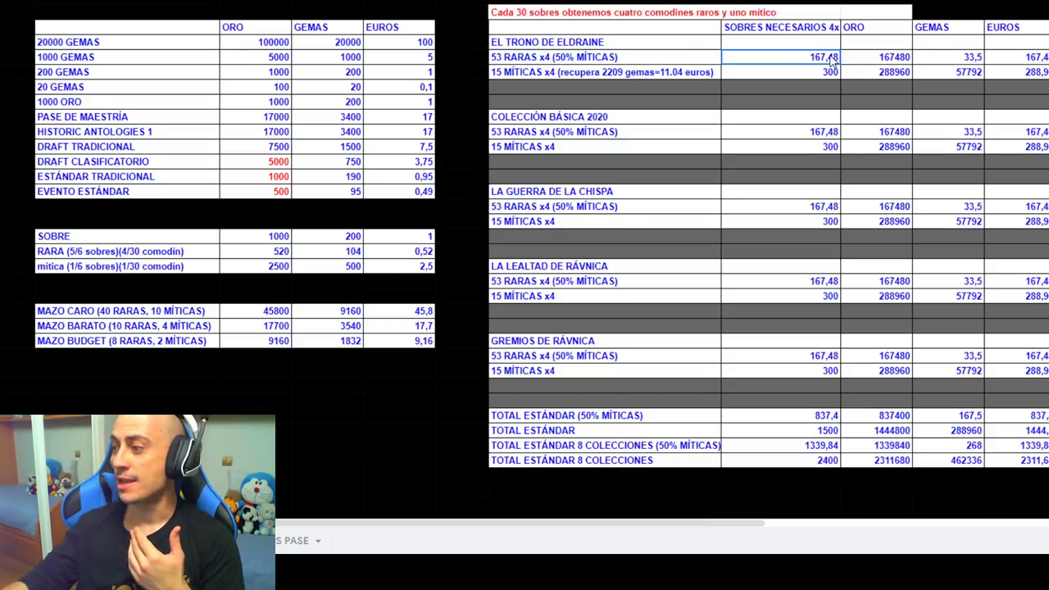
drag(831, 59, 897, 61)
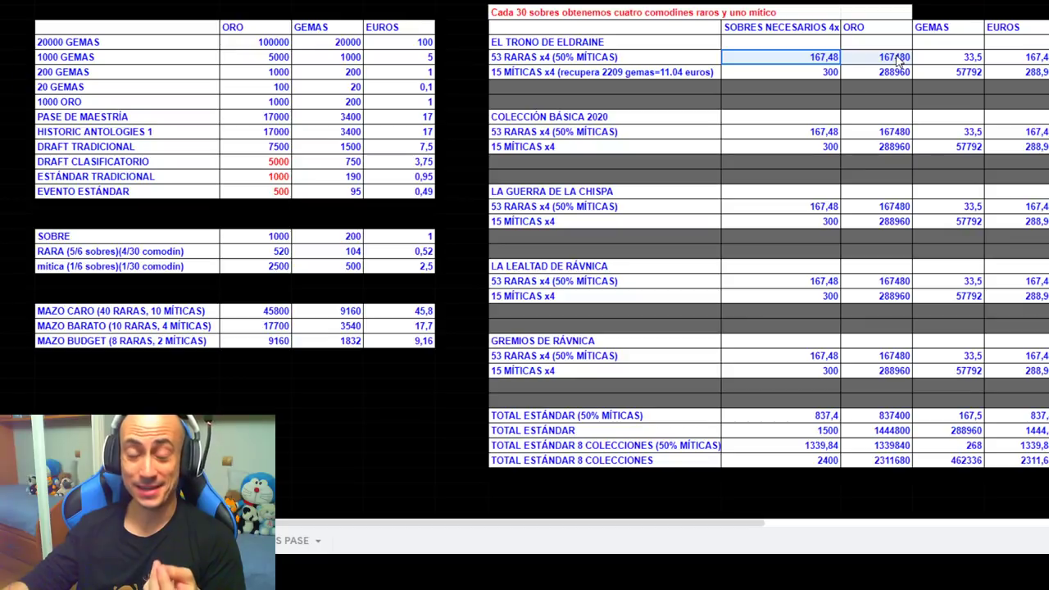
click(780, 61)
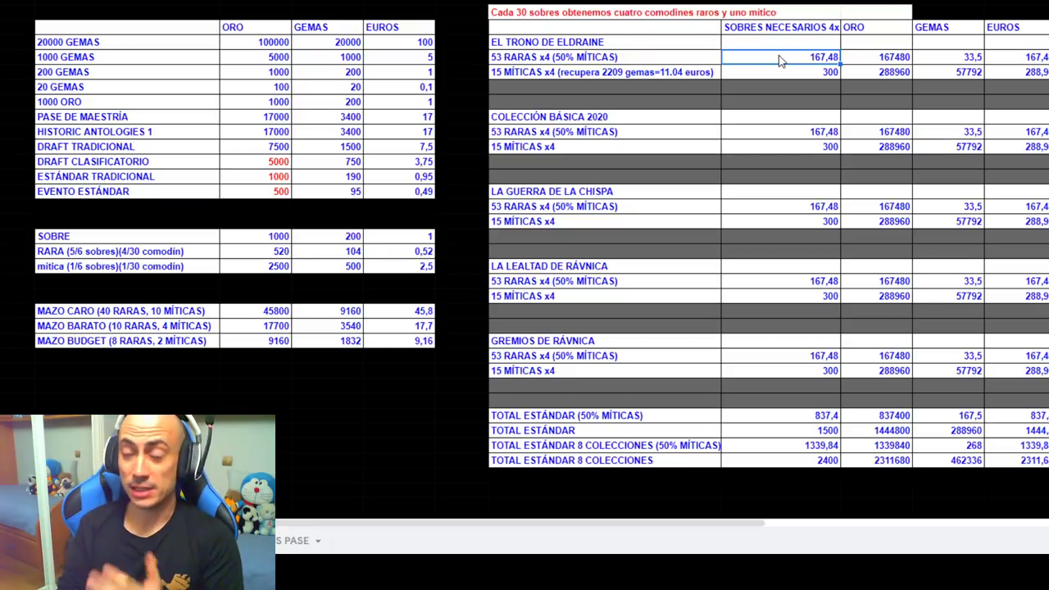
click(629, 59)
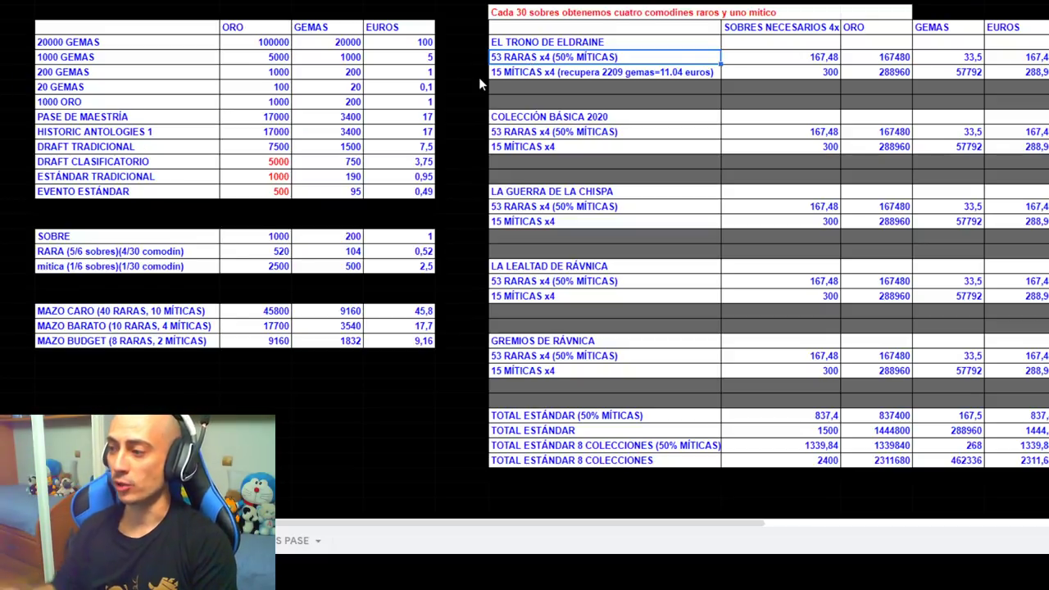
drag(562, 59, 828, 60)
Set the gem cost of 53 RARAS x4 in EL TRONO DE ELDRAINE to 33500.
click(860, 62)
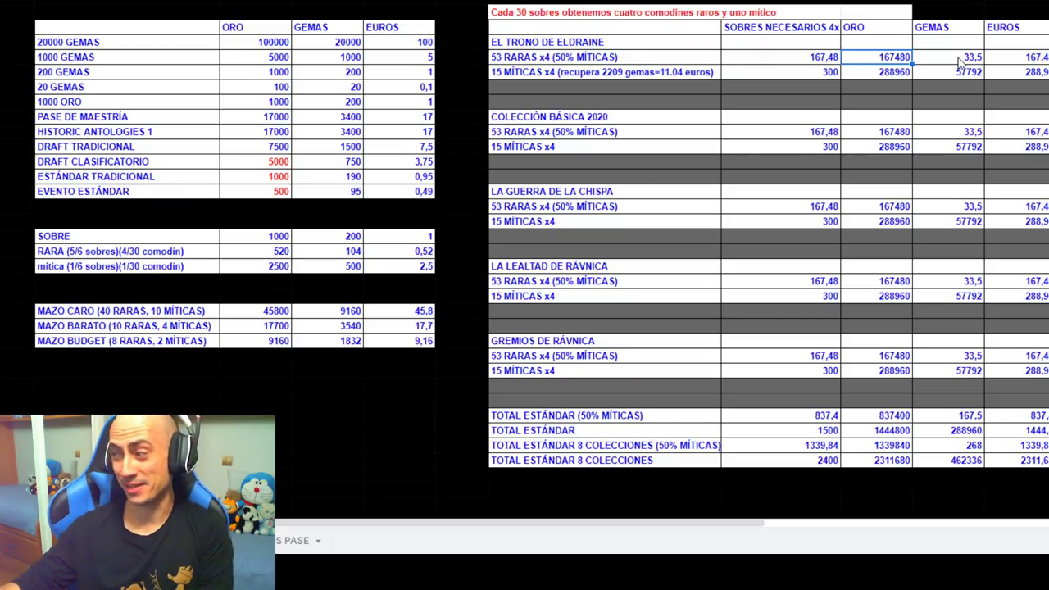
click(975, 59)
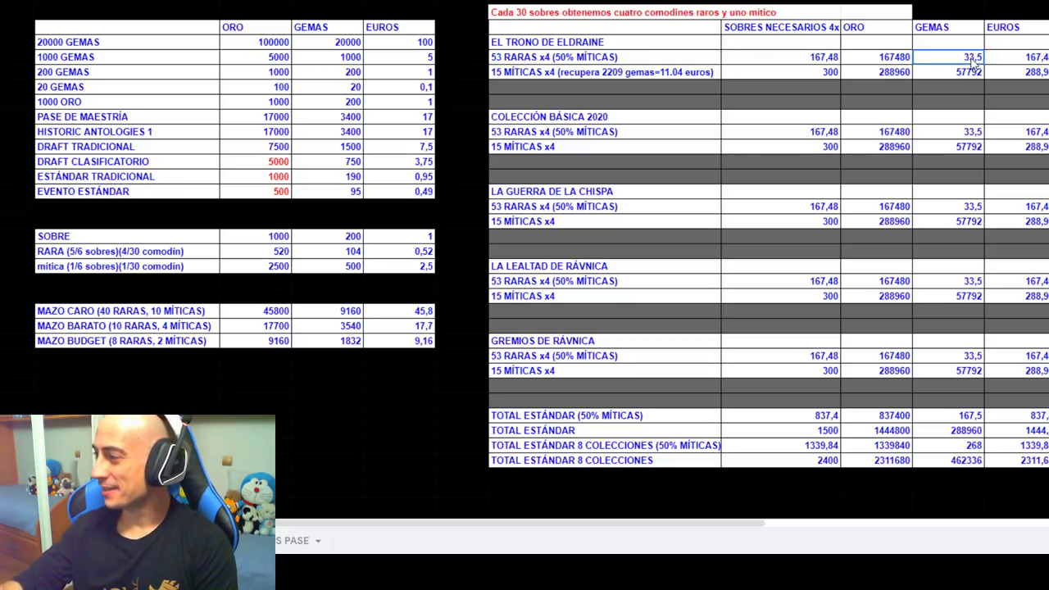
text(33500)
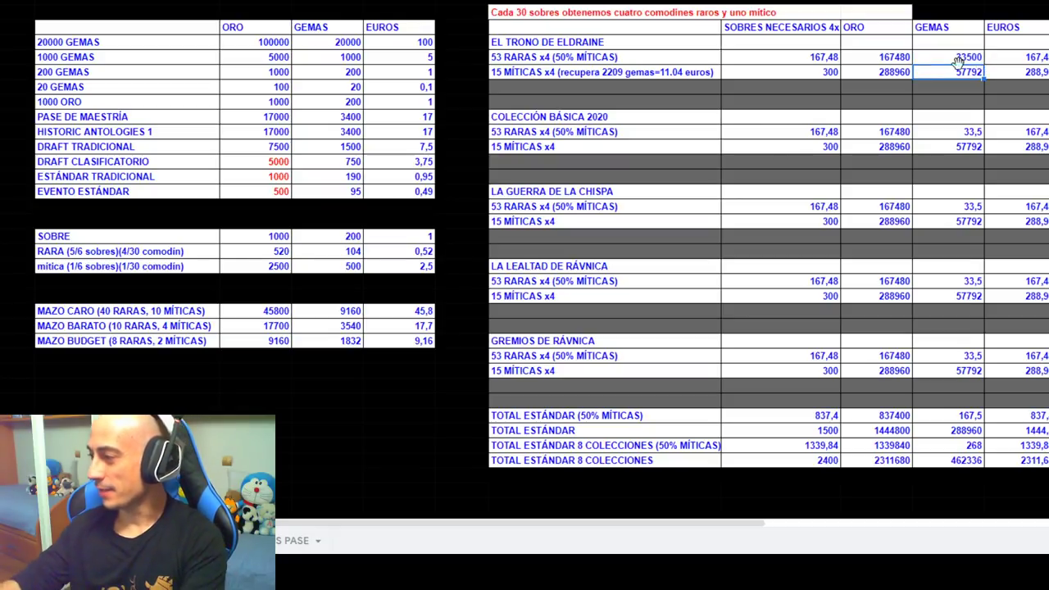
Copy the 33500 gem cost of 53 RARAS x4 from EL TRONO DE ELDRAINE to the same row of the other four collections.
key(ctrl+c)
click(969, 131)
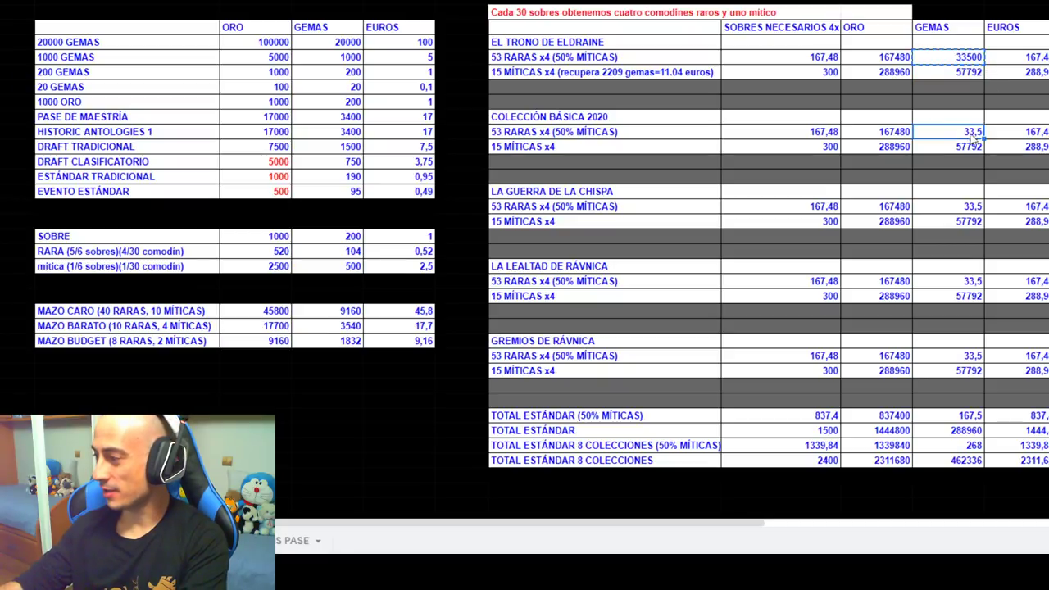
key(ctrl+v)
click(972, 205)
key(ctrl+v)
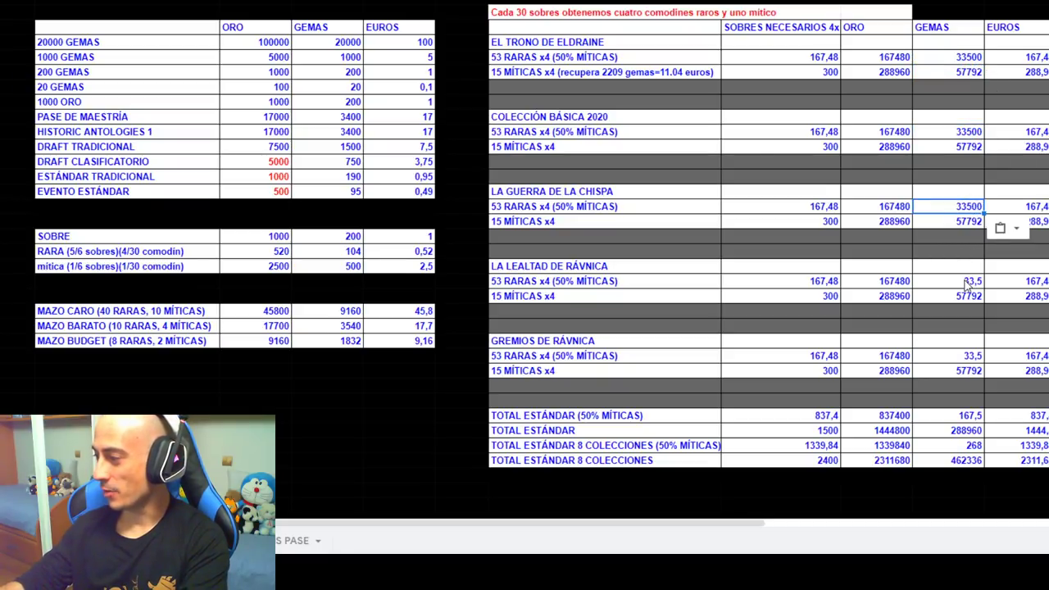
click(969, 281)
key(ctrl+v)
click(963, 355)
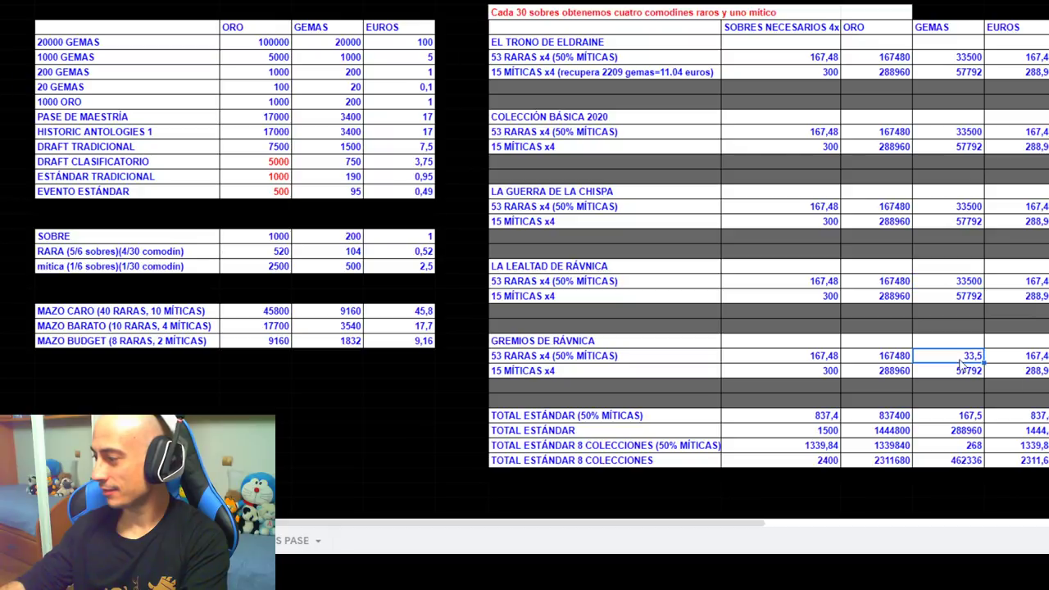
key(ctrl+v)
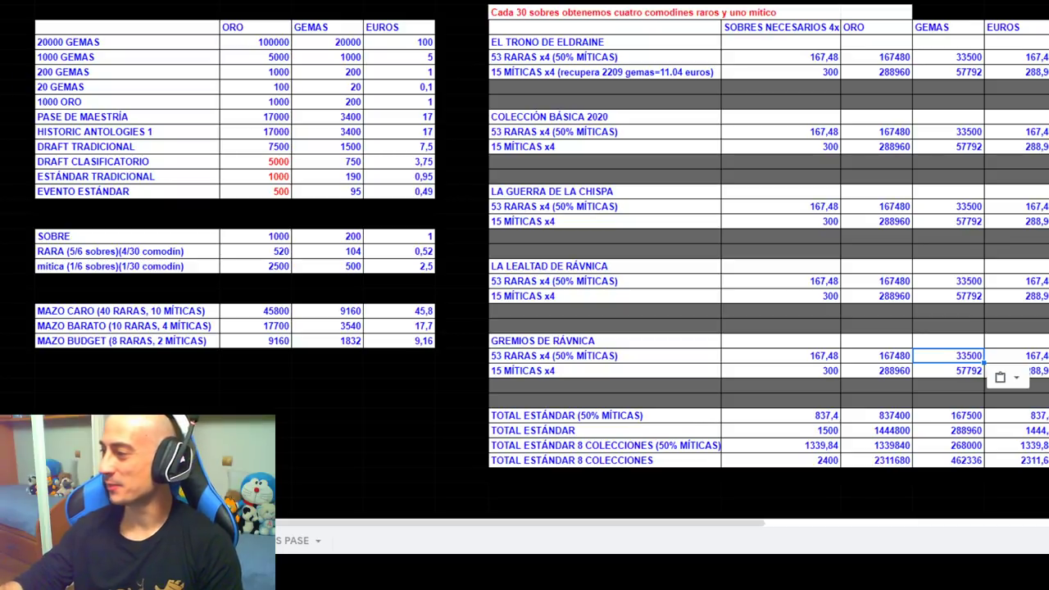
click(7, 4)
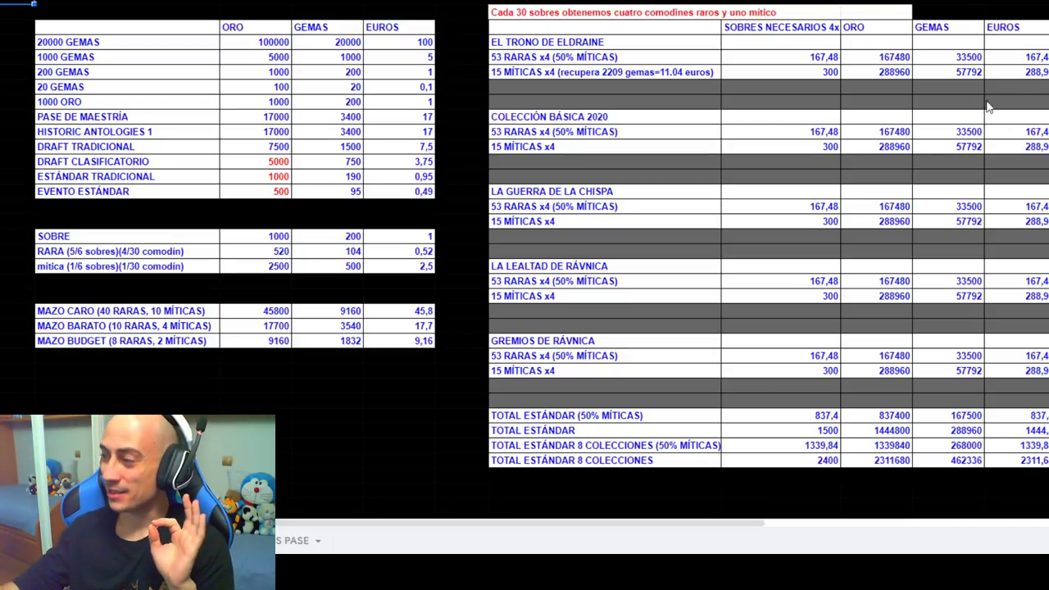
Check the gold cost and boosters needed for 53 RARAS x4 in EL TRONO DE ELDRAINE against the rare and mythic rows of the other collections.
click(900, 61)
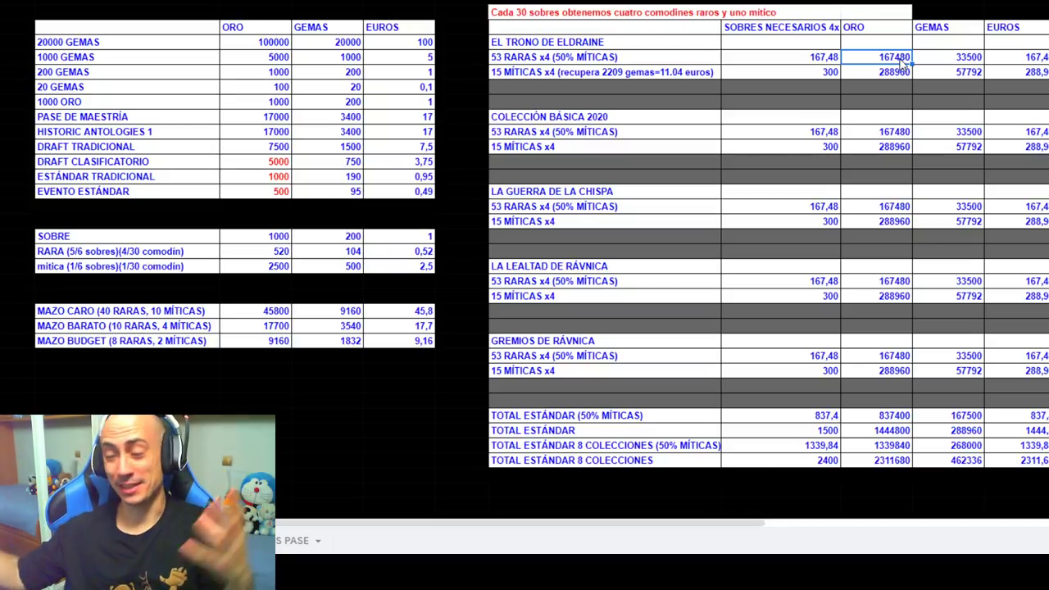
click(822, 64)
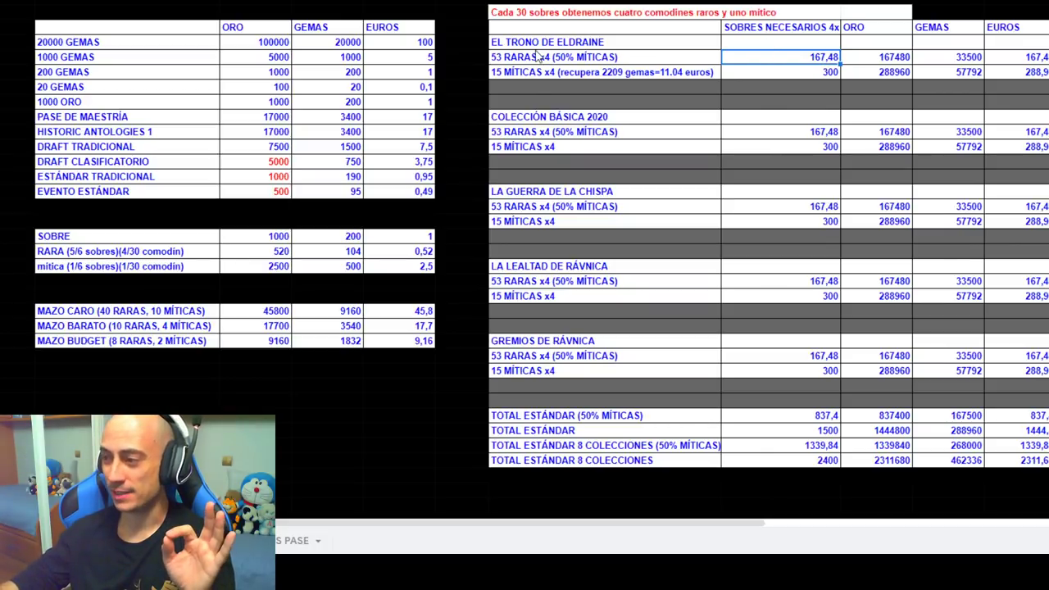
click(525, 221)
click(529, 281)
click(529, 298)
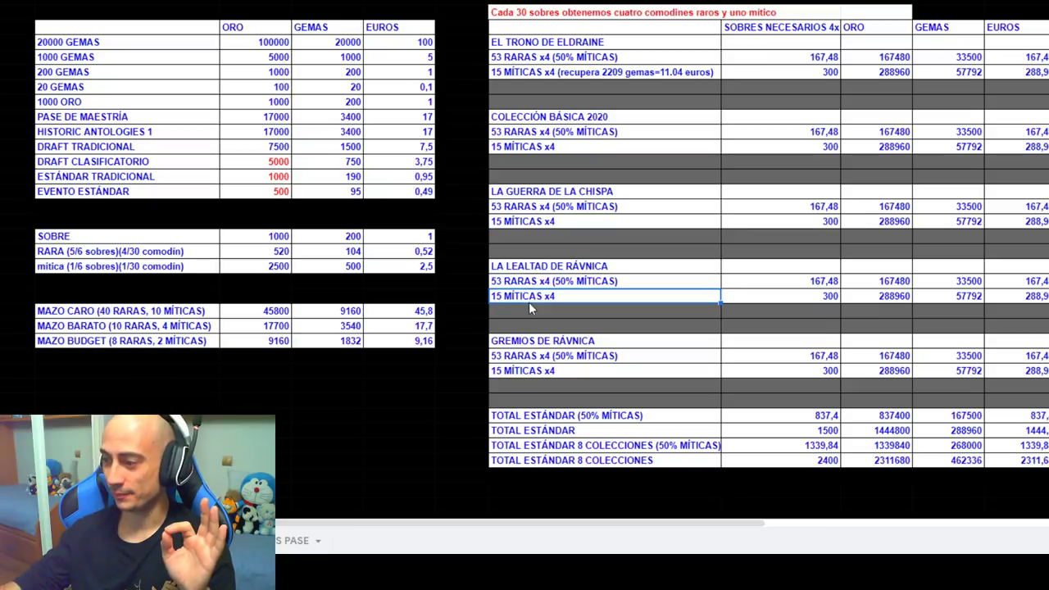
click(518, 357)
click(518, 373)
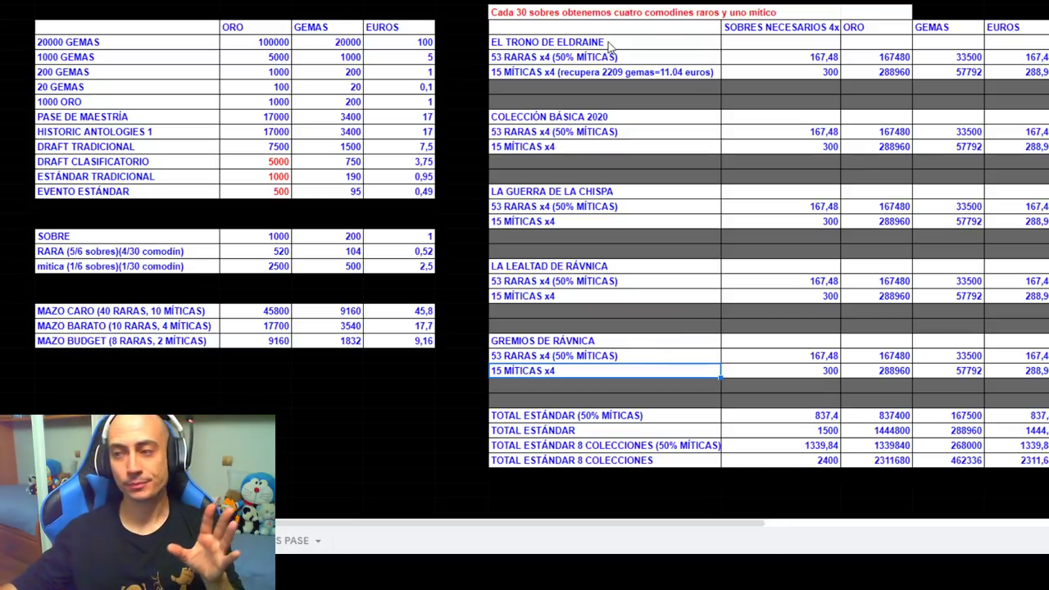
Review the 20 GEMAS row and the full 53 RARAS x4 row of EL TRONO DE ELDRAINE through to its euro cost.
click(501, 60)
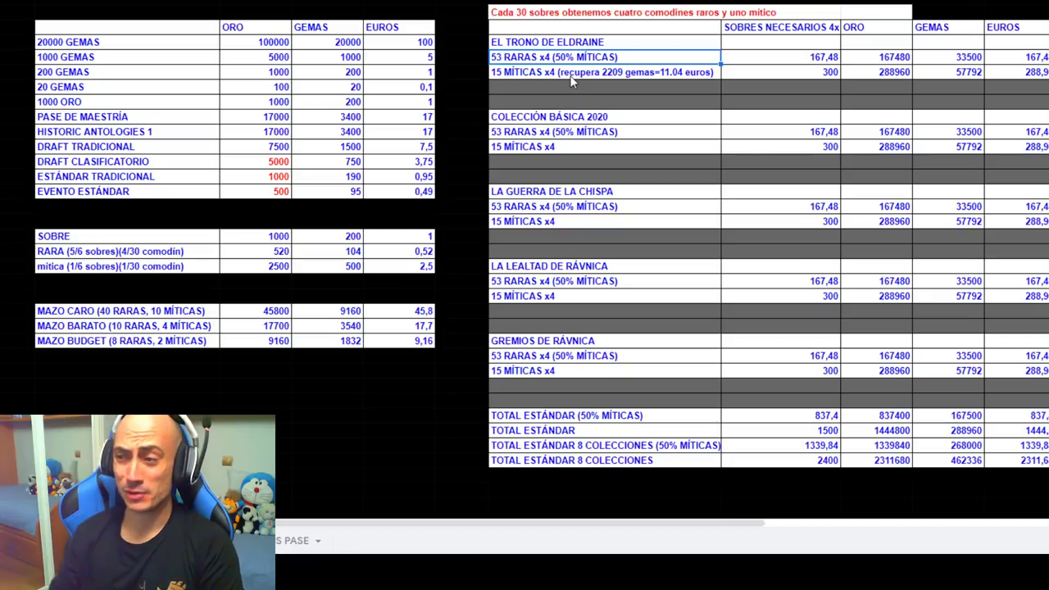
drag(195, 89, 408, 92)
click(413, 93)
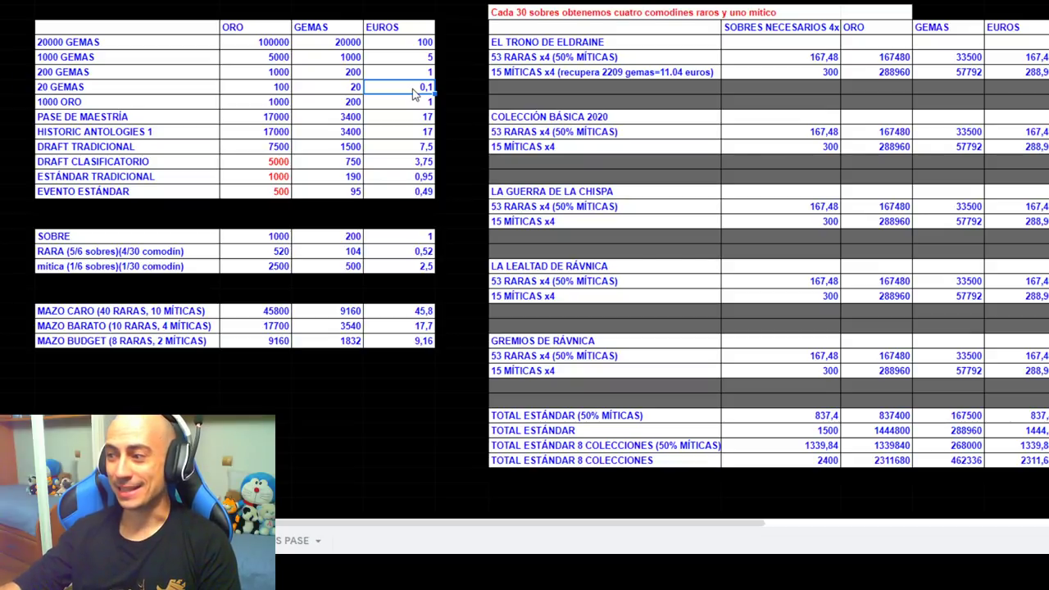
drag(518, 62, 778, 58)
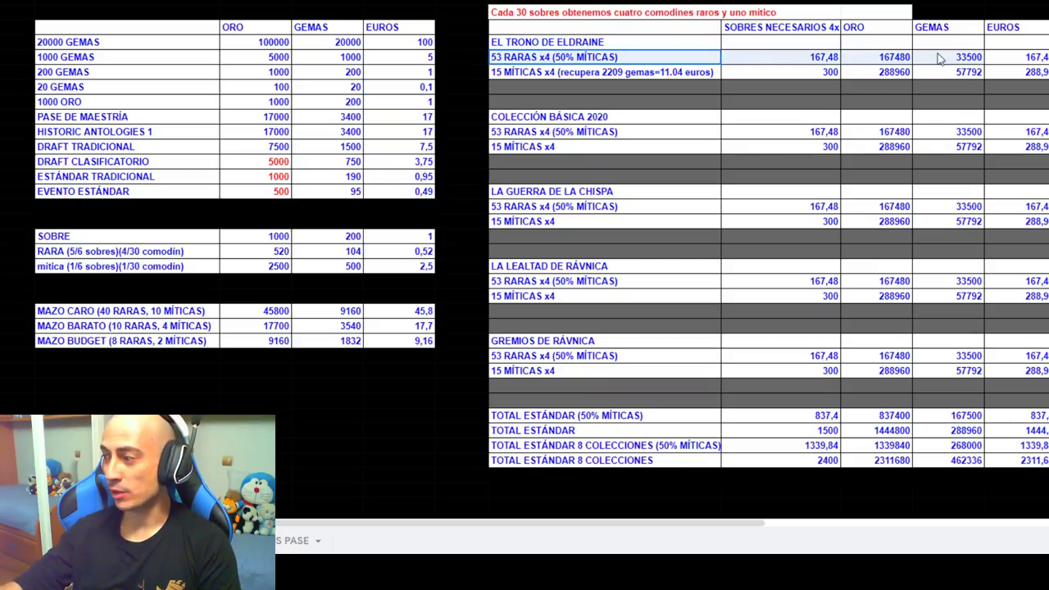
drag(939, 57, 1020, 57)
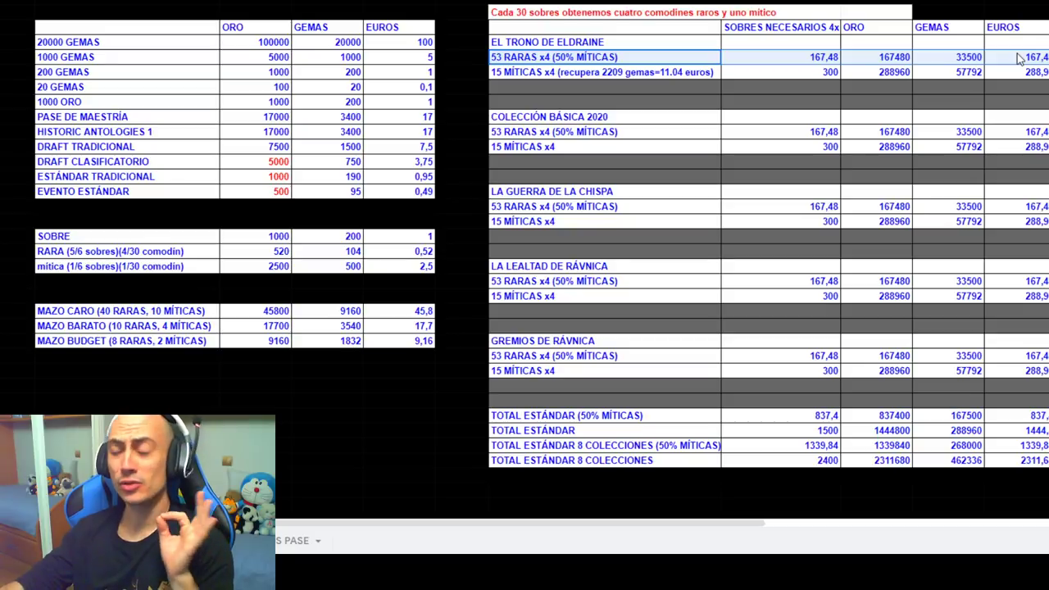
Examine the 15 MÍTICAS x4 row of EL TRONO DE ELDRAINE, comparing its boosters, recovered gems and euro cost with the rares.
click(647, 71)
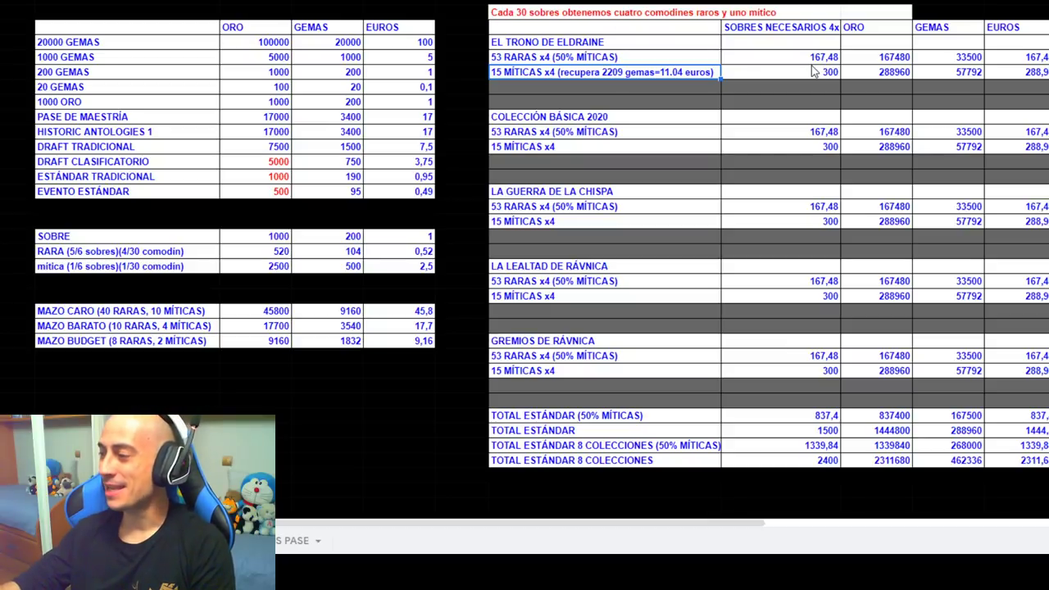
drag(598, 76, 1042, 75)
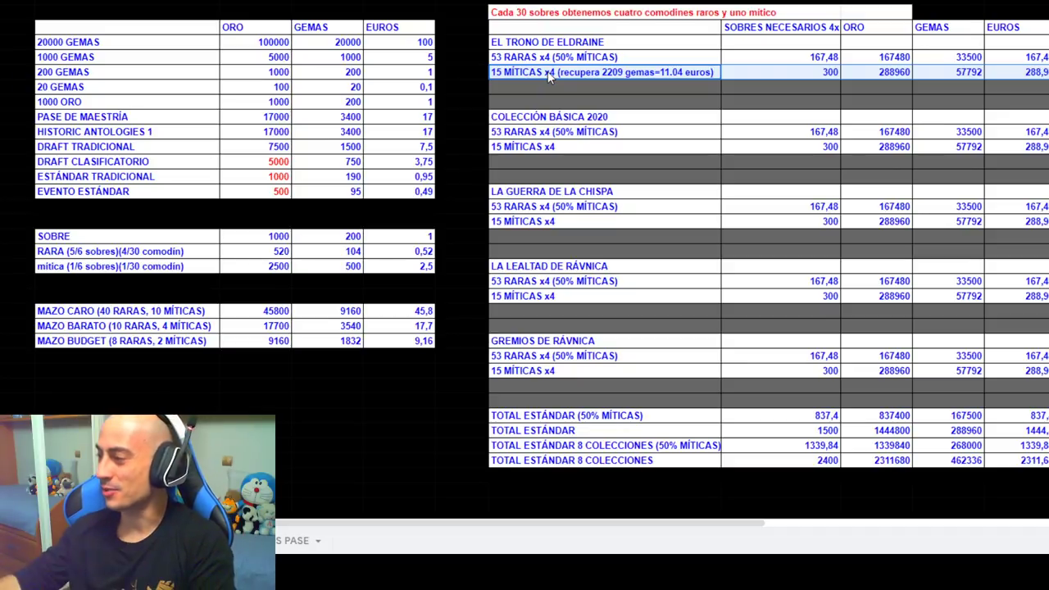
click(821, 73)
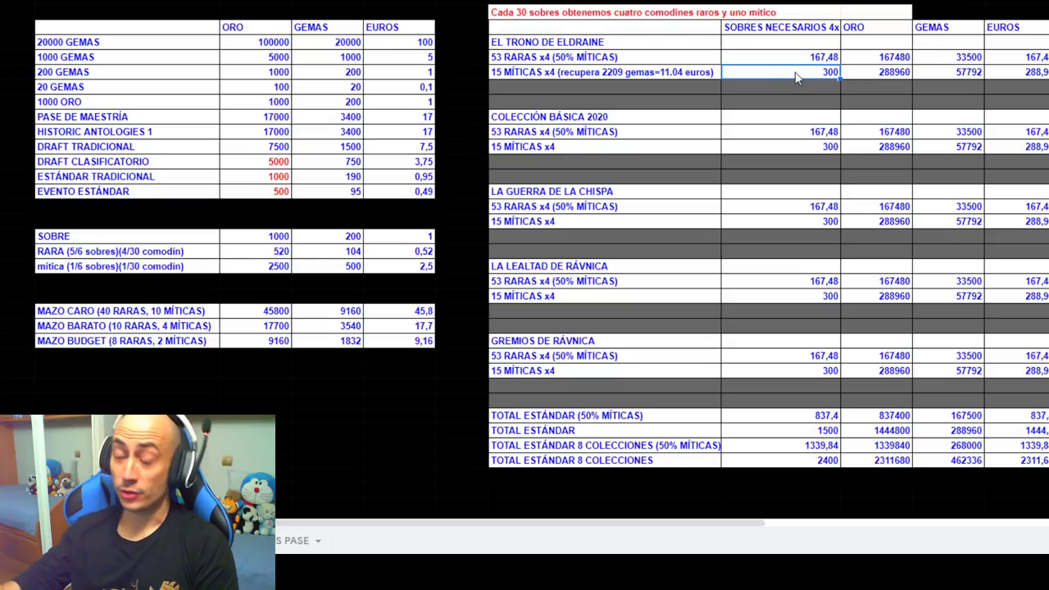
click(1016, 72)
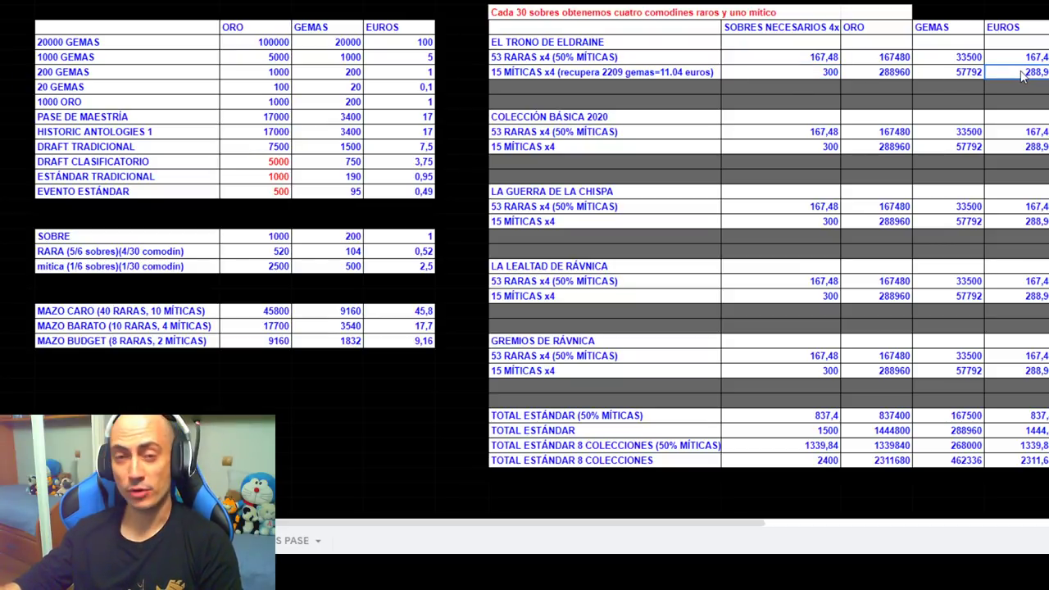
click(700, 77)
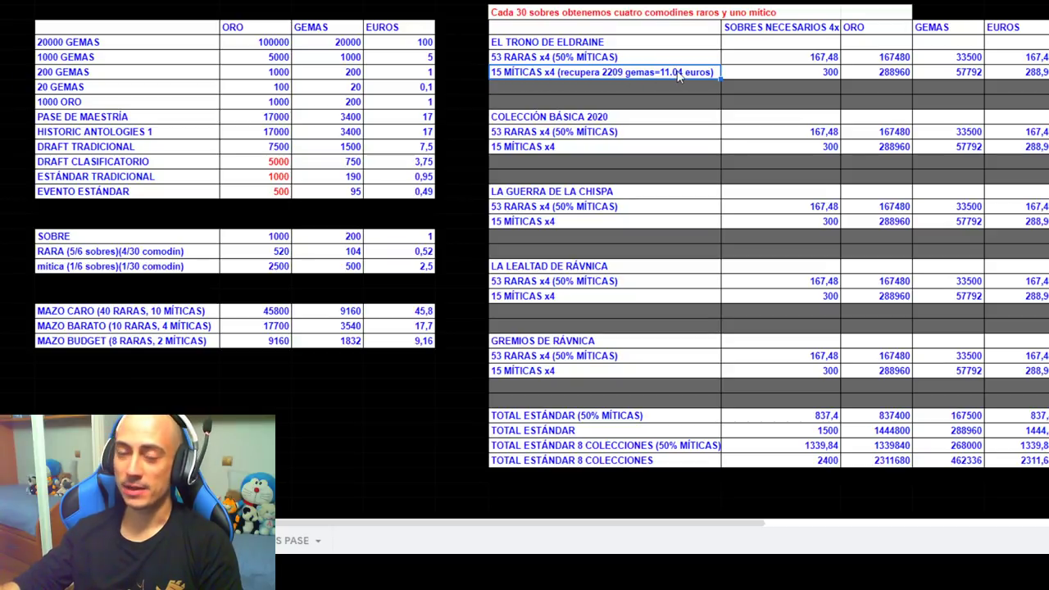
click(1017, 73)
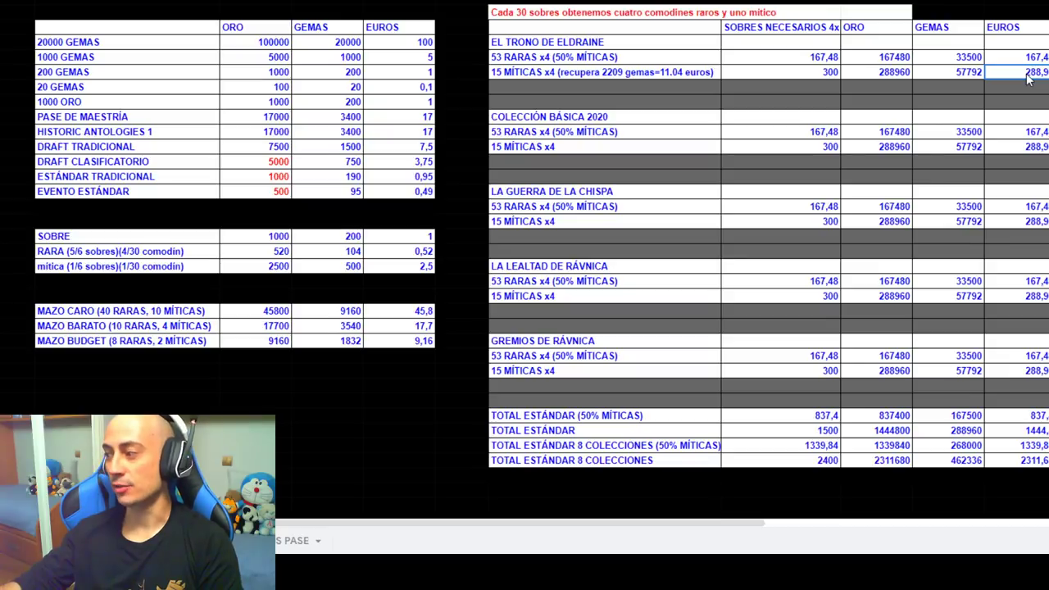
click(692, 77)
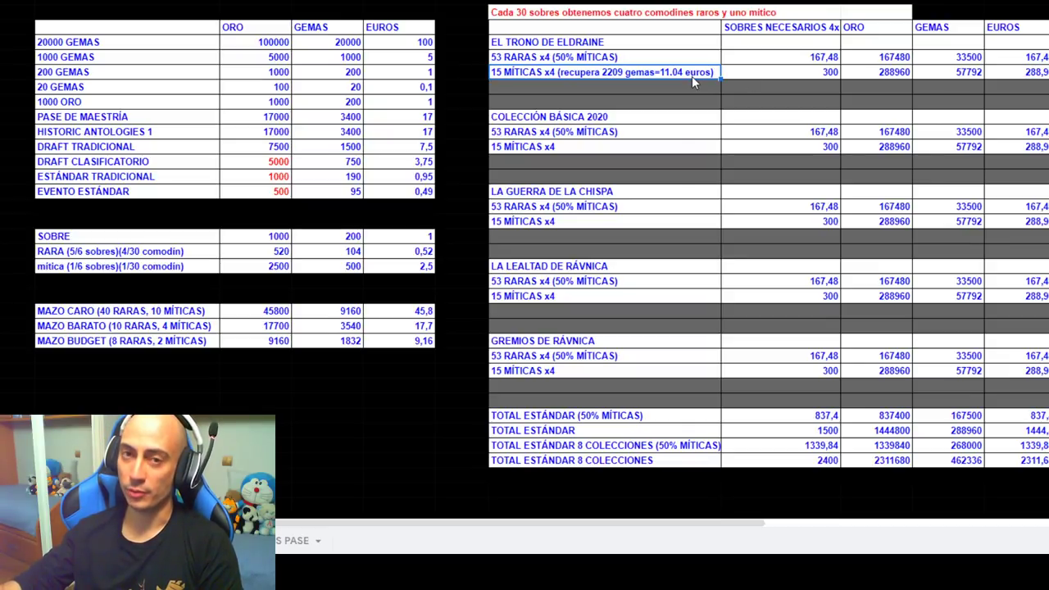
click(1007, 74)
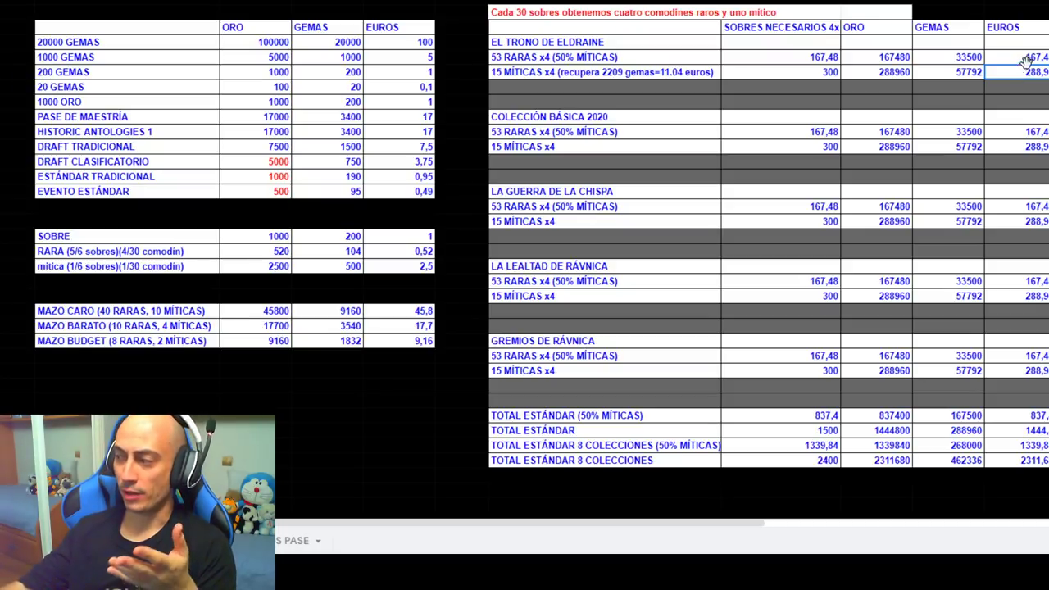
click(1022, 58)
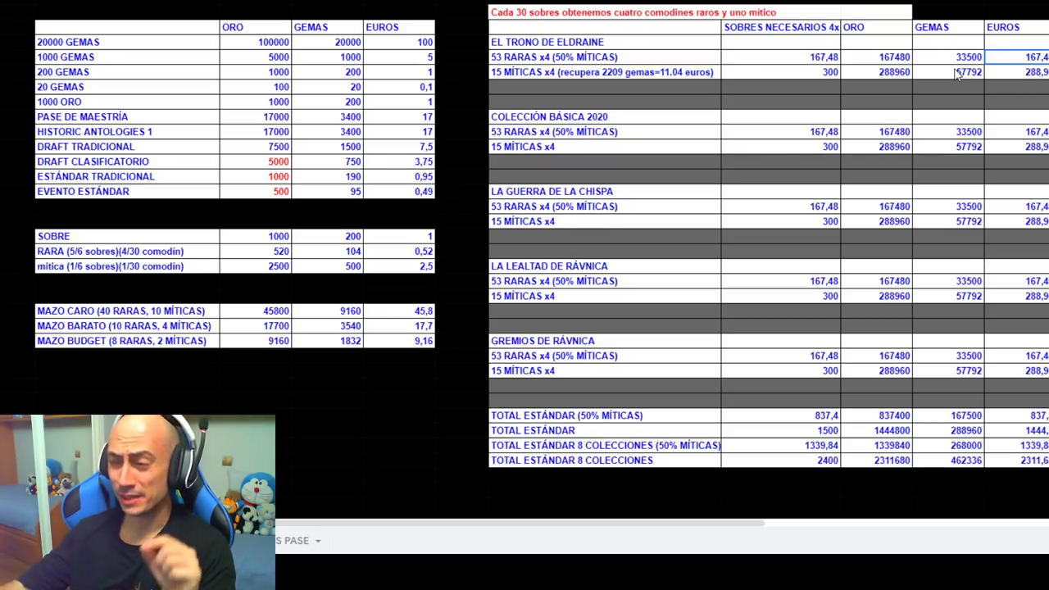
key(Down)
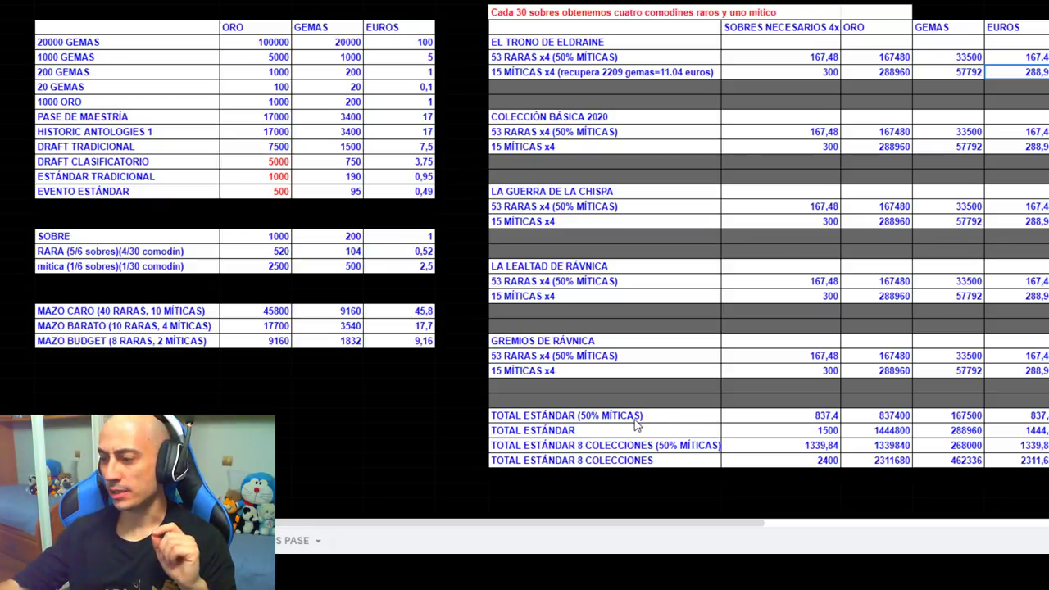
Compare the TOTAL ESTÁNDAR (50% MÍTICAS) and TOTAL ESTÁNDAR rows across boosters, gold, gems and euros.
click(527, 420)
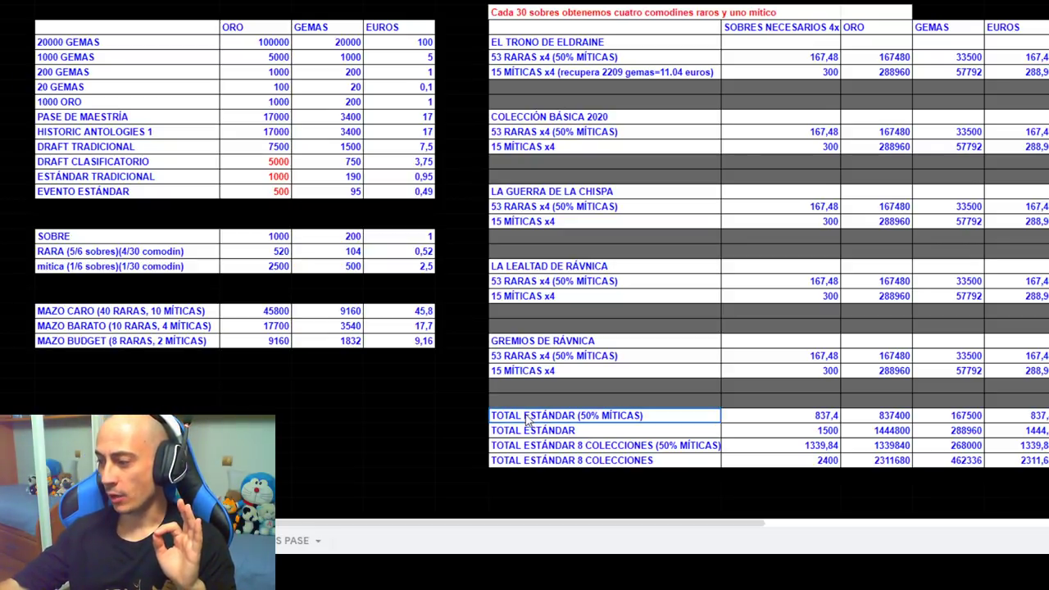
drag(684, 420, 1013, 426)
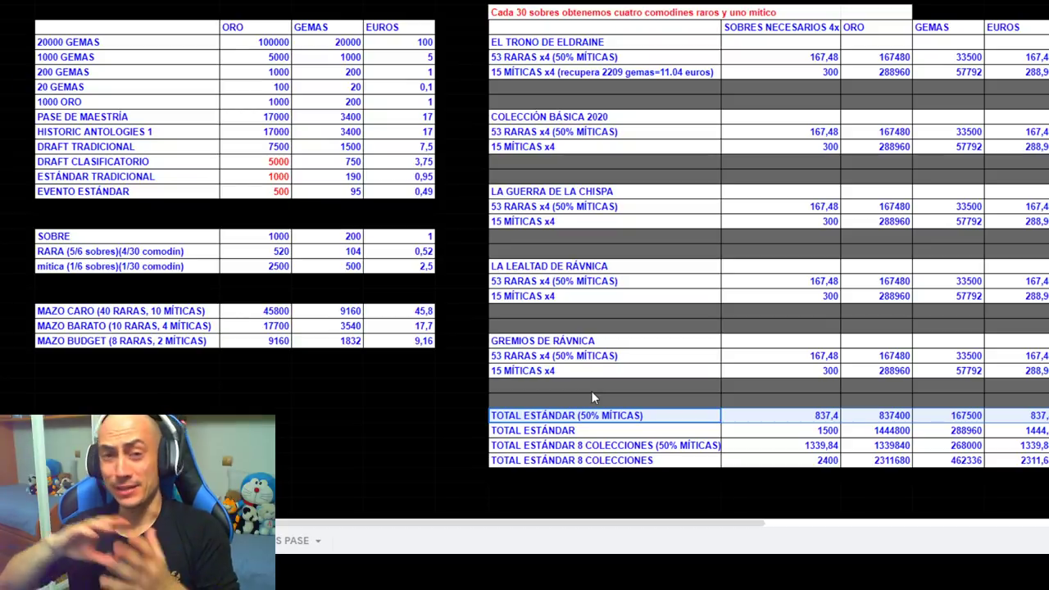
click(1036, 416)
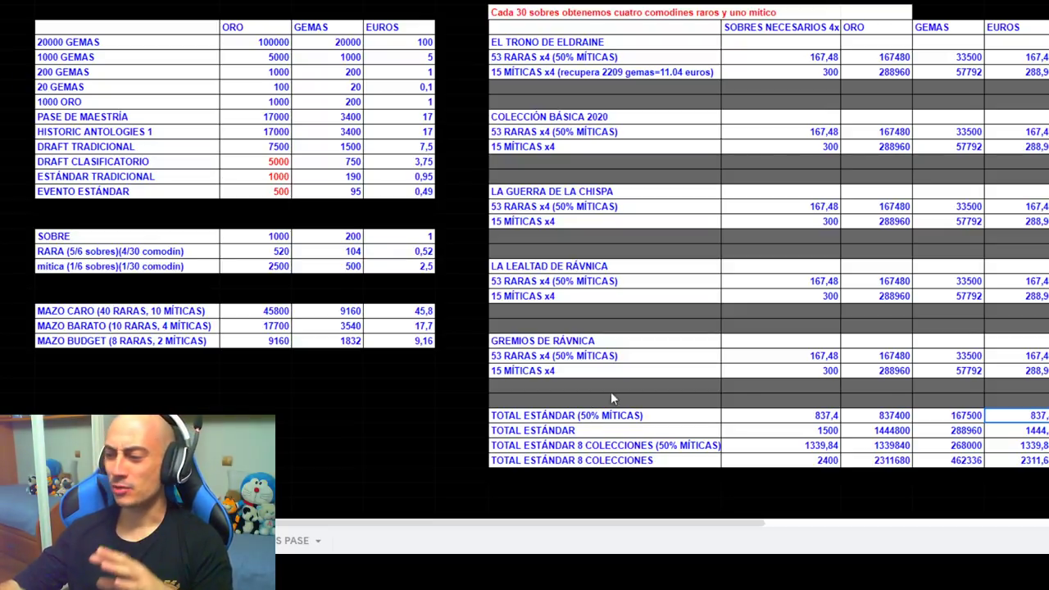
click(587, 420)
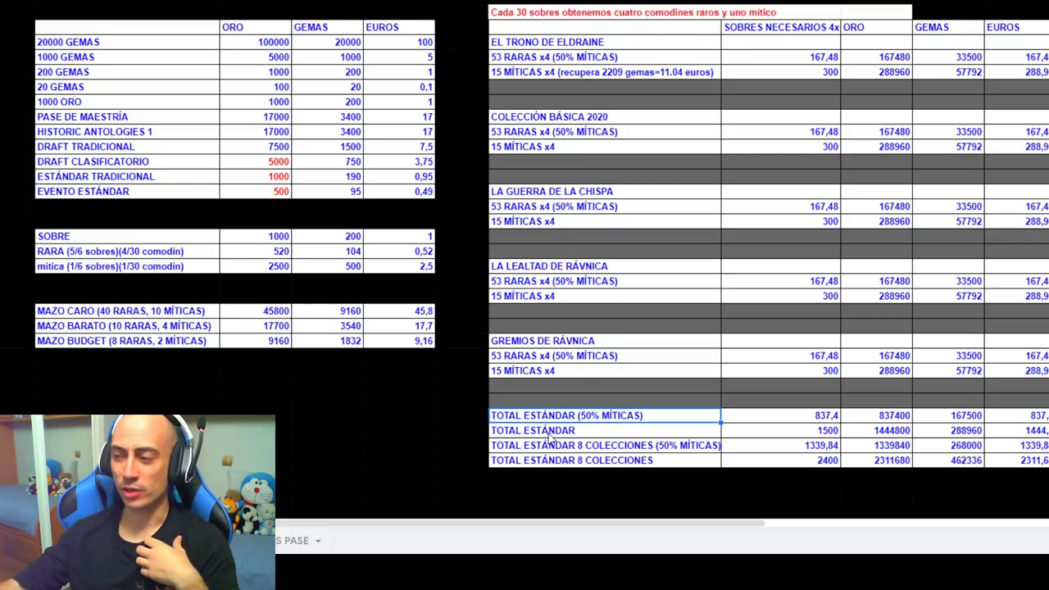
click(552, 434)
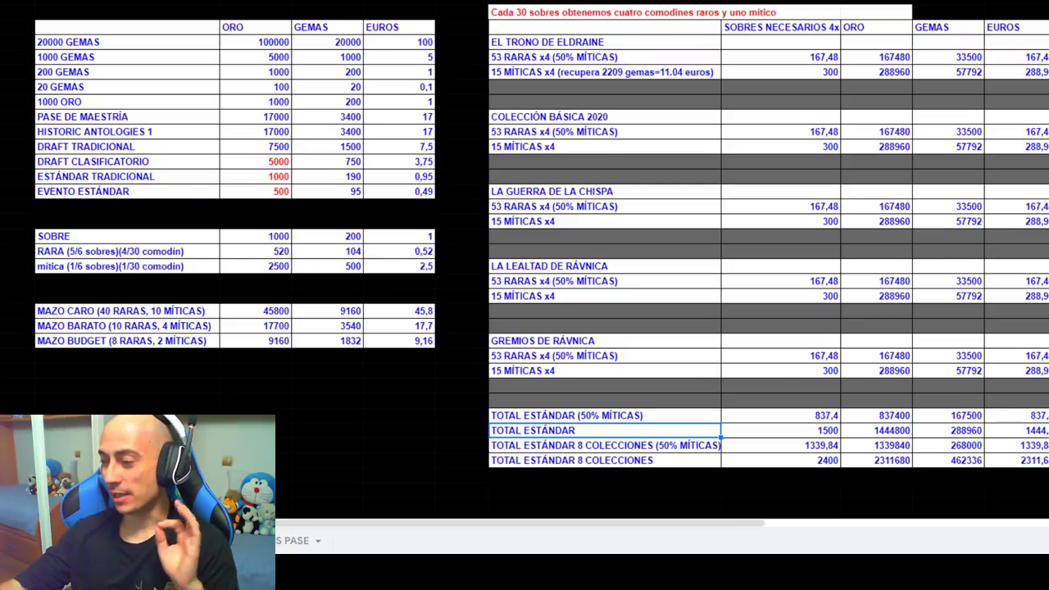
drag(585, 435, 1032, 441)
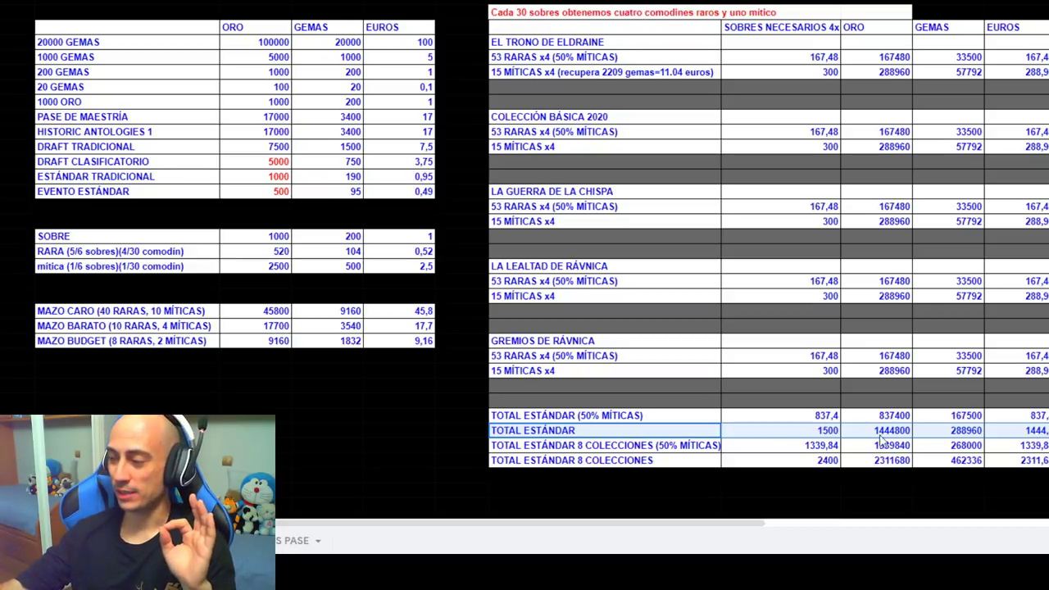
click(1042, 435)
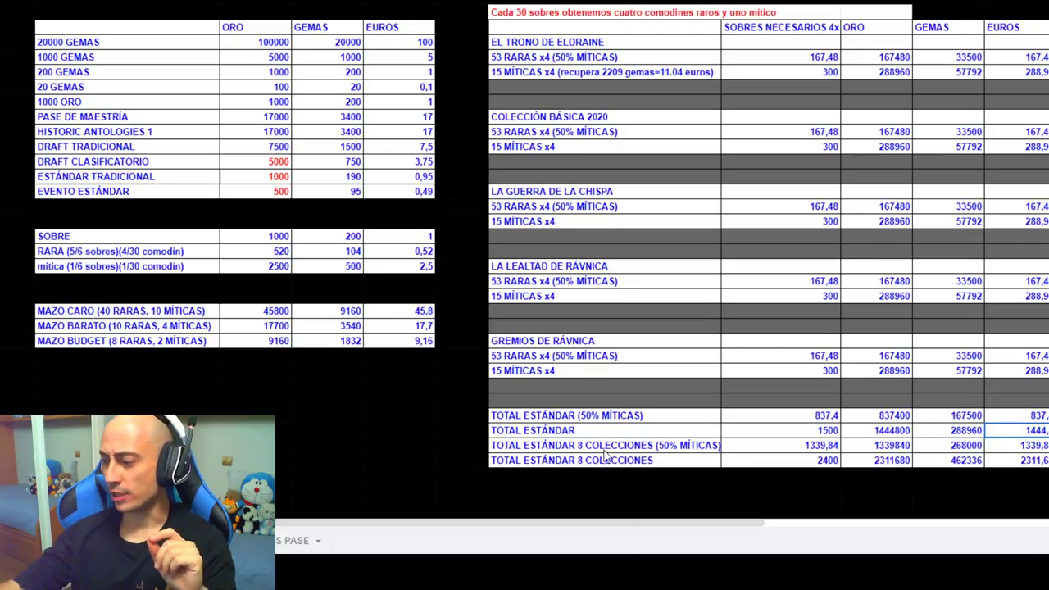
Examine the TOTAL ESTÁNDAR 8 COLECCIONES (50% MÍTICAS) row and compare its euro cost with TOTAL ESTÁNDAR 8 COLECCIONES.
drag(605, 451, 1042, 449)
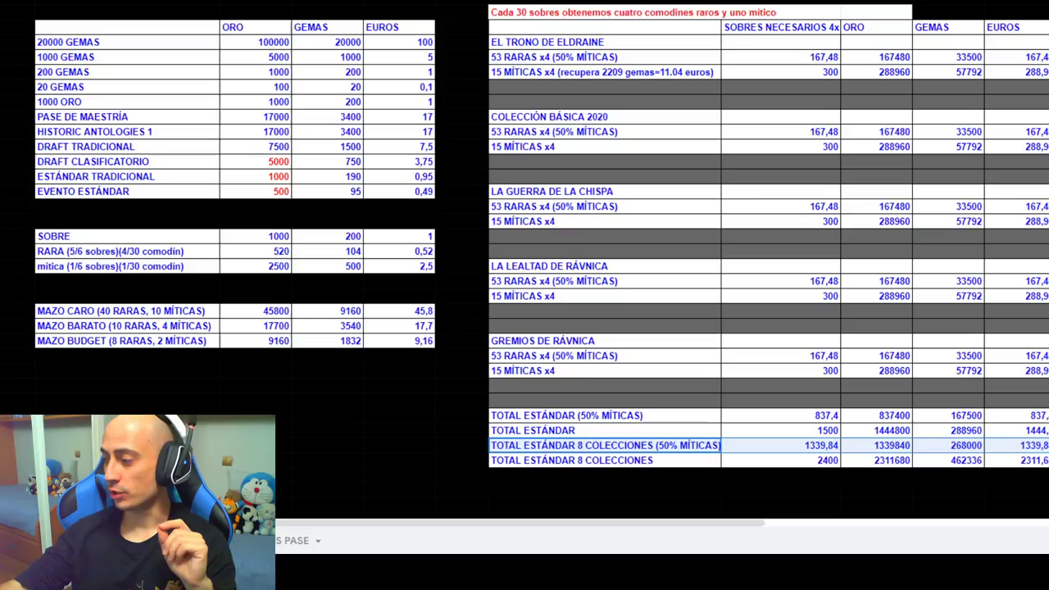
click(1042, 448)
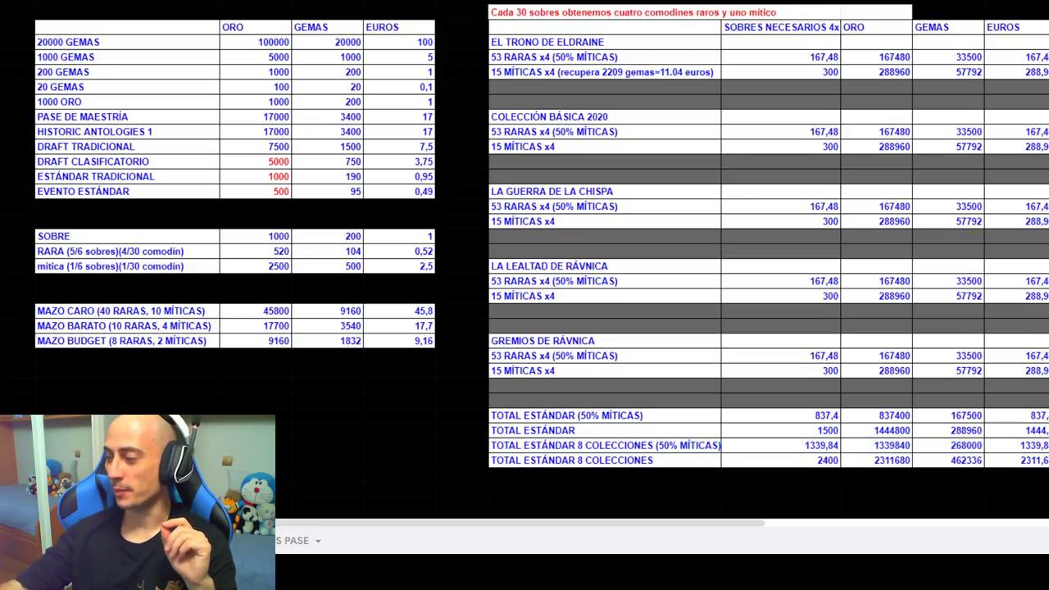
shift+click(1034, 461)
drag(1033, 461, 1041, 451)
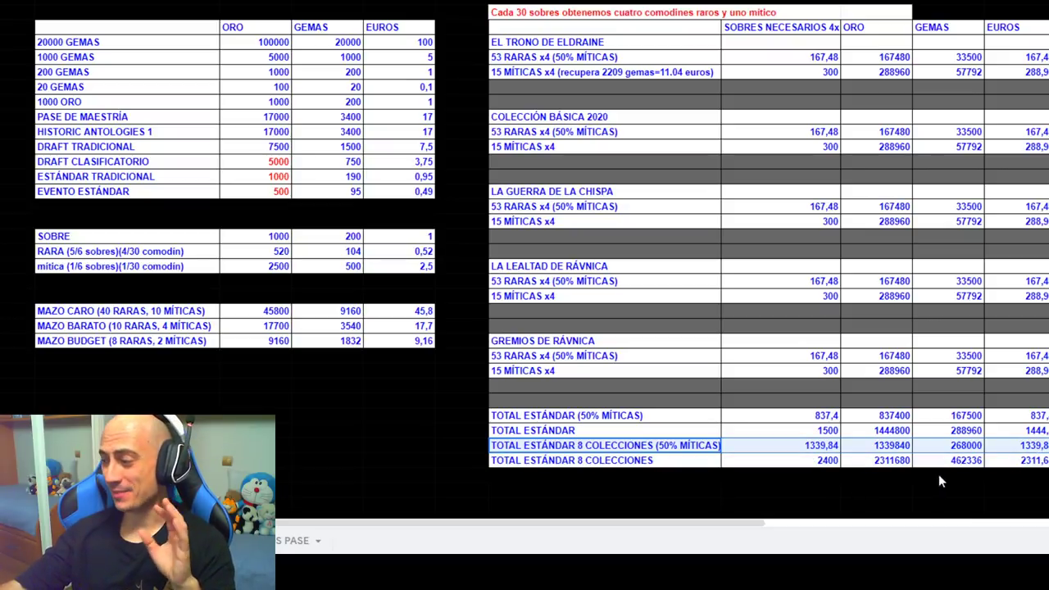
click(1018, 461)
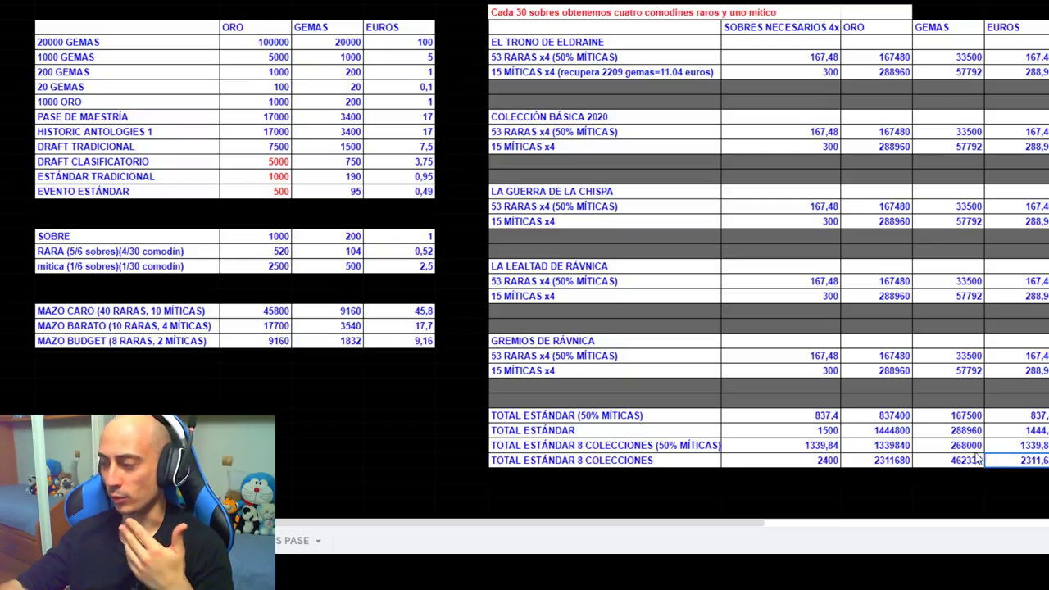
click(1037, 447)
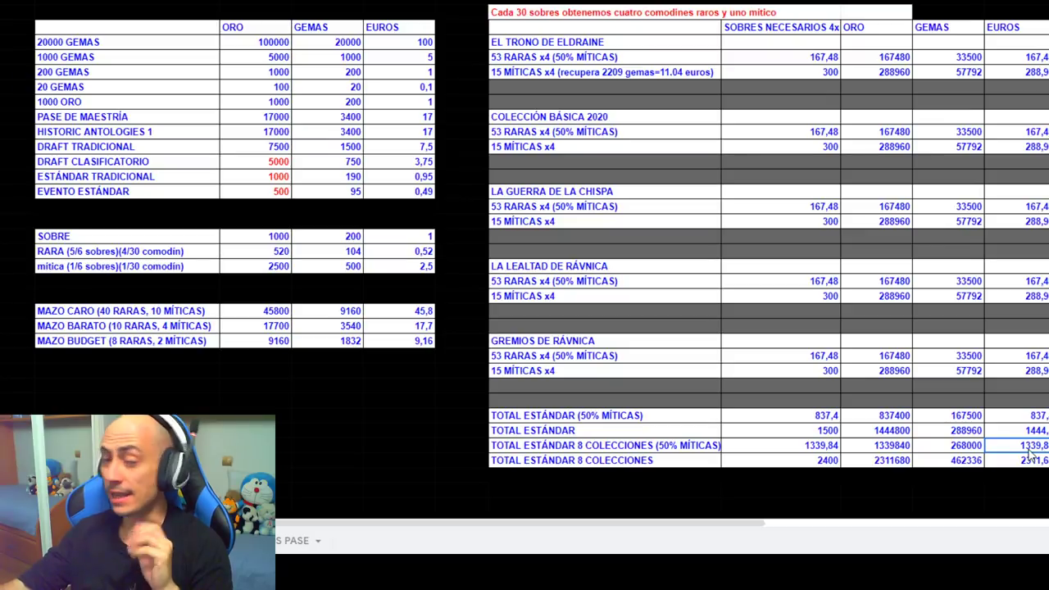
Compare the euro costs of the TOTAL ESTÁNDAR rows with those of both TOTAL ESTÁNDAR 8 COLECCIONES rows.
click(1032, 433)
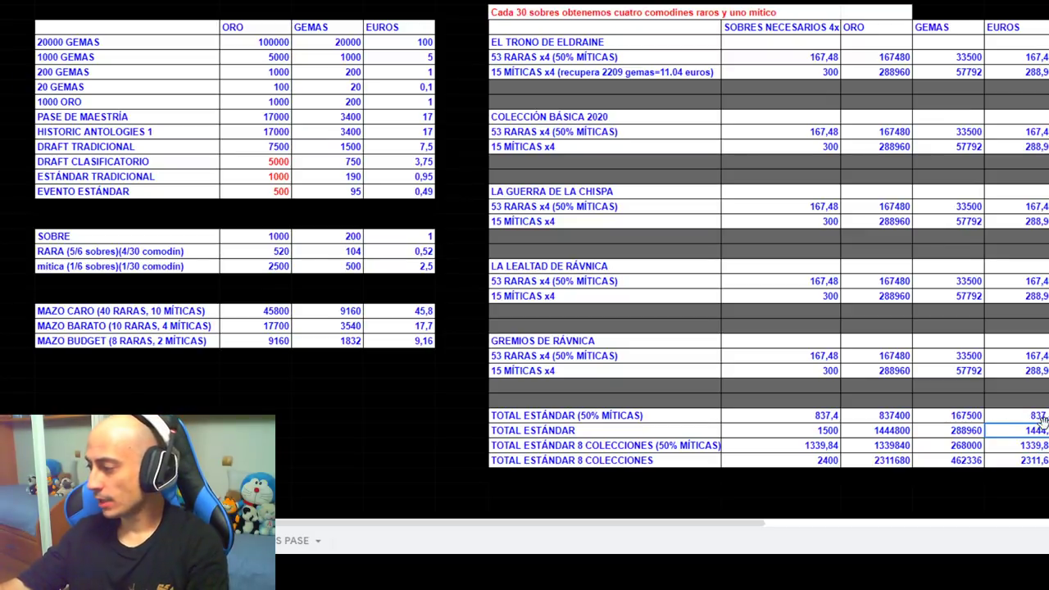
click(1043, 416)
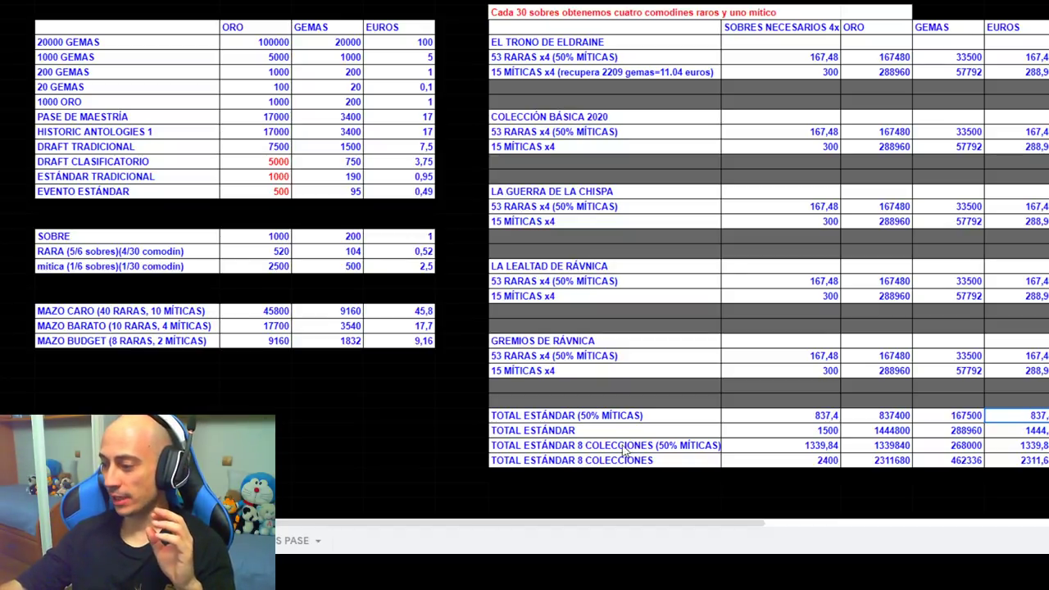
drag(624, 449, 1036, 468)
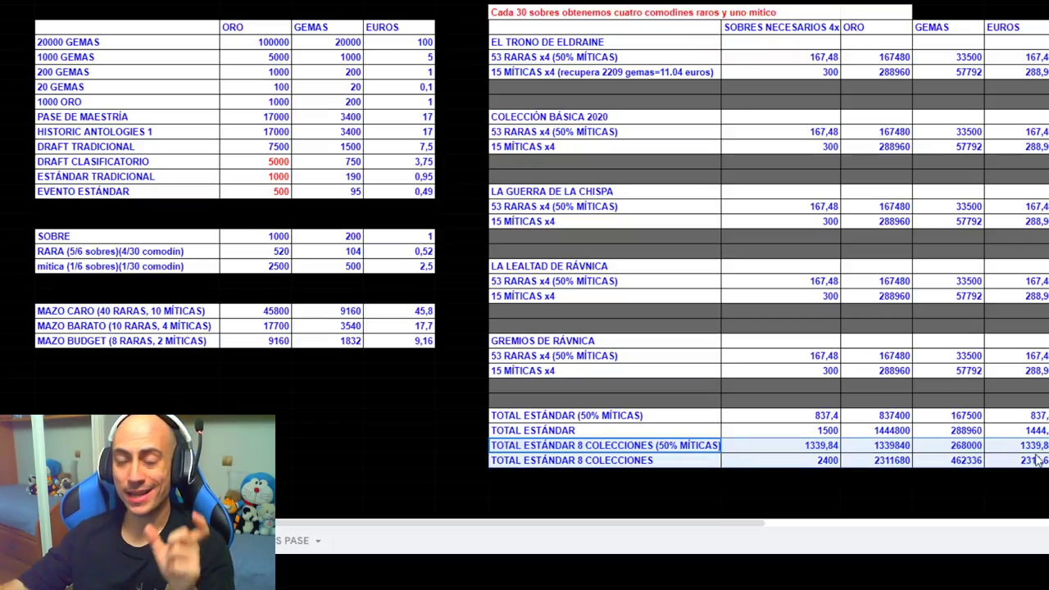
click(554, 463)
click(1025, 464)
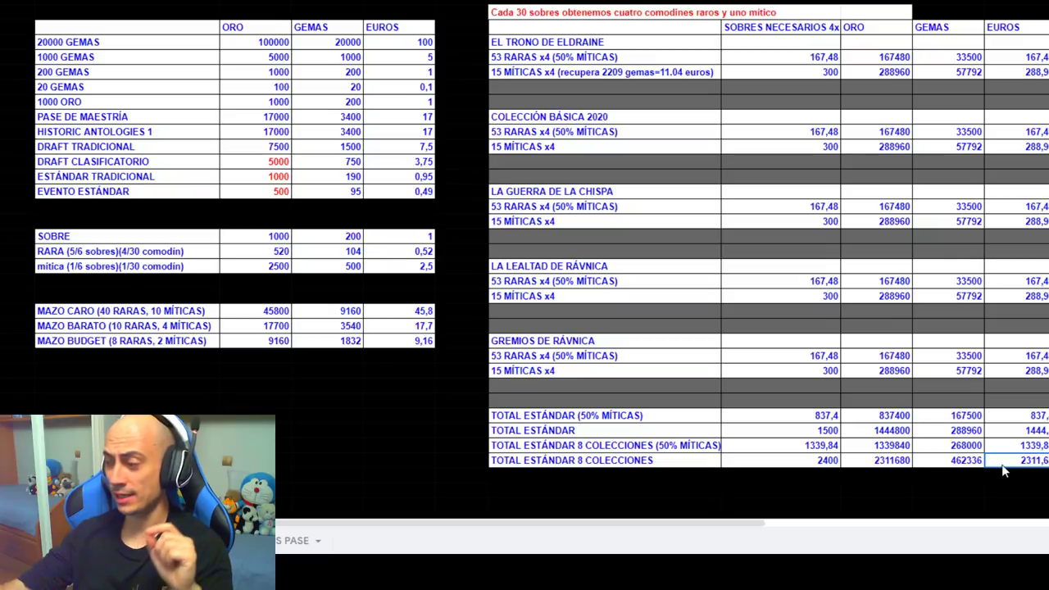
click(1027, 449)
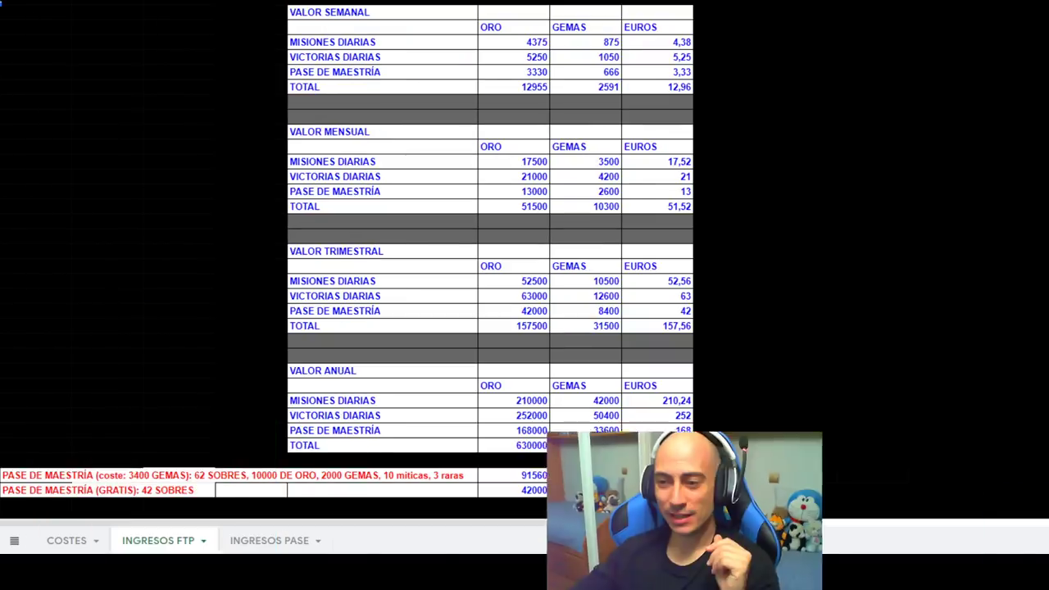
click(969, 255)
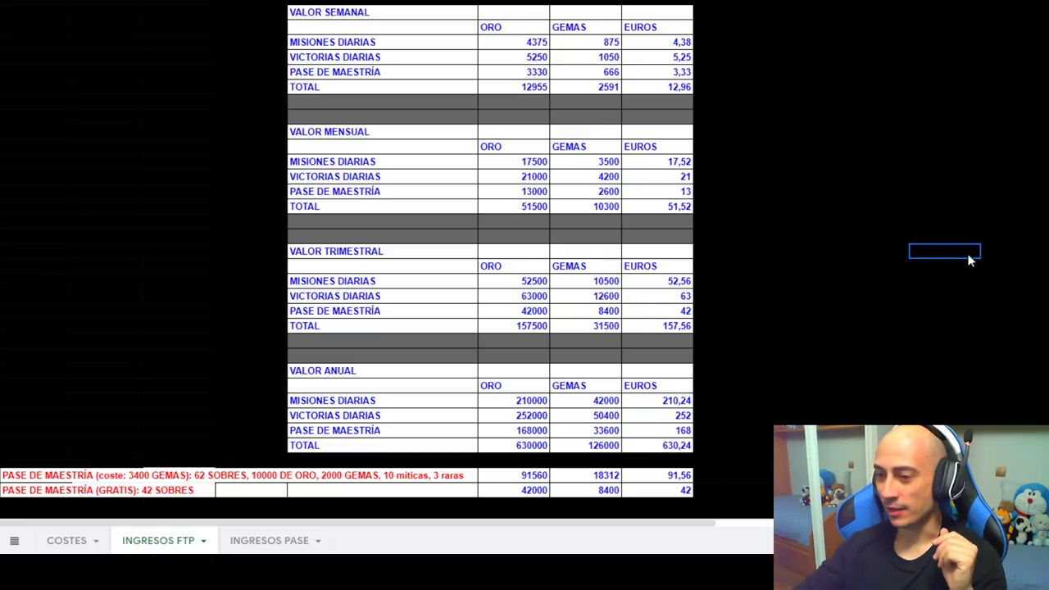
click(7, 3)
click(67, 478)
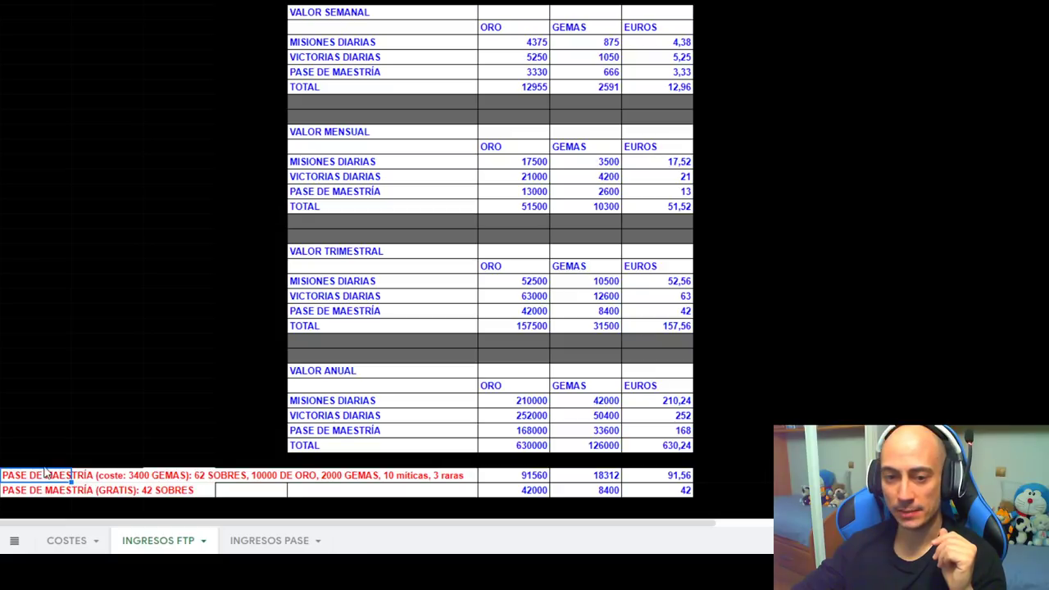
click(49, 447)
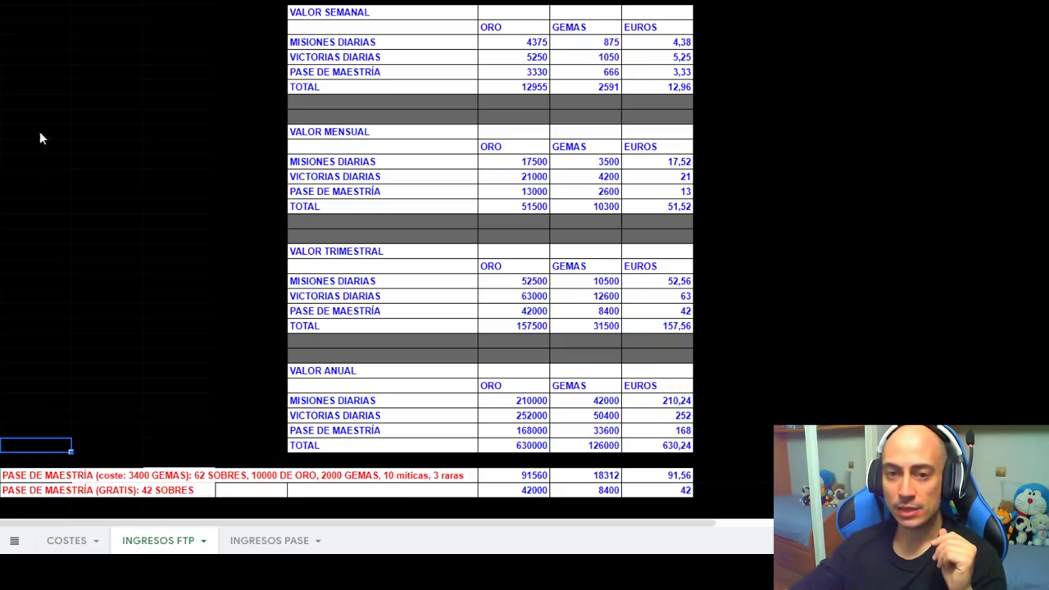
click(22, 16)
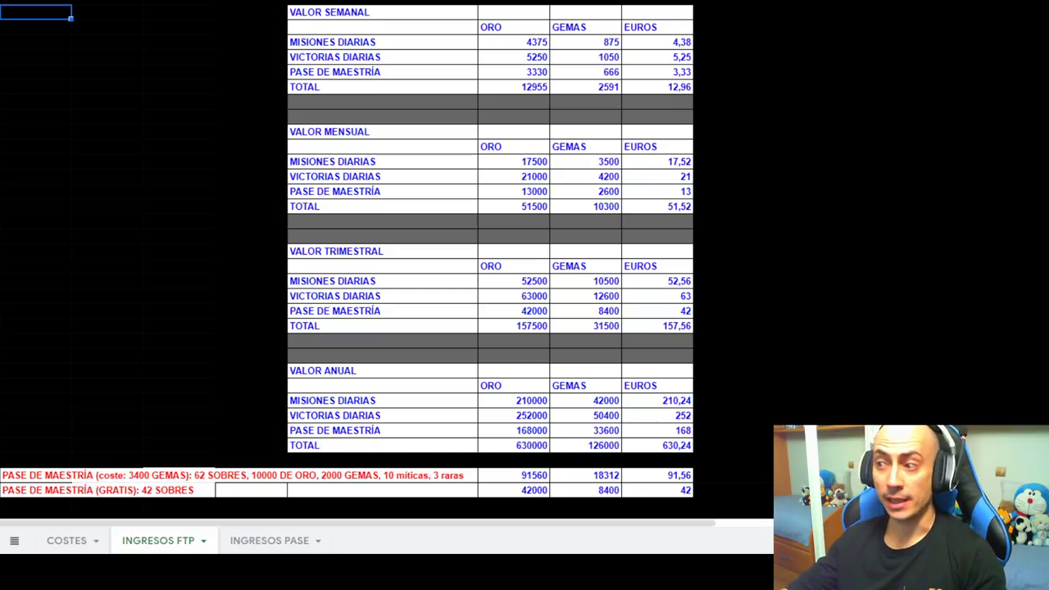
click(0, 4)
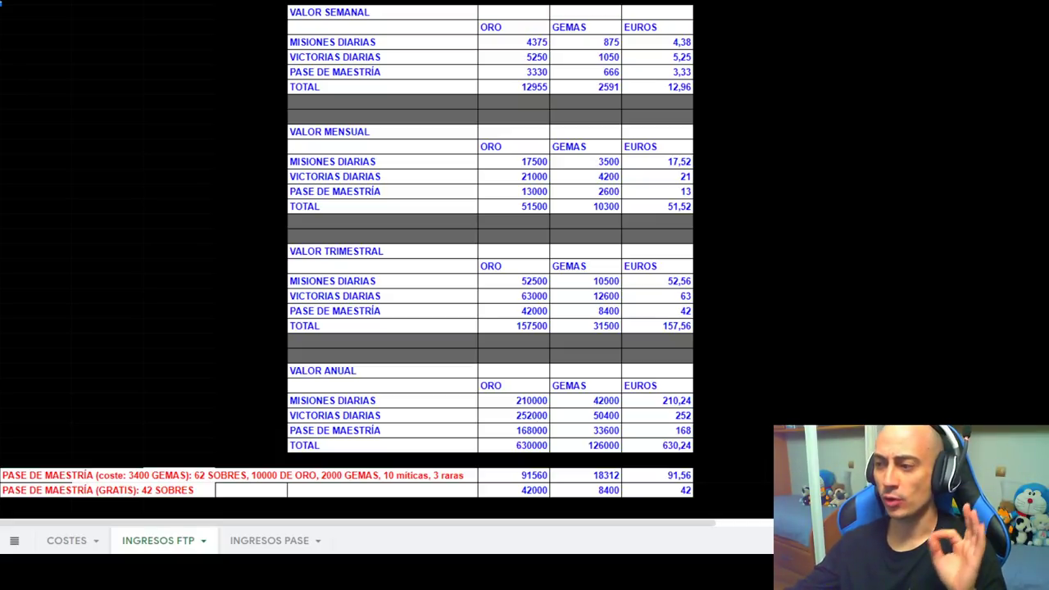
Look over the INGRESOS FTP income blocks from VALOR SEMANAL through VALOR MENSUAL and VALOR TRIMESTRAL to VALOR ANUAL.
click(298, 16)
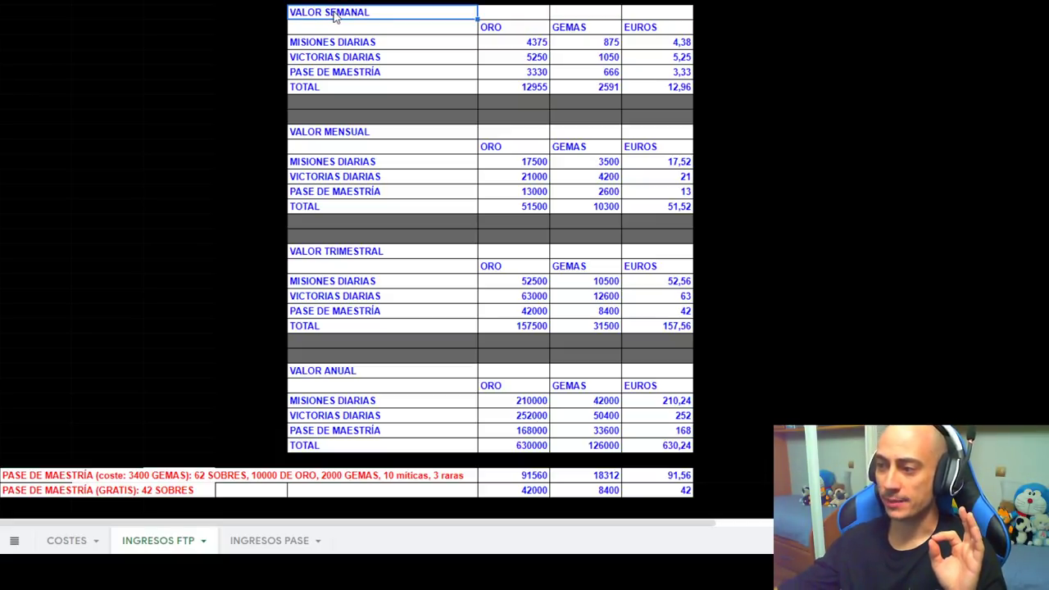
click(341, 121)
click(354, 252)
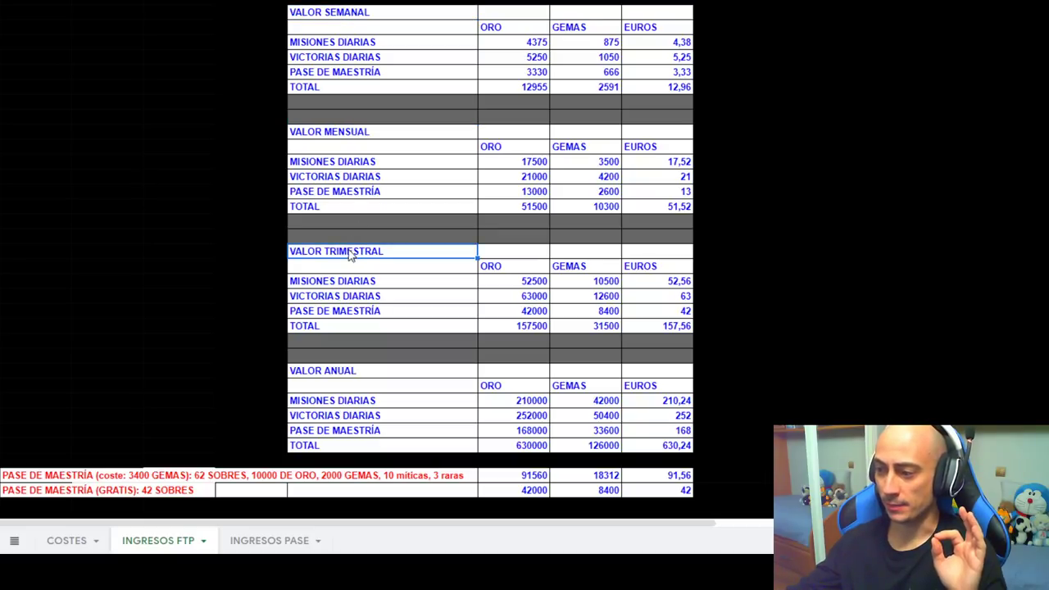
click(340, 367)
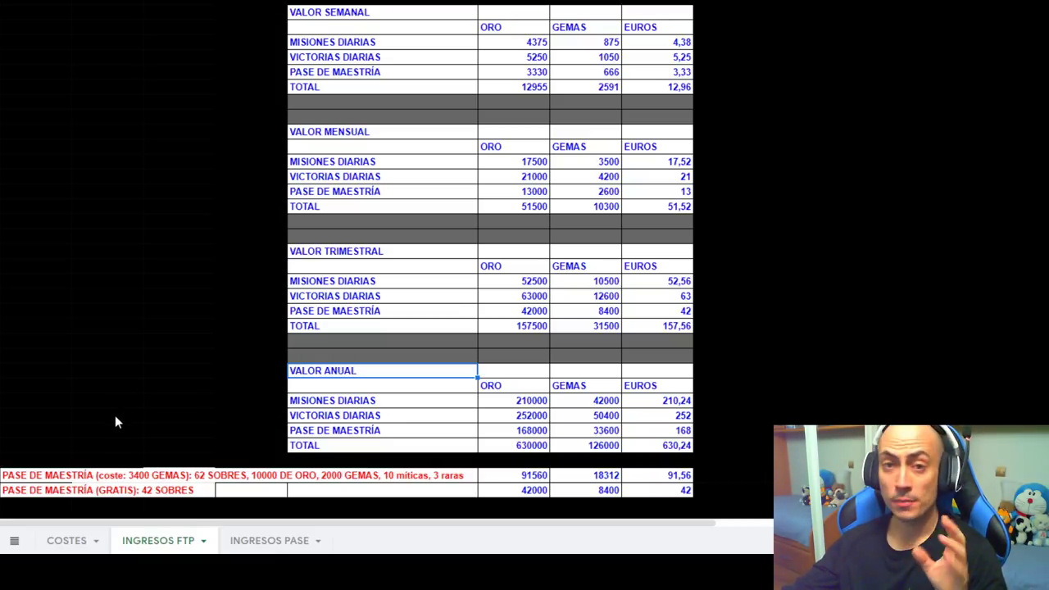
Read the descriptions of the paid PASE DE MAESTRÍA row and the PASE DE MAESTRÍA (GRATIS) row.
click(57, 477)
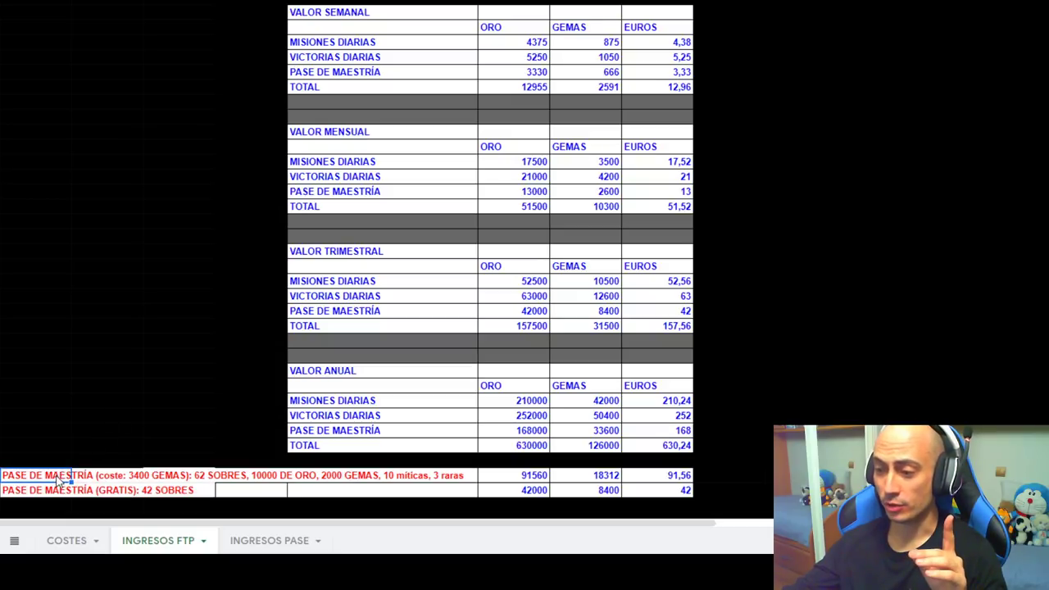
drag(59, 482, 474, 483)
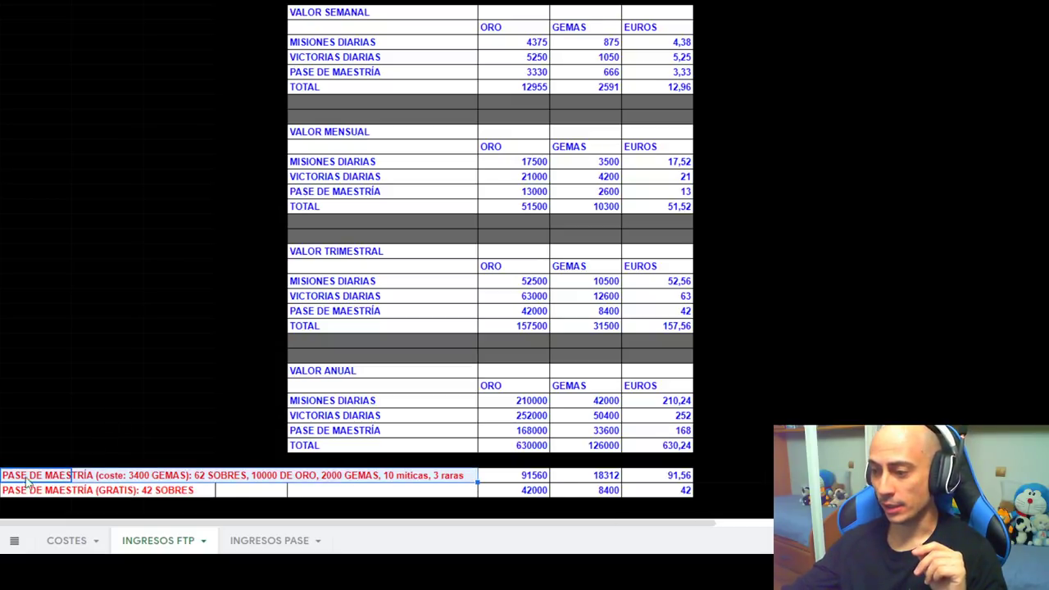
click(49, 490)
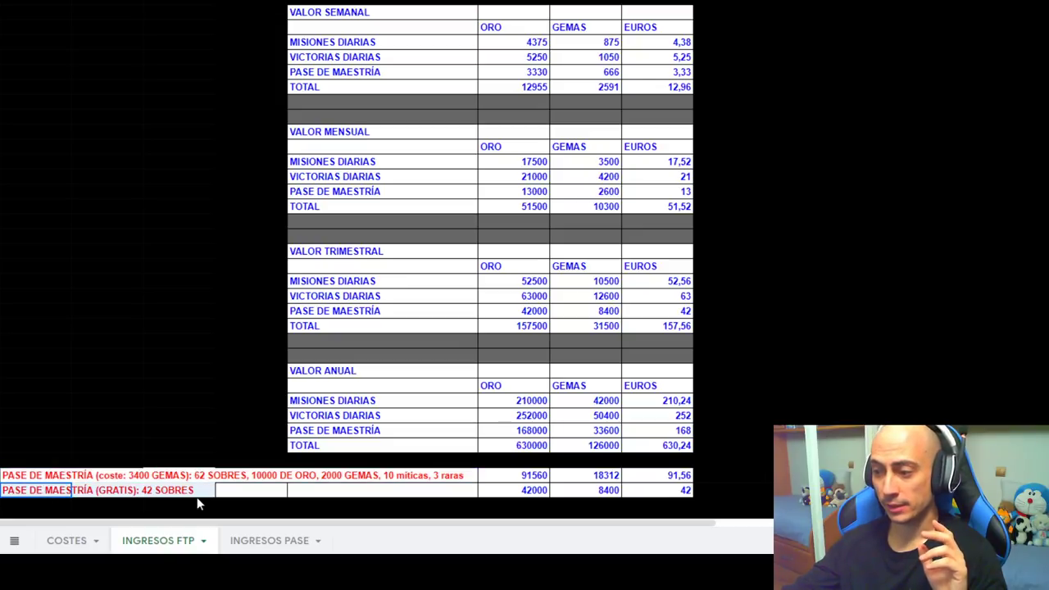
click(106, 490)
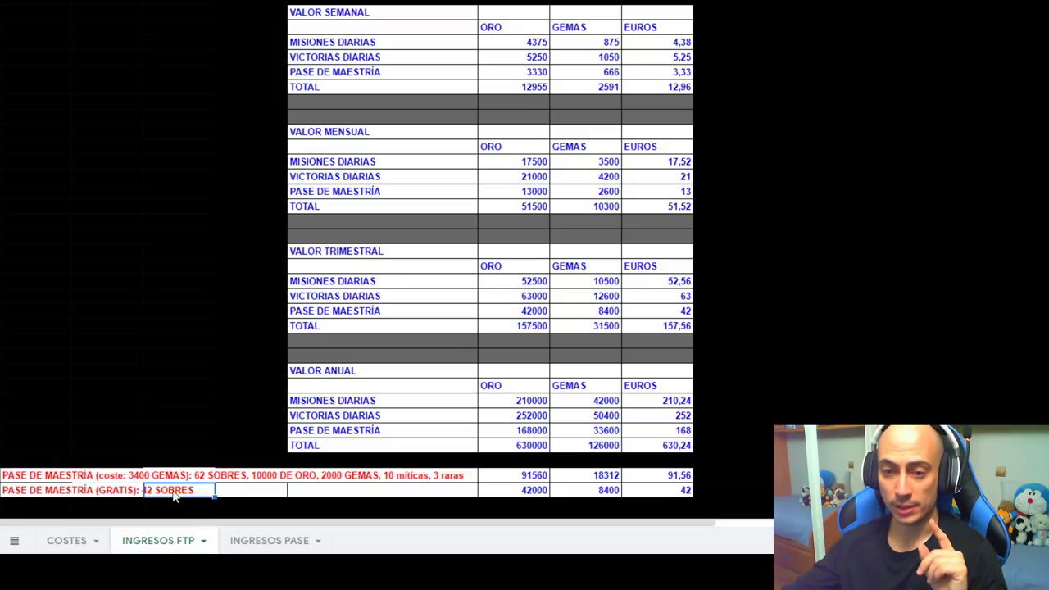
click(22, 491)
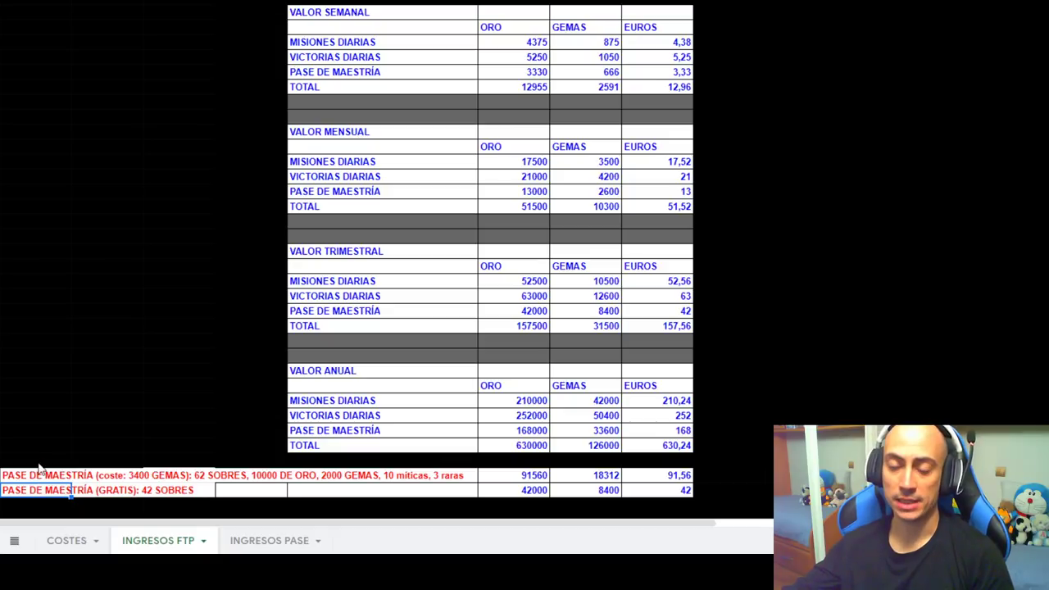
Examine the full list of rewards in the paid PASE DE MAESTRÍA row, from boosters to mythics and rares.
click(40, 476)
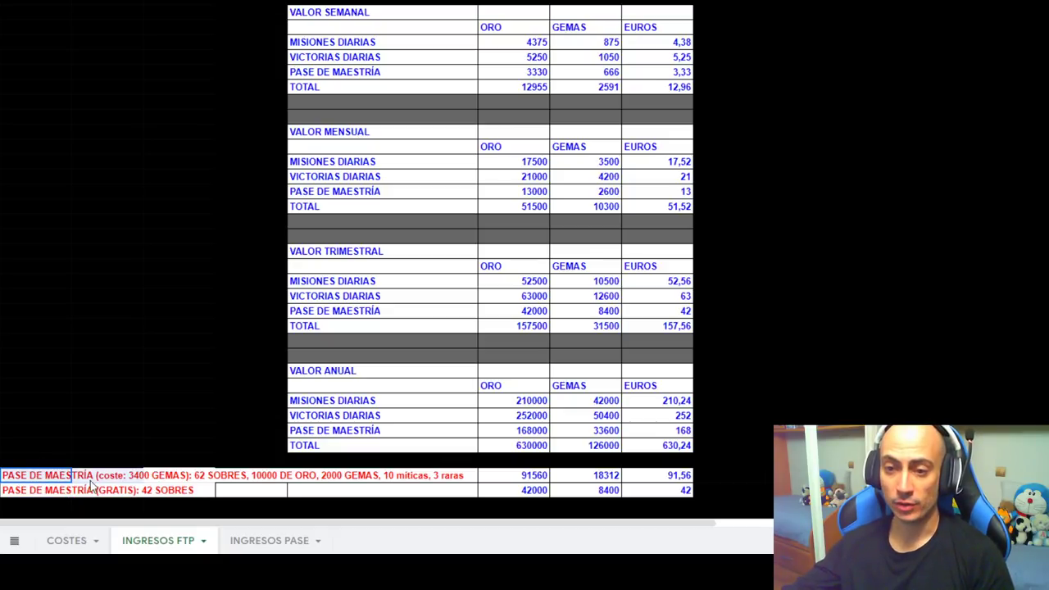
shift+click(286, 482)
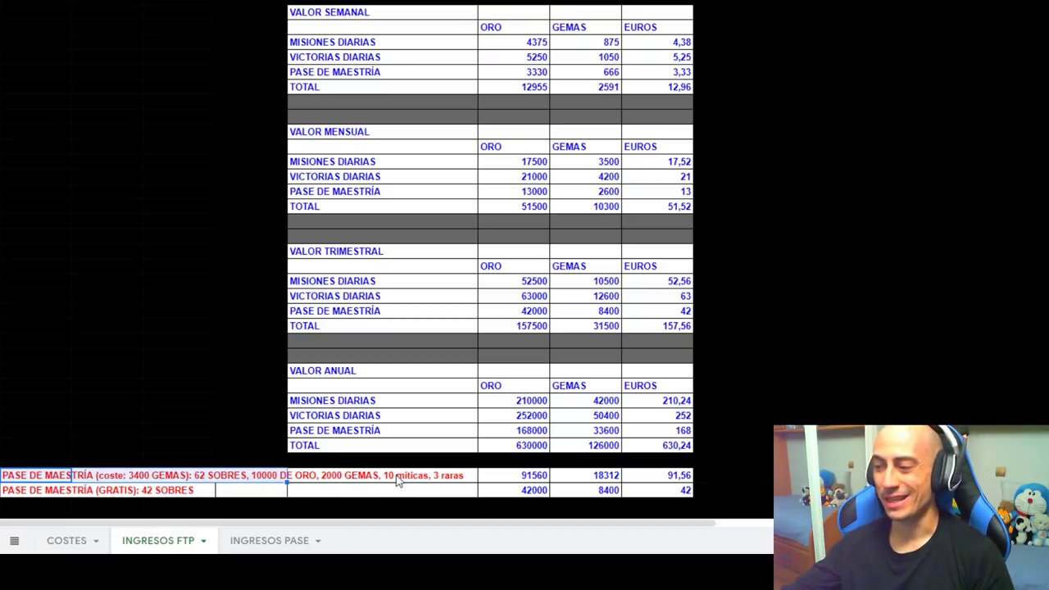
click(425, 480)
drag(425, 483, 52, 486)
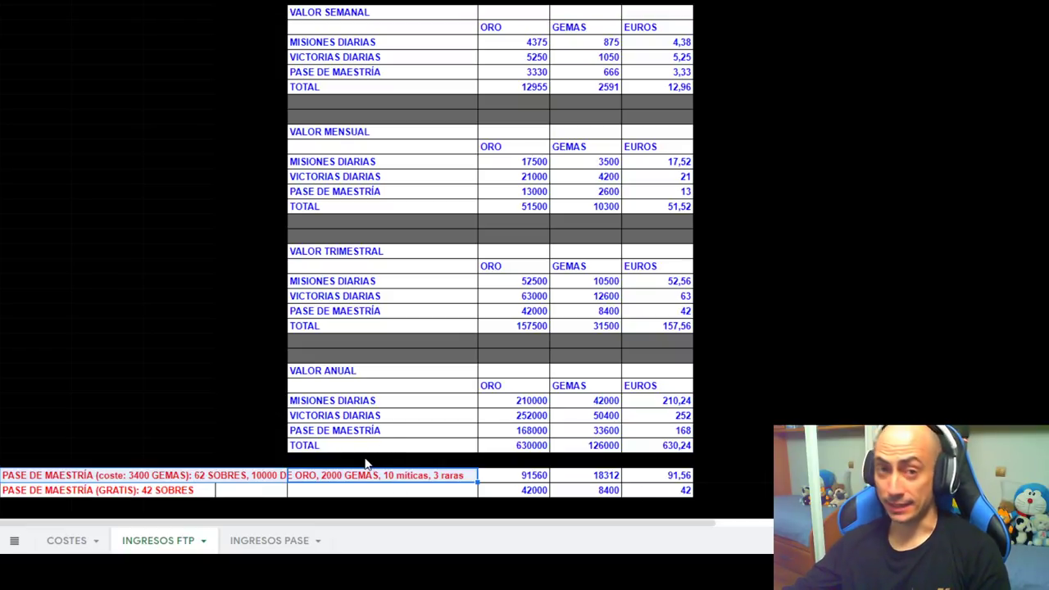
Examine the PASE DE MAESTRÍA (GRATIS) row from its boosters through to its euro value.
drag(76, 479, 147, 493)
click(148, 492)
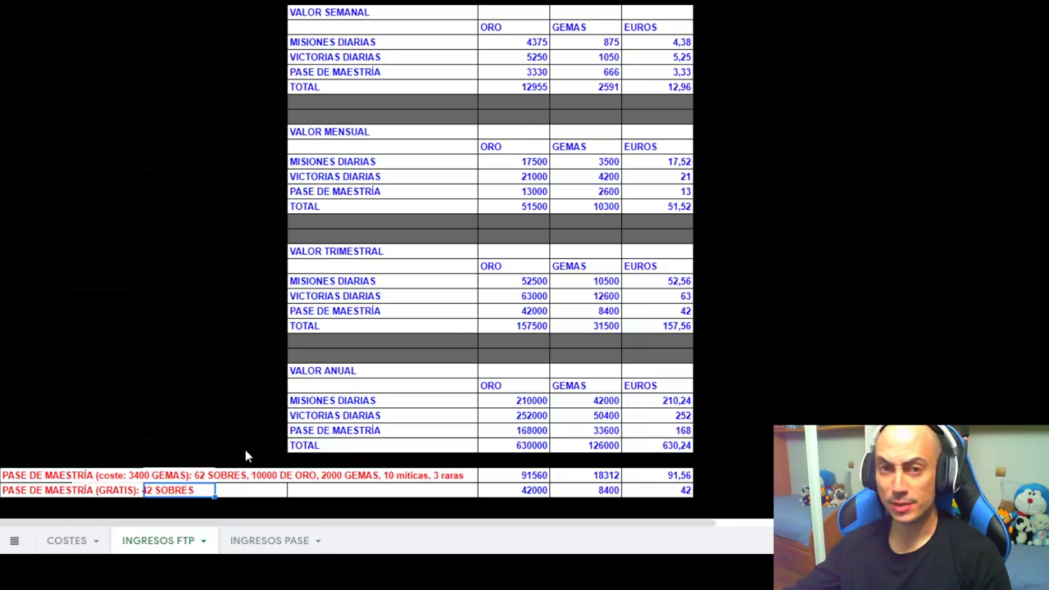
key(Left)
key(Left)
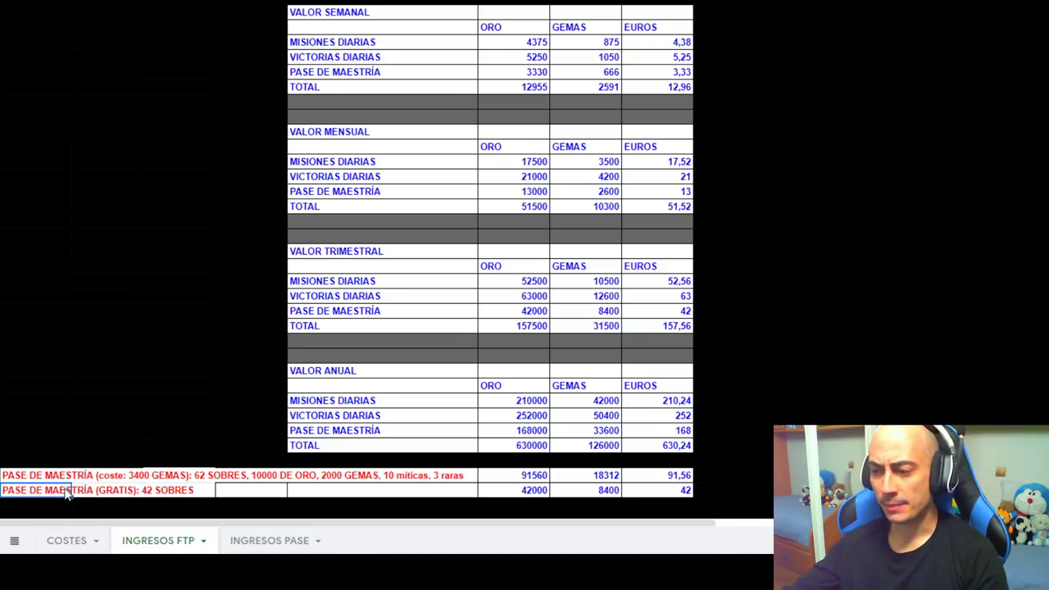
click(657, 494)
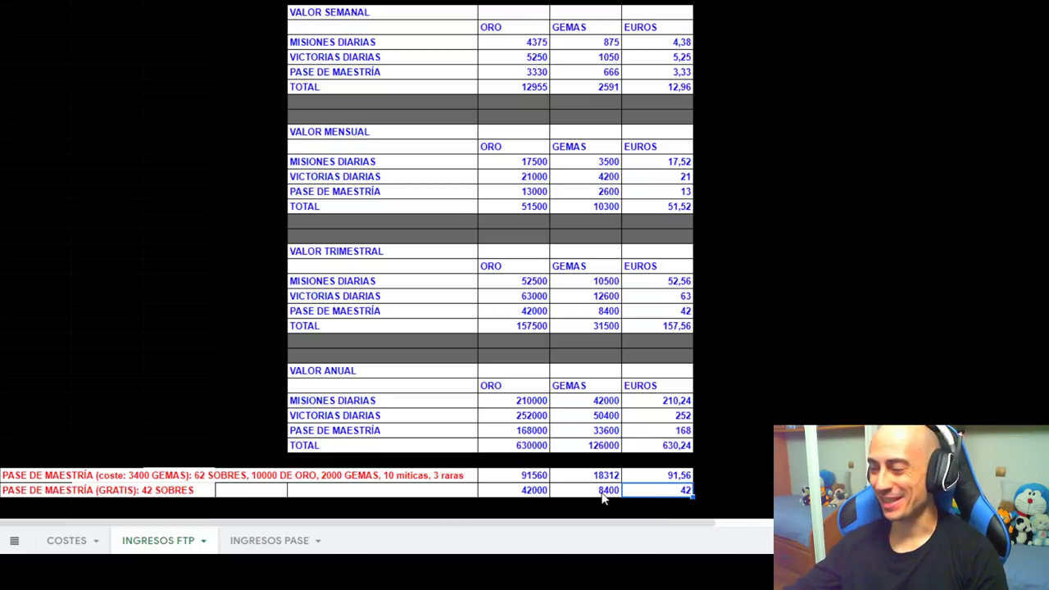
Review the paid PASE DE MAESTRÍA row's gem cost and rewards, and compare its euro value with the free pass.
click(67, 478)
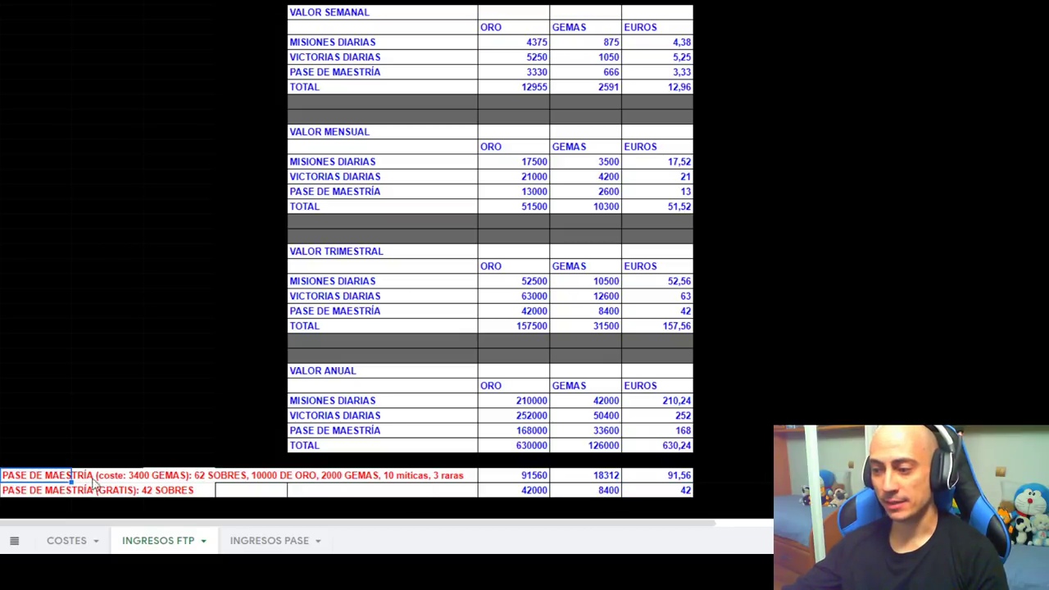
click(167, 478)
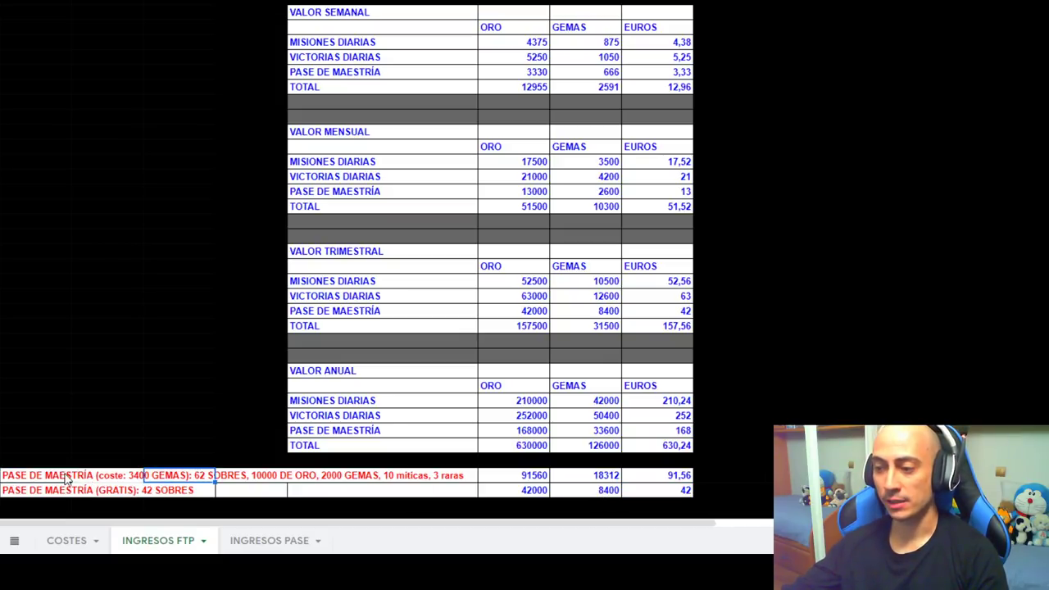
drag(68, 480, 209, 487)
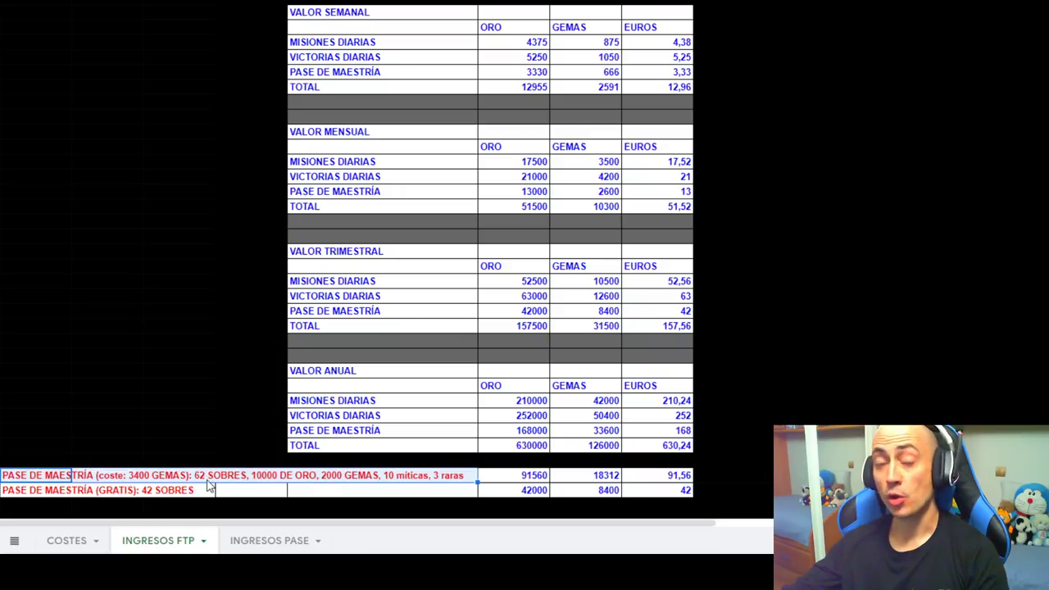
click(659, 479)
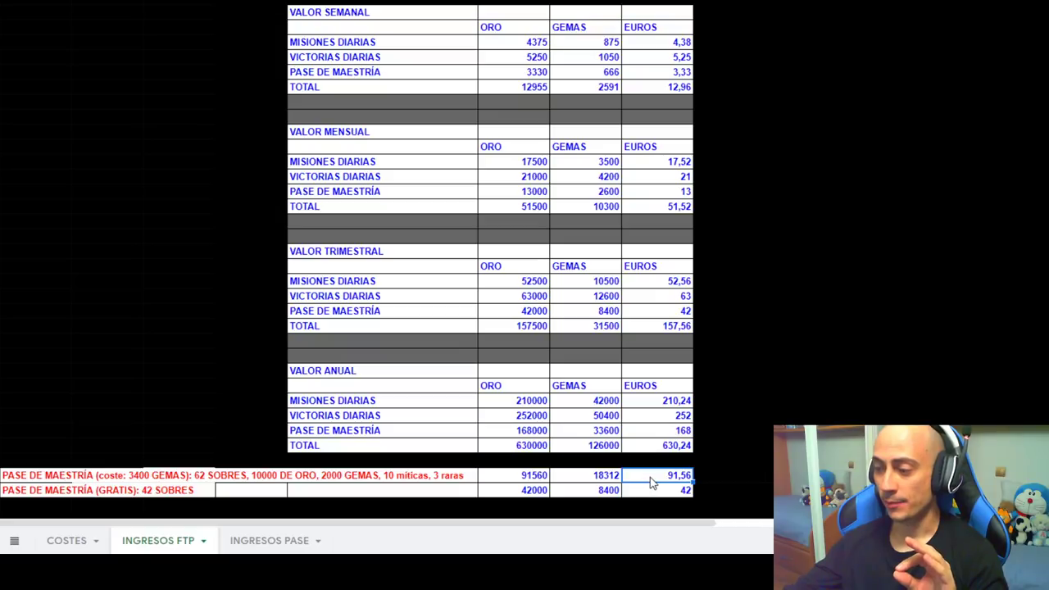
click(665, 491)
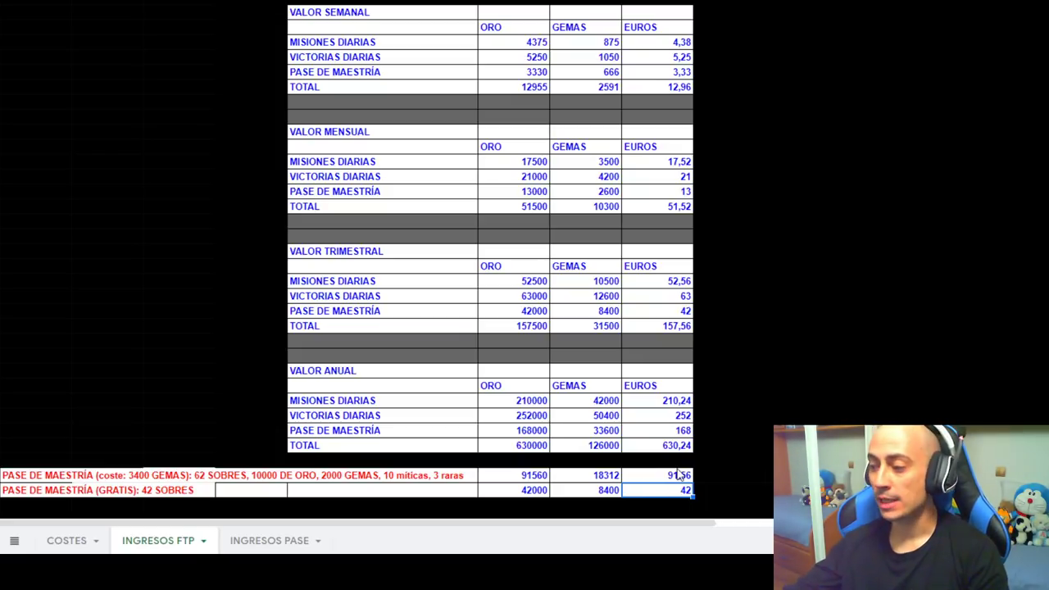
click(666, 480)
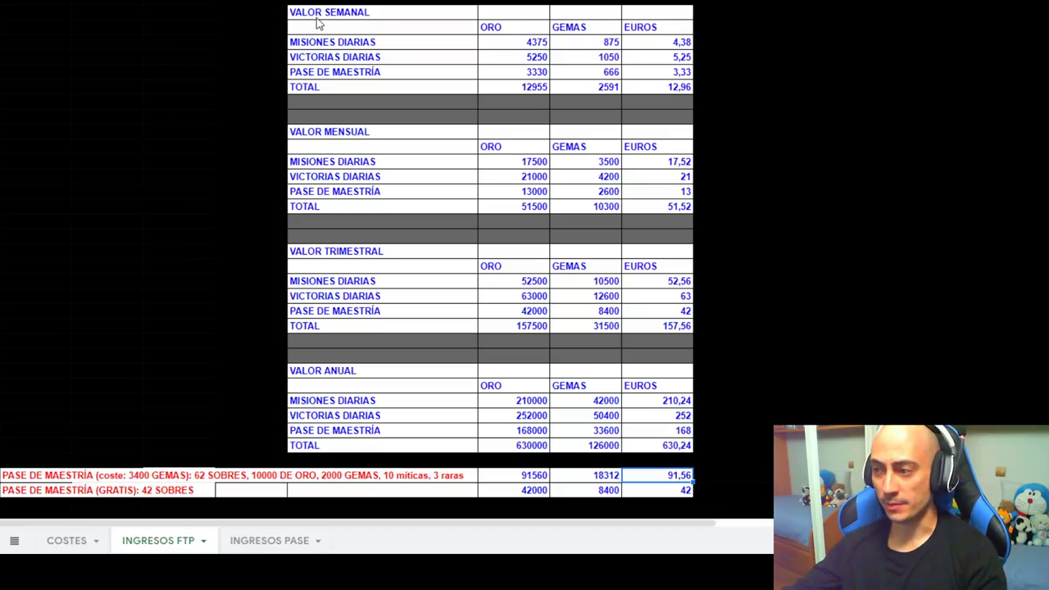
Examine the VALOR SEMANAL block, checking the gold and euro values of its MISIONES DIARIAS row.
drag(324, 13, 670, 88)
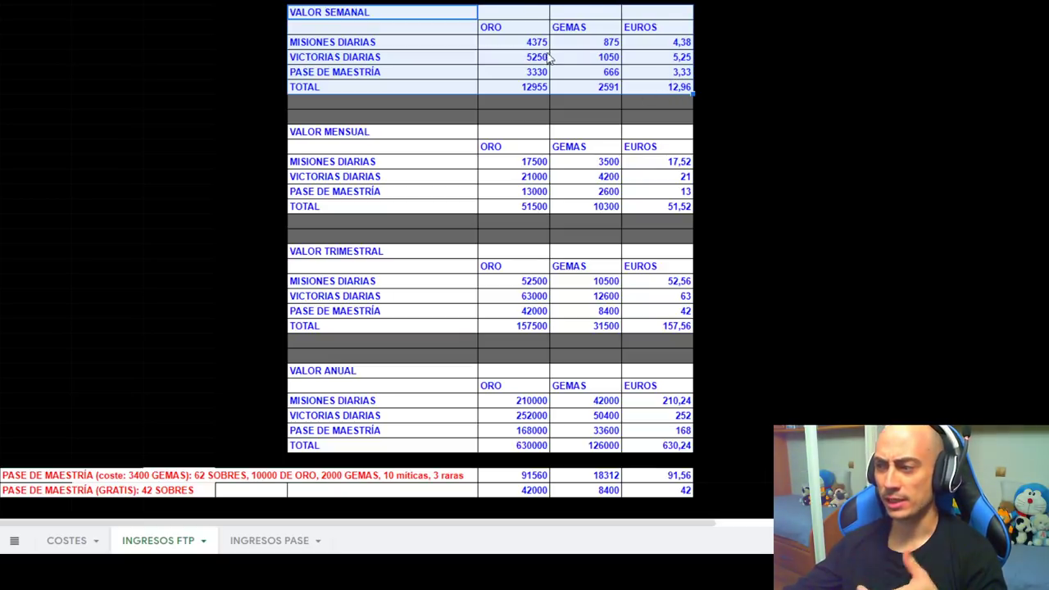
click(363, 43)
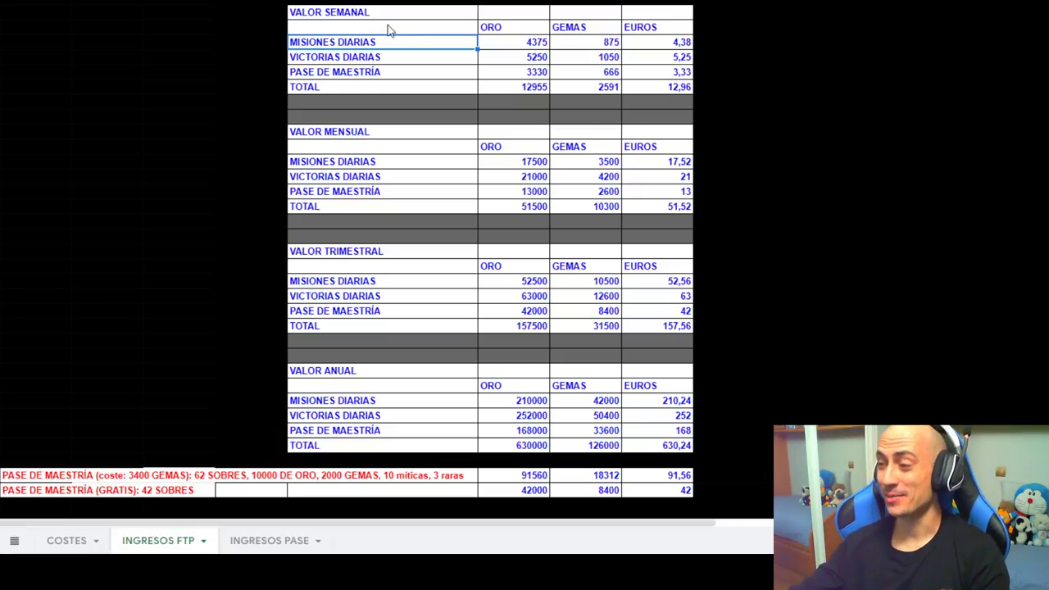
click(691, 44)
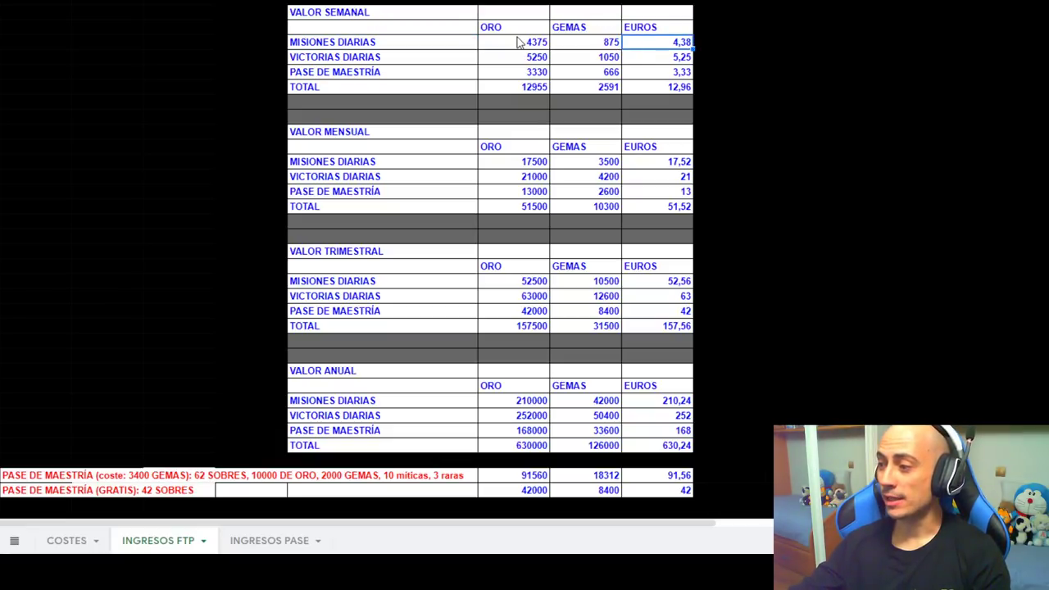
click(525, 48)
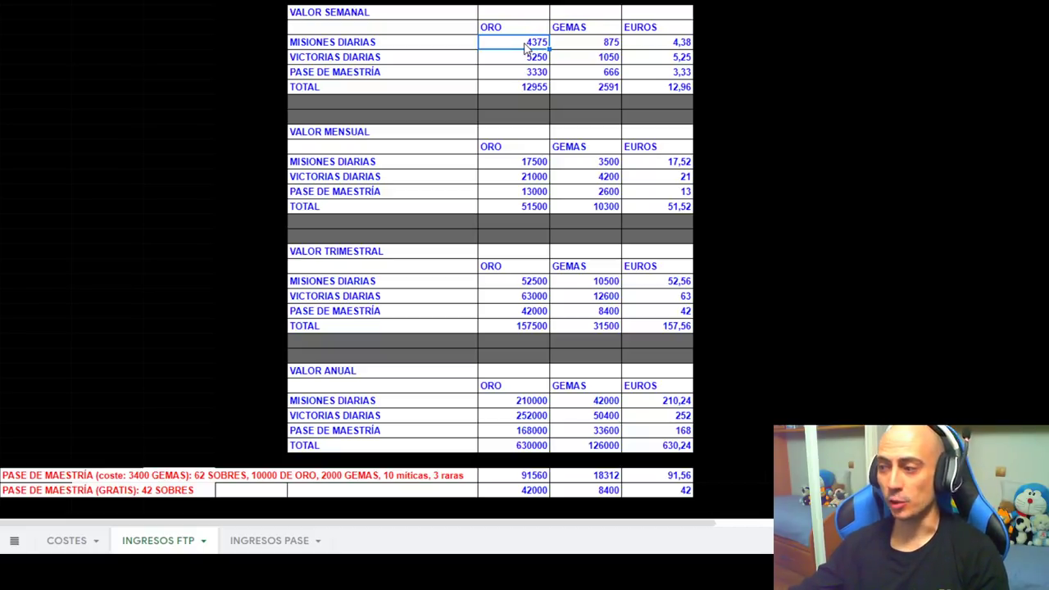
click(653, 49)
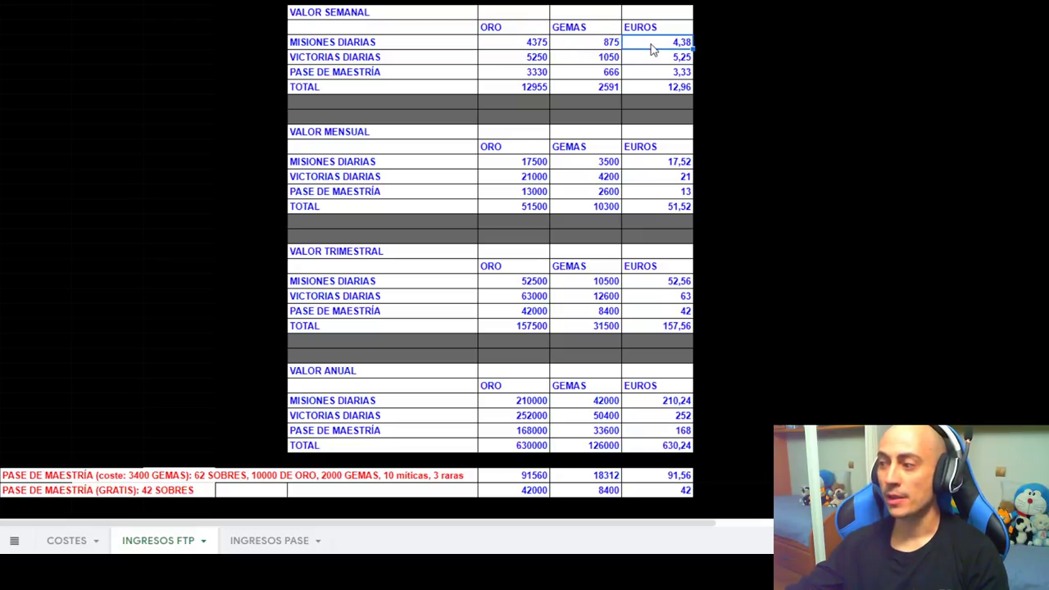
Review the MISIONES DIARIAS rows in the weekly, monthly, quarterly and annual blocks, checking mainly their gold values.
click(584, 48)
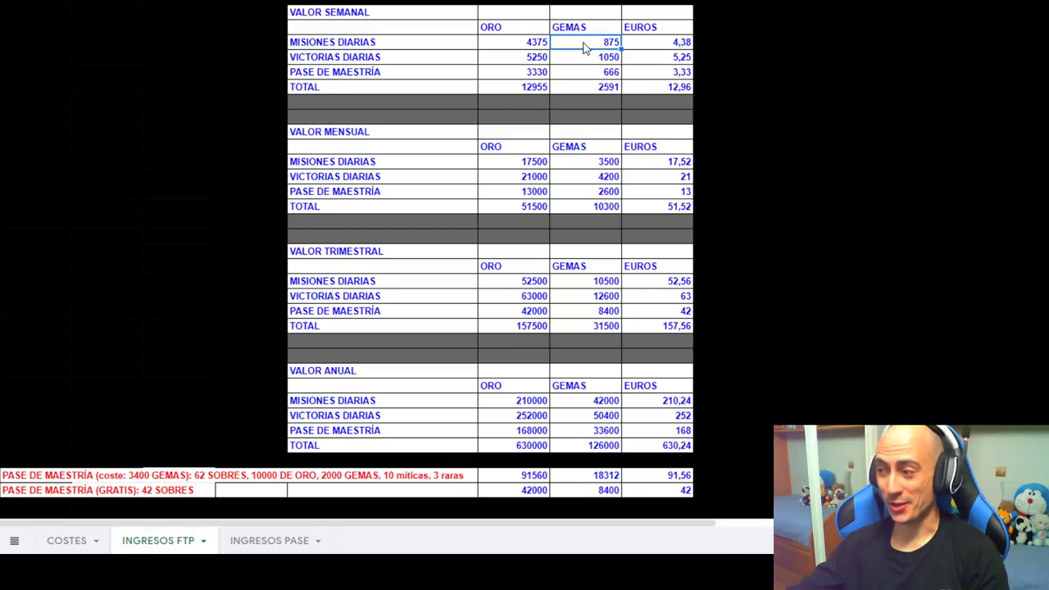
click(353, 49)
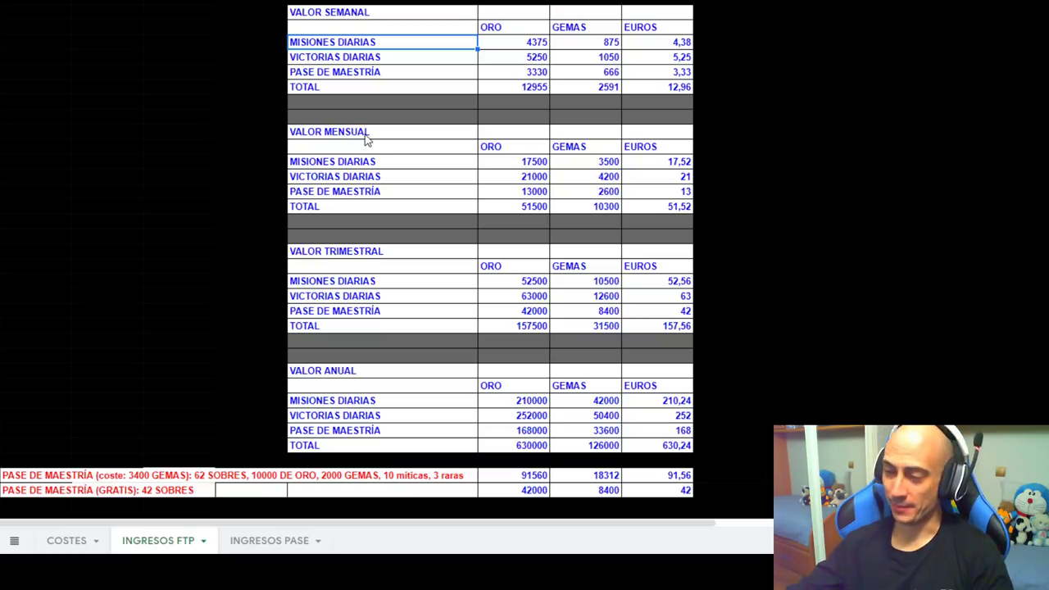
click(367, 162)
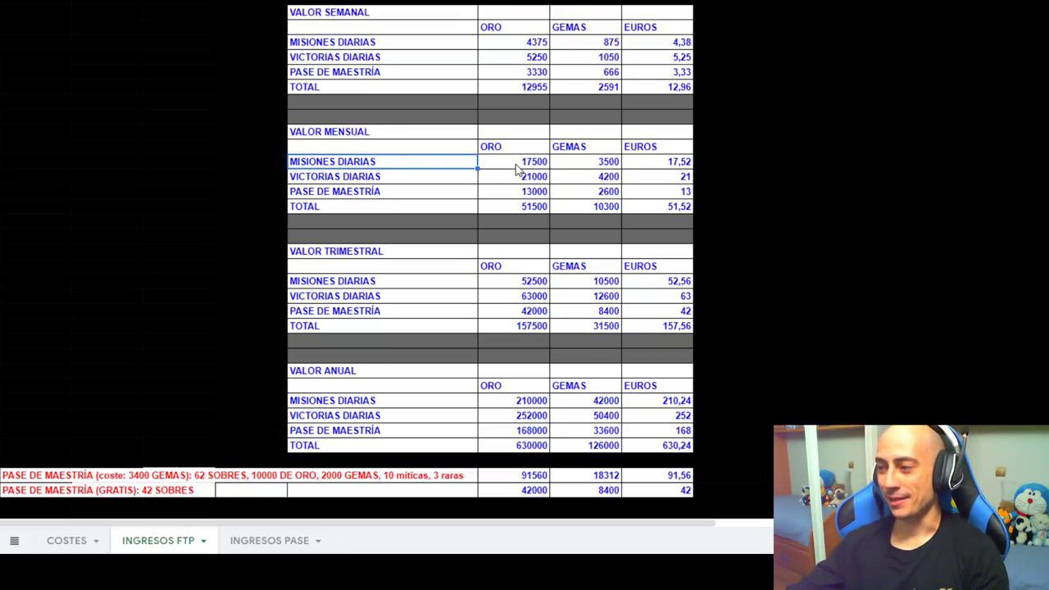
click(349, 136)
click(354, 171)
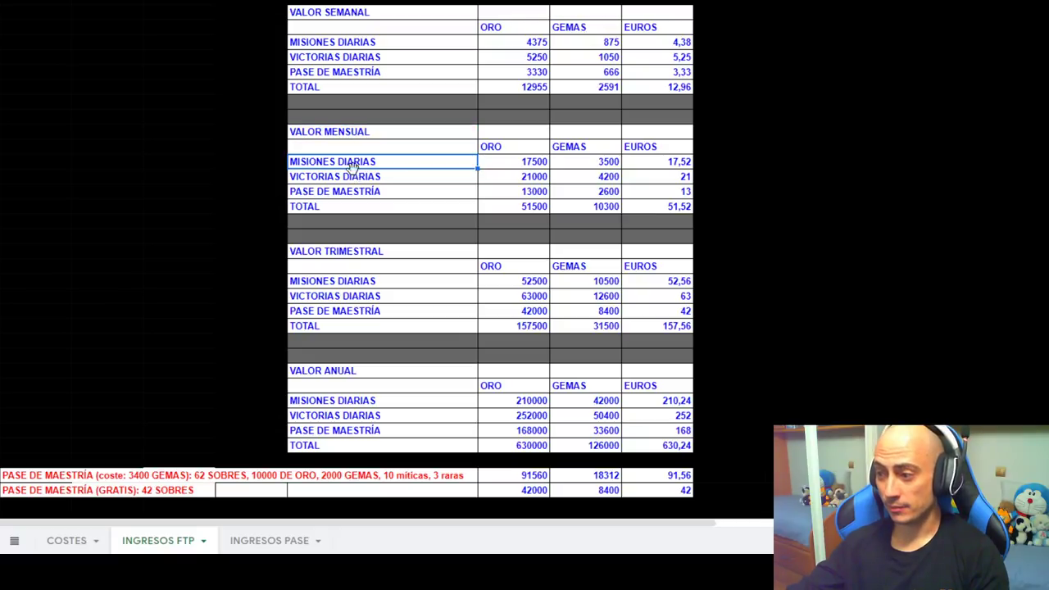
click(521, 168)
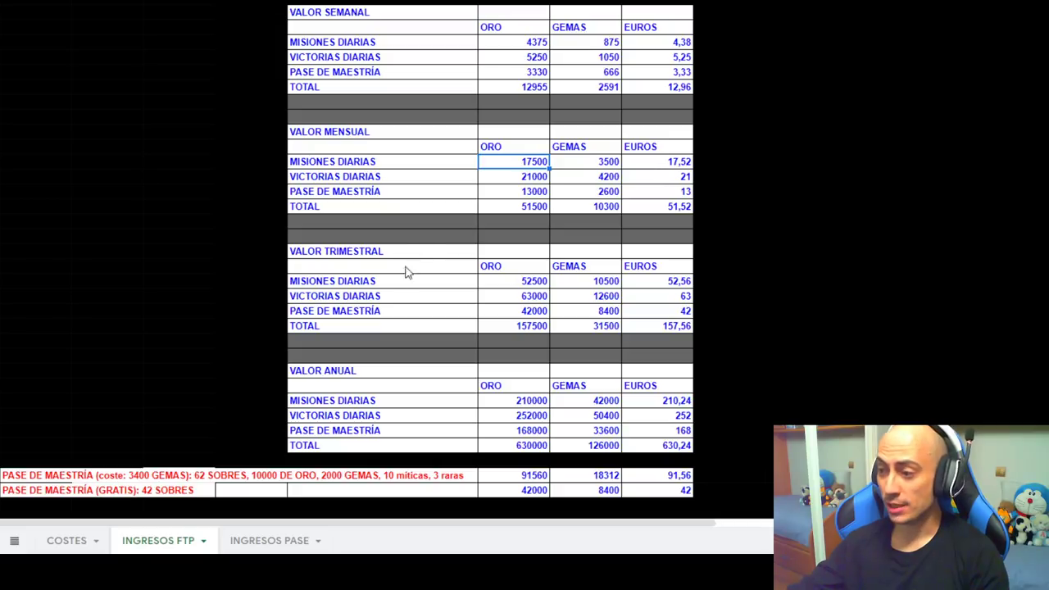
click(385, 286)
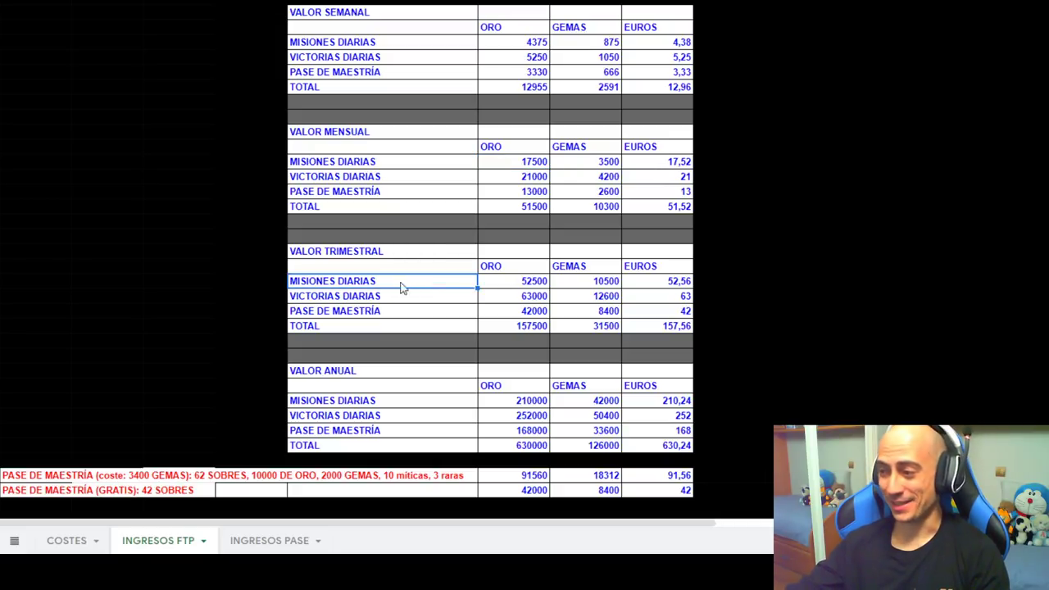
click(521, 289)
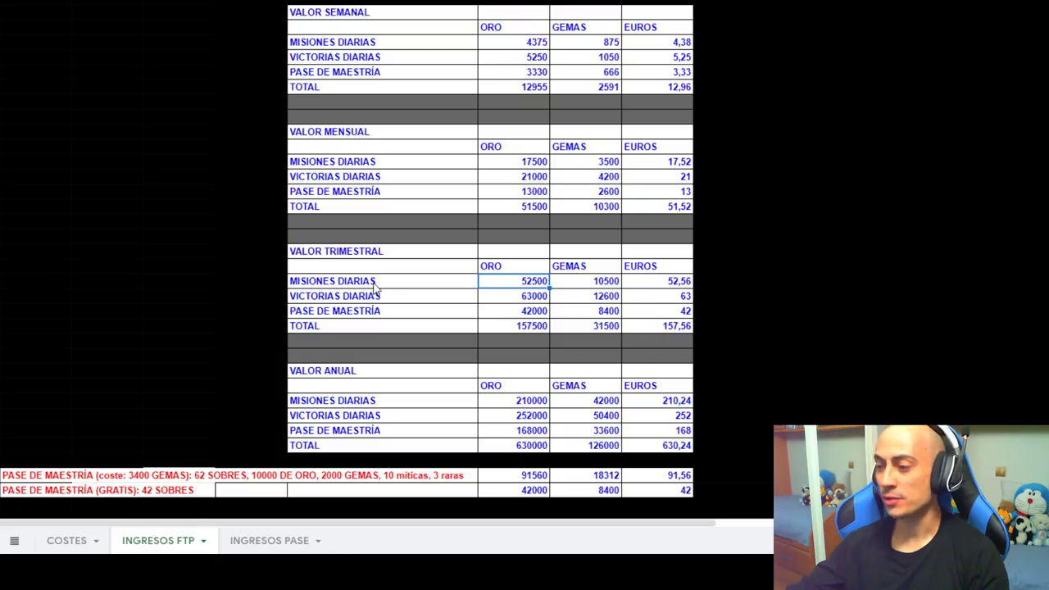
click(363, 405)
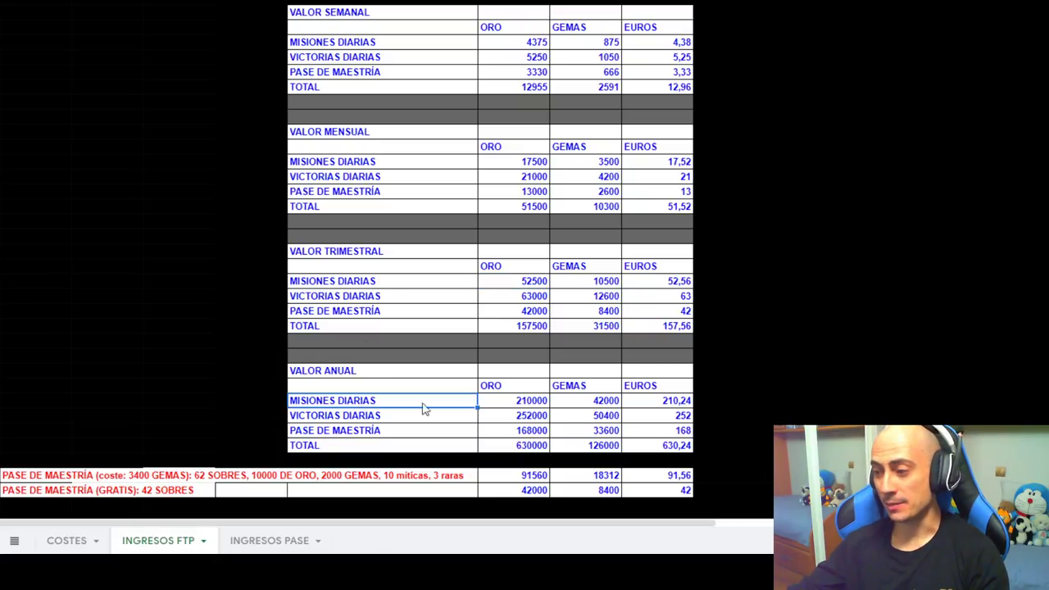
click(518, 408)
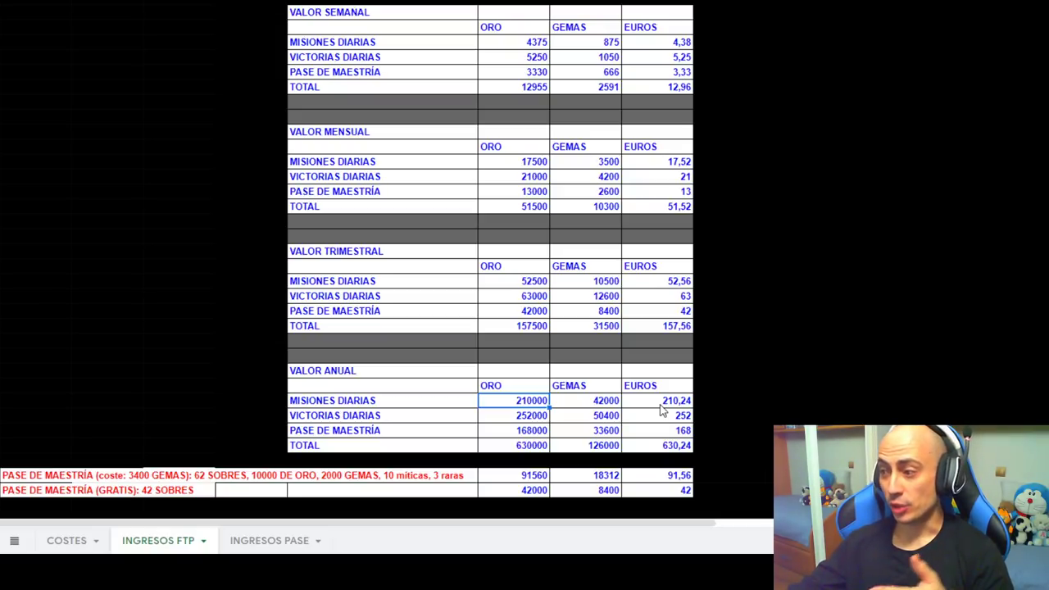
Examine the VICTORIAS DIARIAS row in each block, from VALOR SEMANAL through VALOR ANUAL.
click(345, 59)
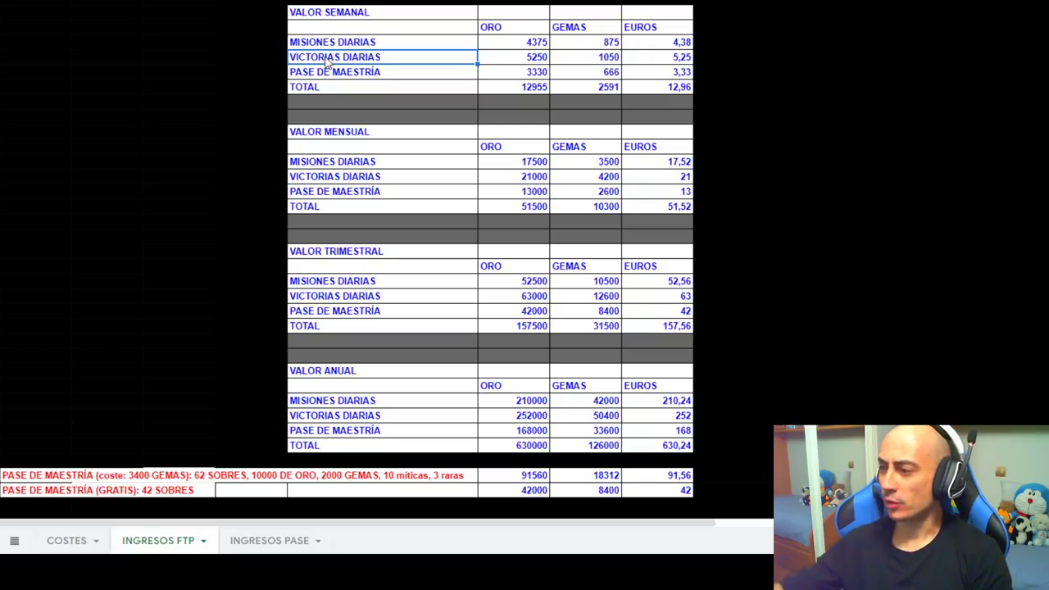
click(543, 59)
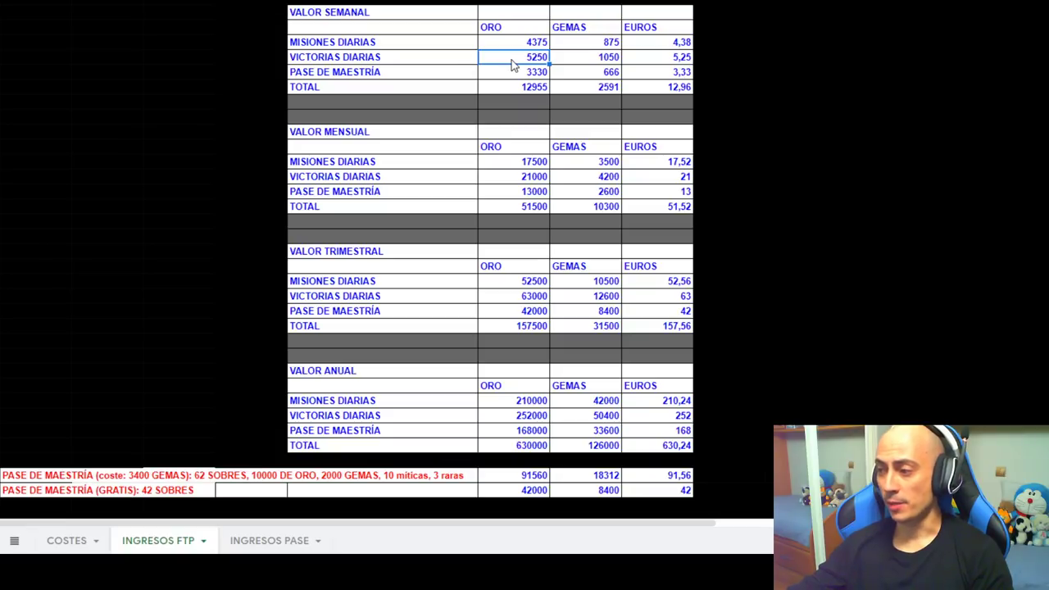
click(415, 177)
drag(416, 180, 660, 186)
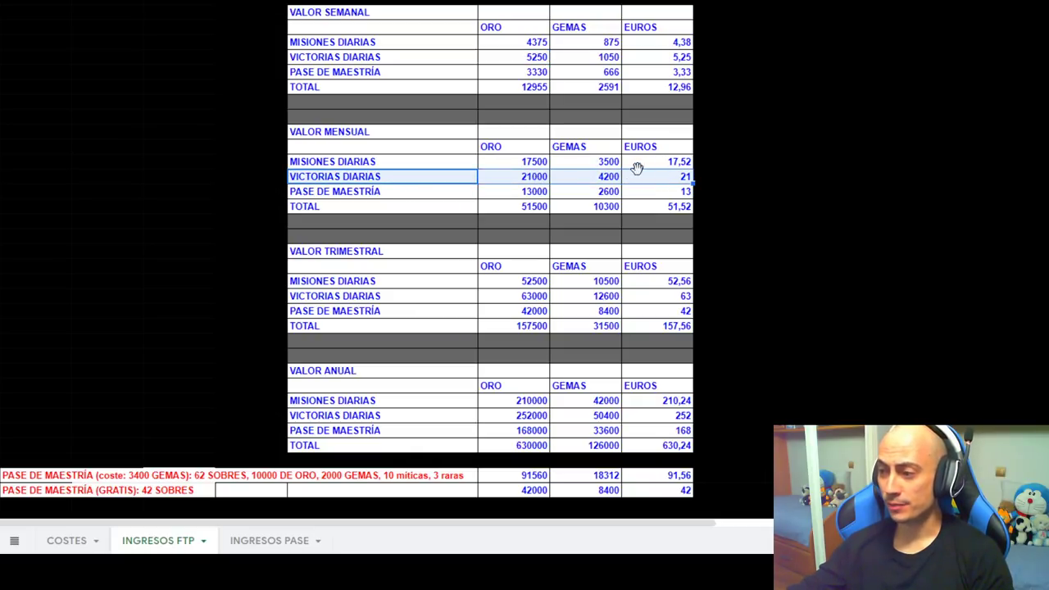
click(404, 301)
drag(404, 303, 664, 305)
drag(377, 417, 538, 421)
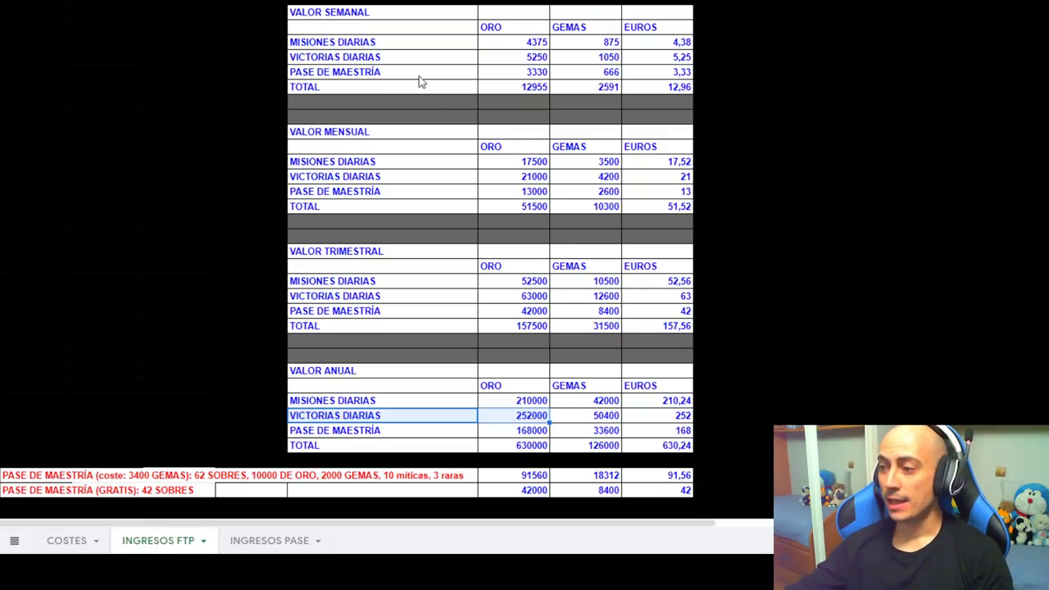
Review the PASE DE MAESTRÍA euro values from weekly to annual, comparing the quarterly one with the free pass row.
drag(375, 75, 666, 76)
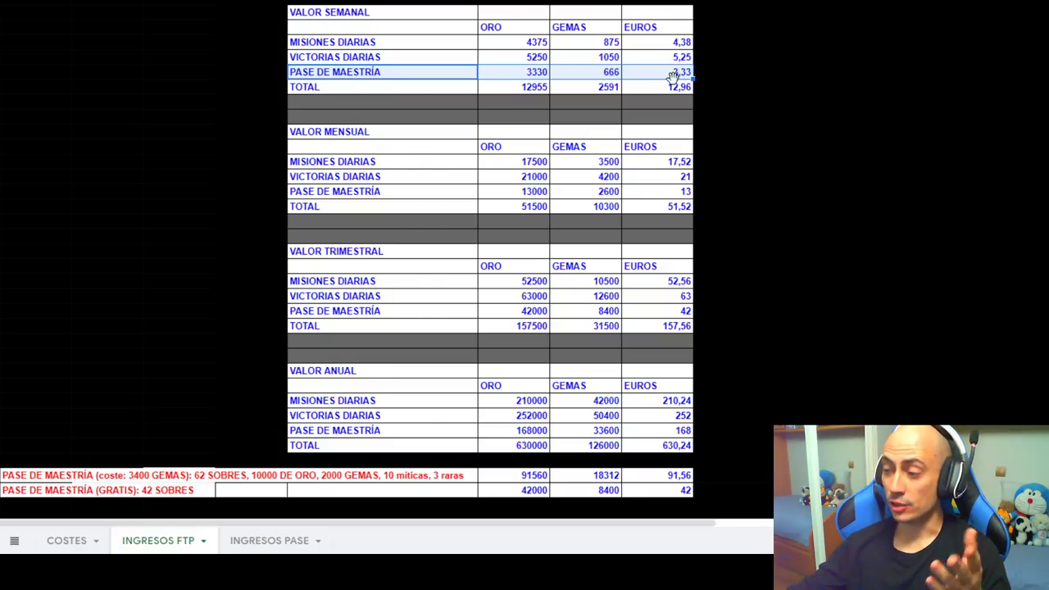
click(675, 194)
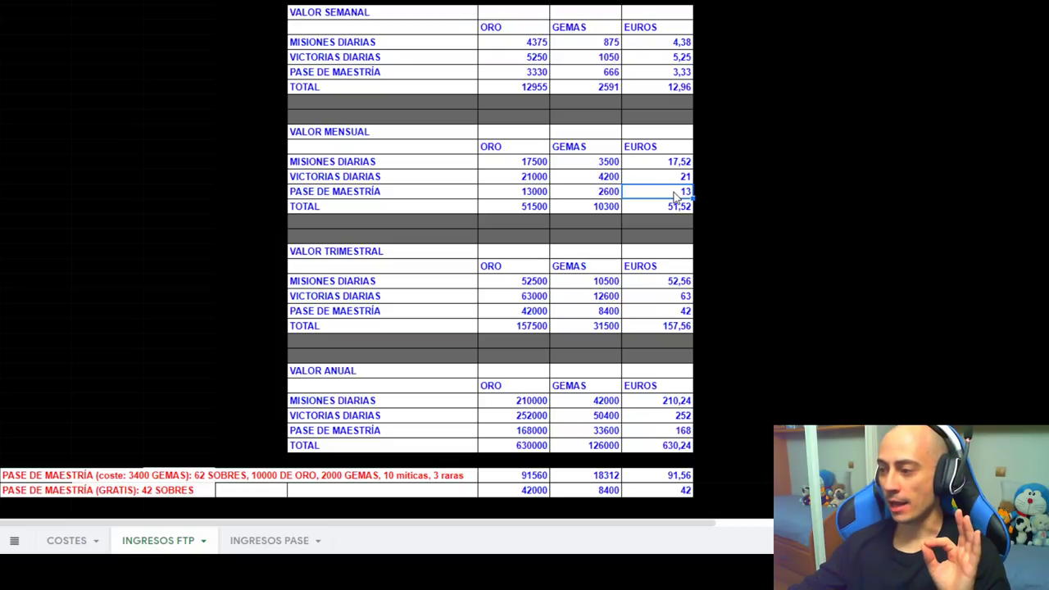
click(672, 315)
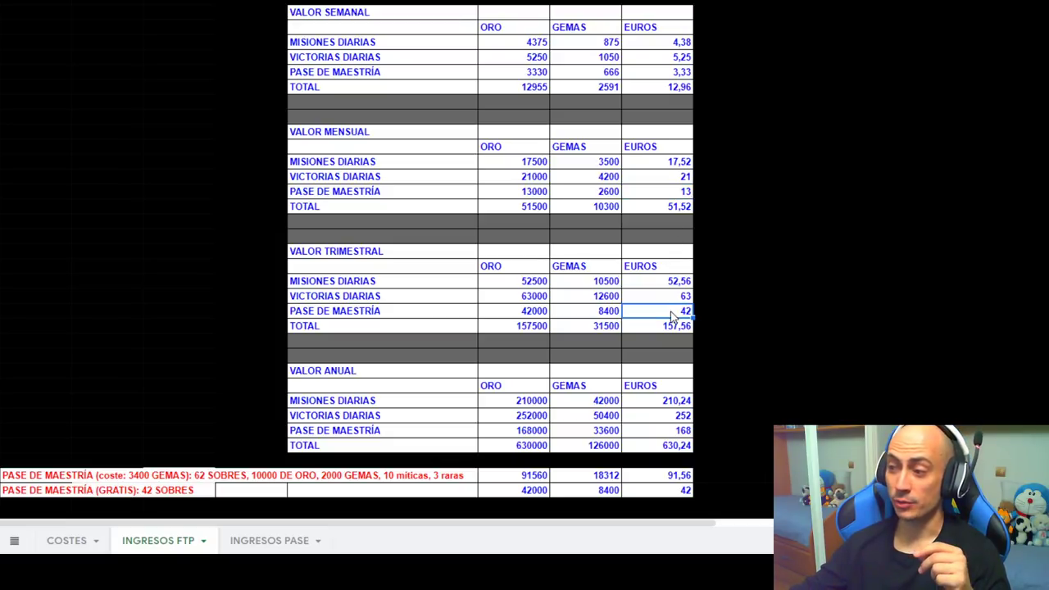
click(673, 490)
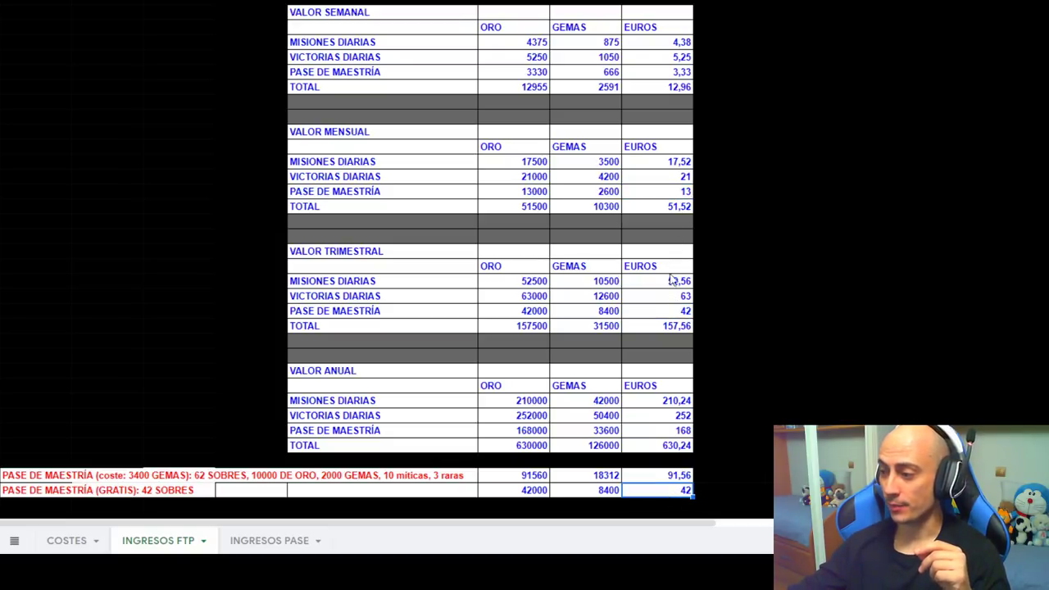
click(676, 311)
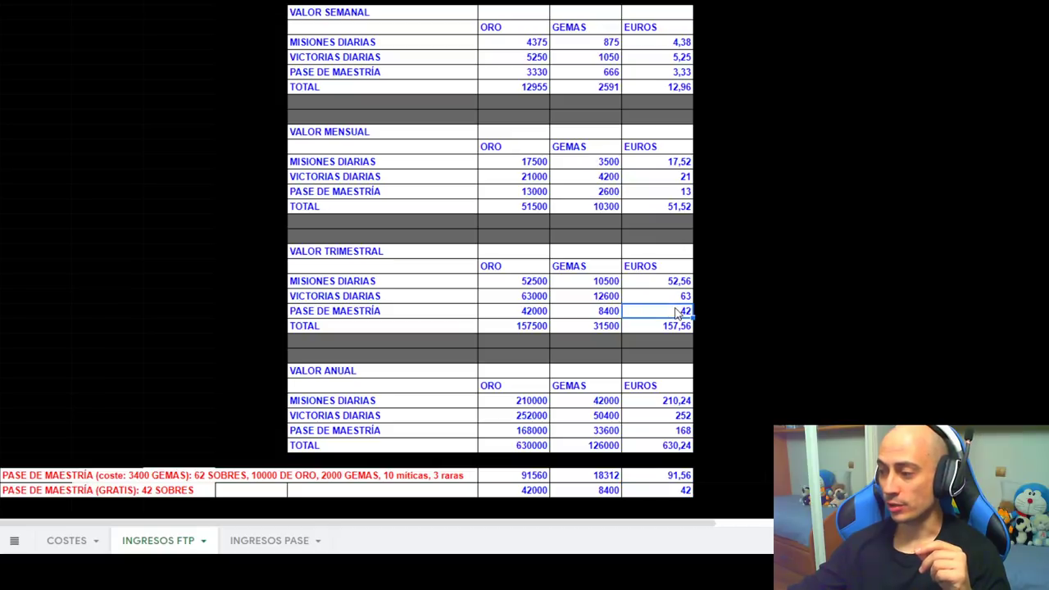
click(670, 434)
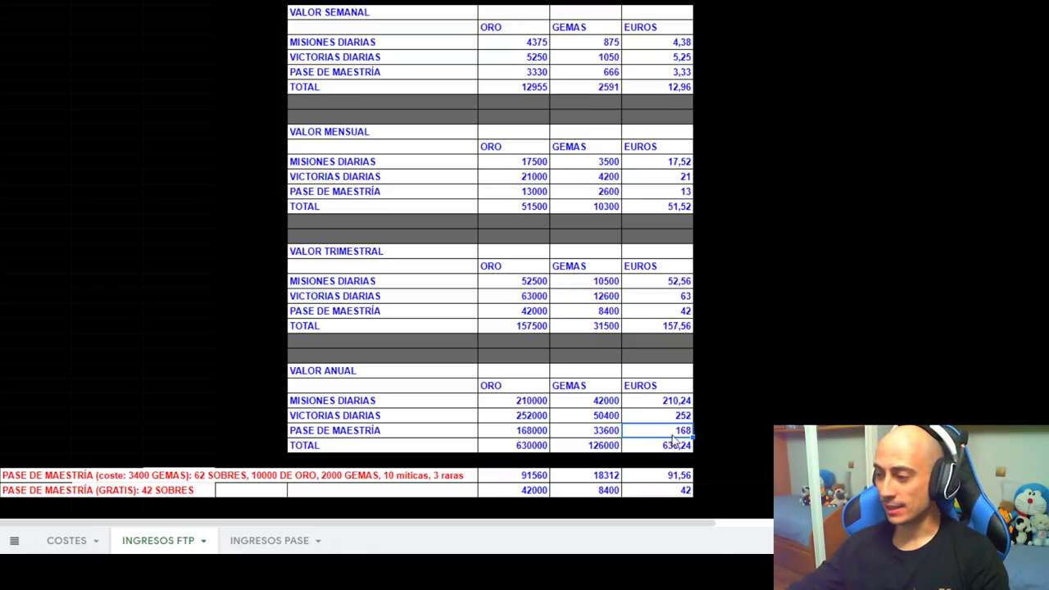
Compare the annual TOTAL in euros with the TOTAL ESTÁNDAR rows on the COSTES sheet, and return to INGRESOS FTP.
click(673, 447)
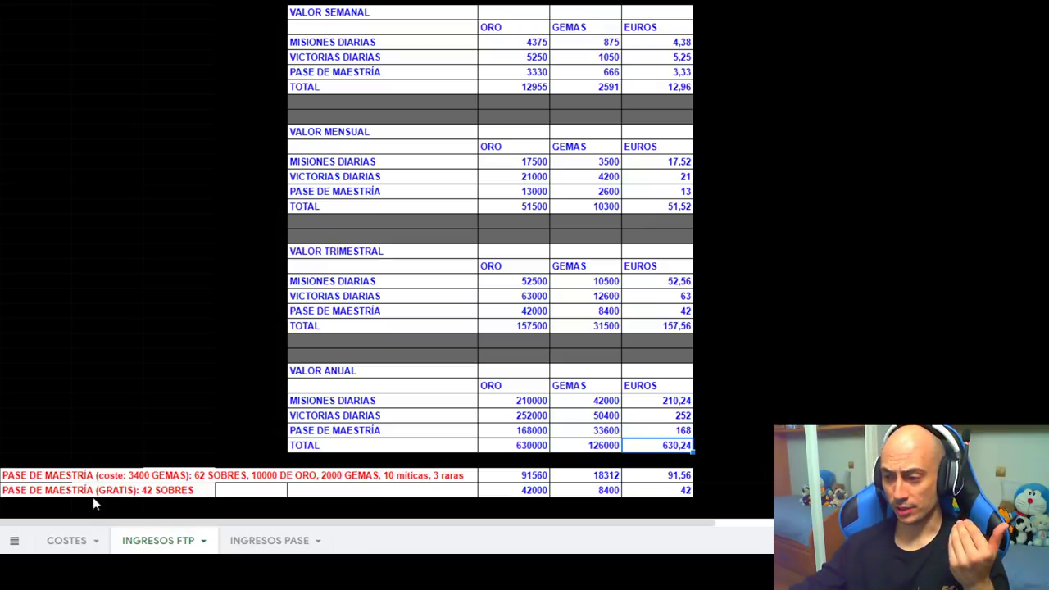
click(67, 540)
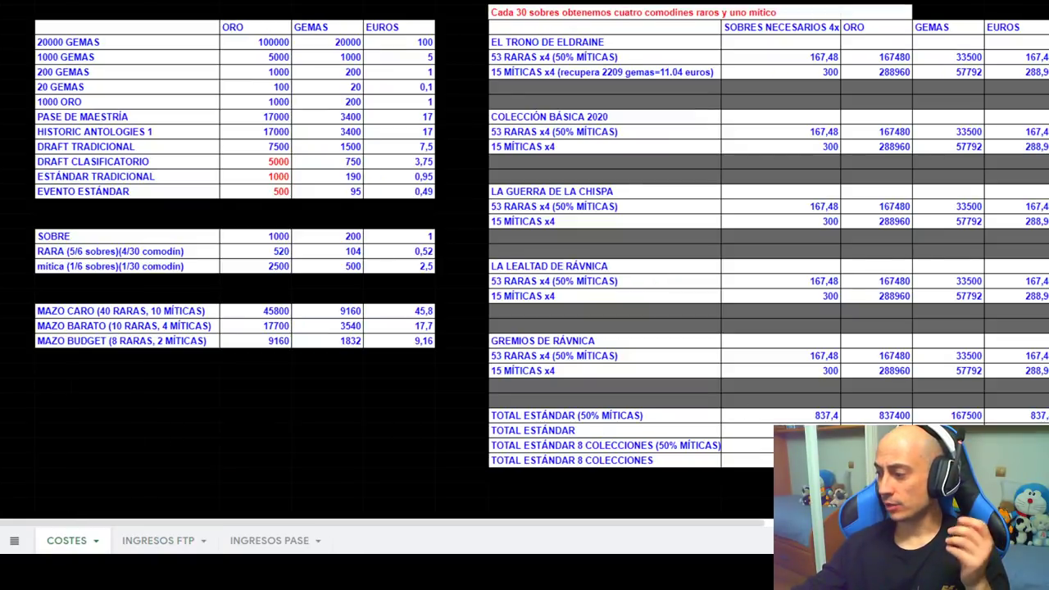
click(548, 436)
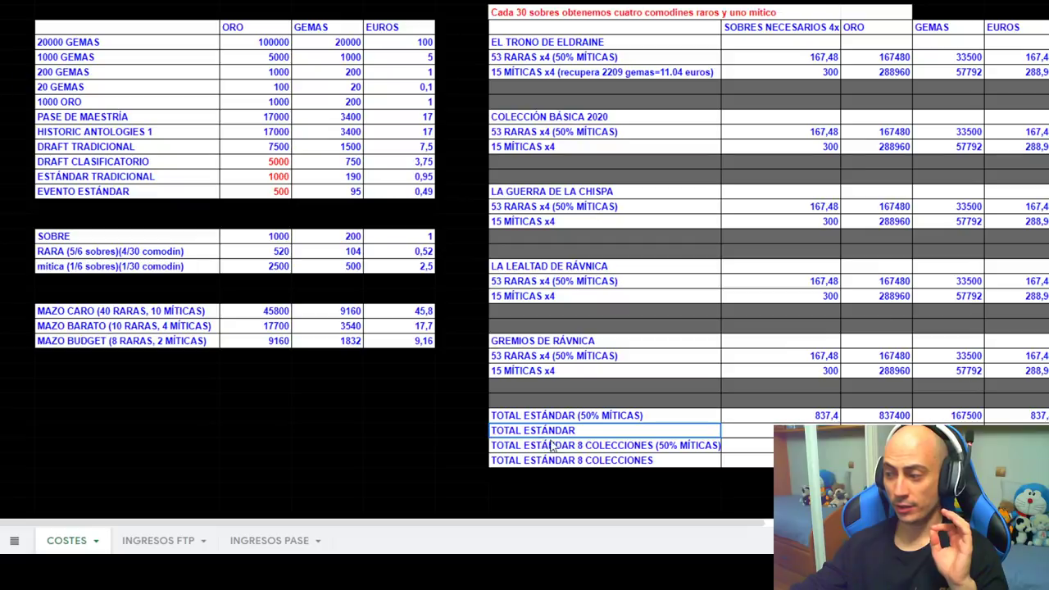
click(711, 450)
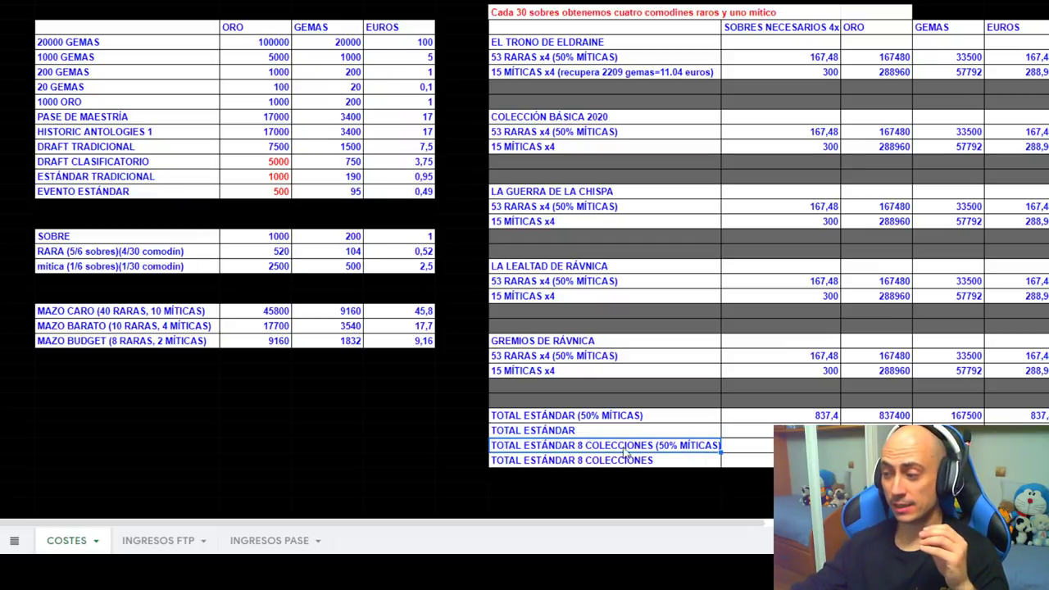
drag(713, 453, 786, 449)
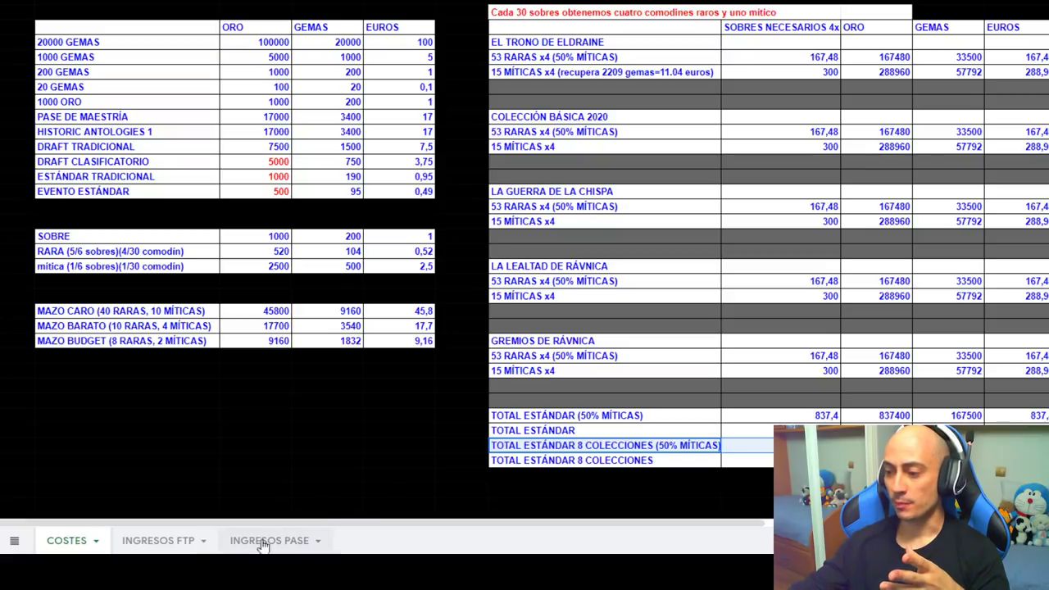
click(163, 543)
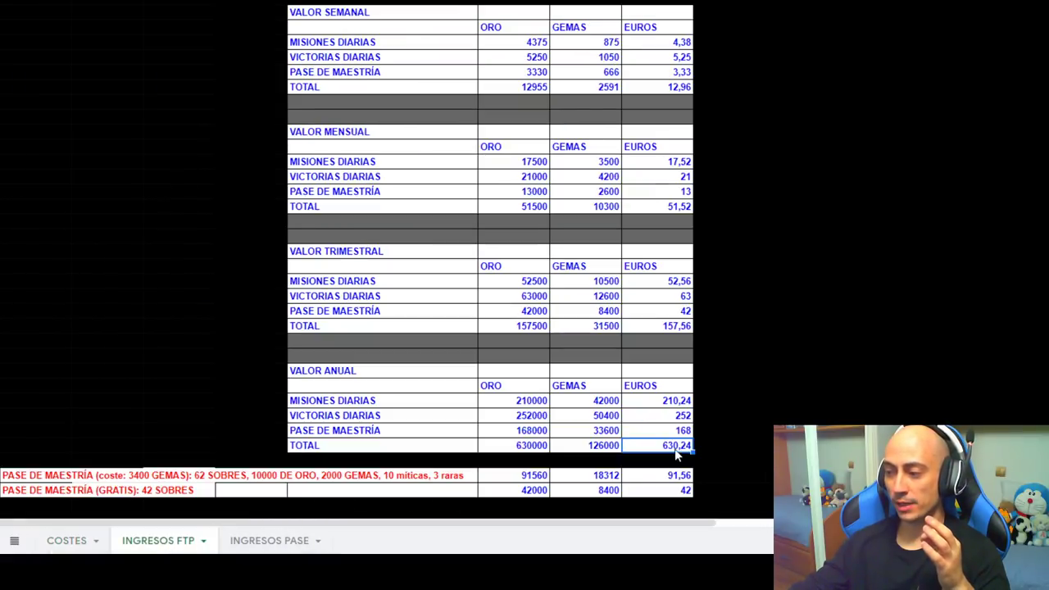
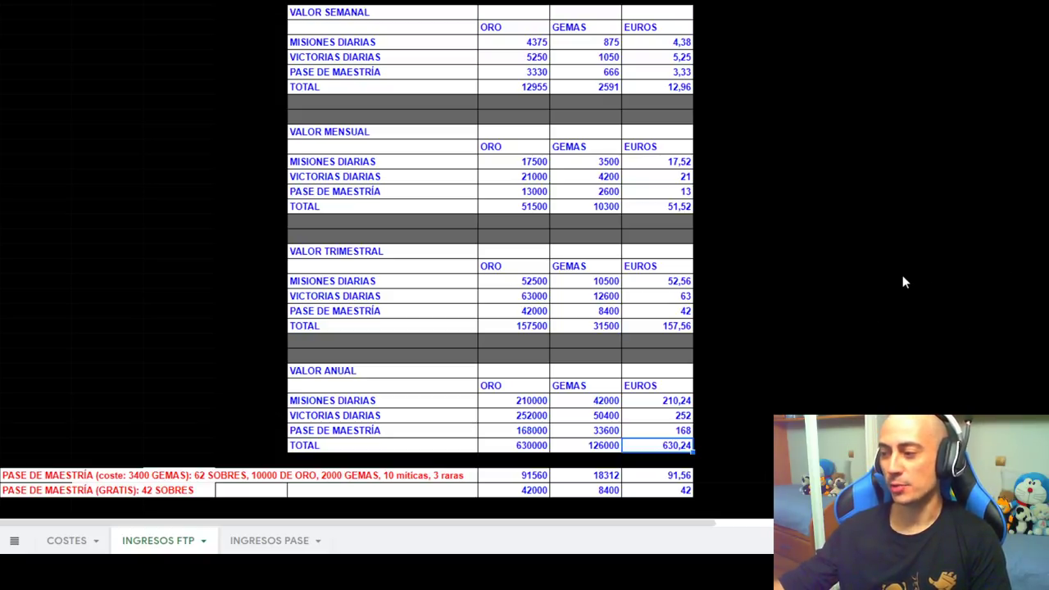
Compare the INGRESOS FTP and INGRESOS PASE sheets block by block, looking for differences in their mastery pass rows and totals.
click(277, 544)
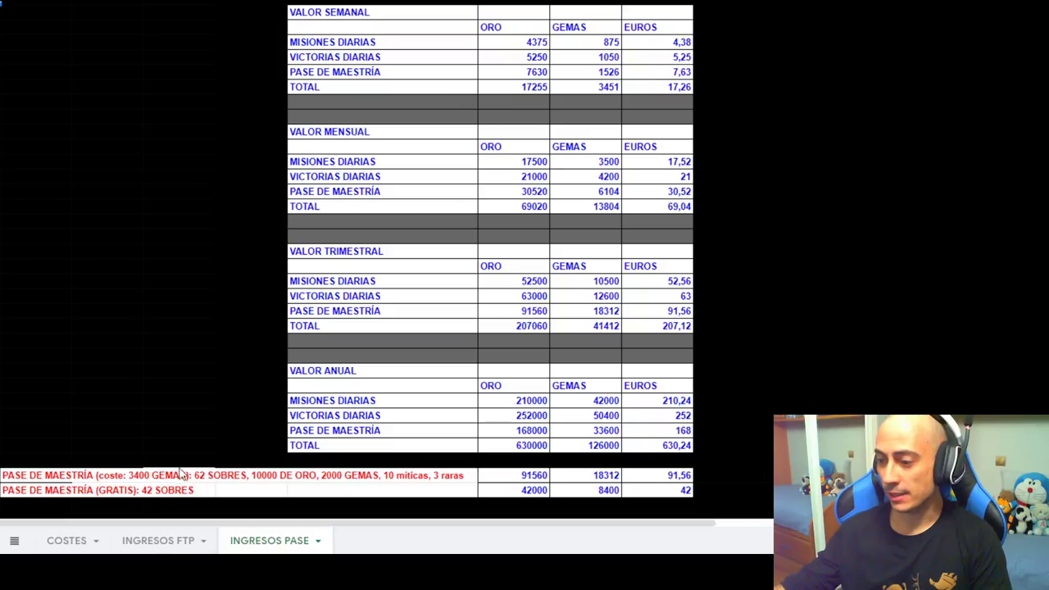
click(156, 540)
click(238, 541)
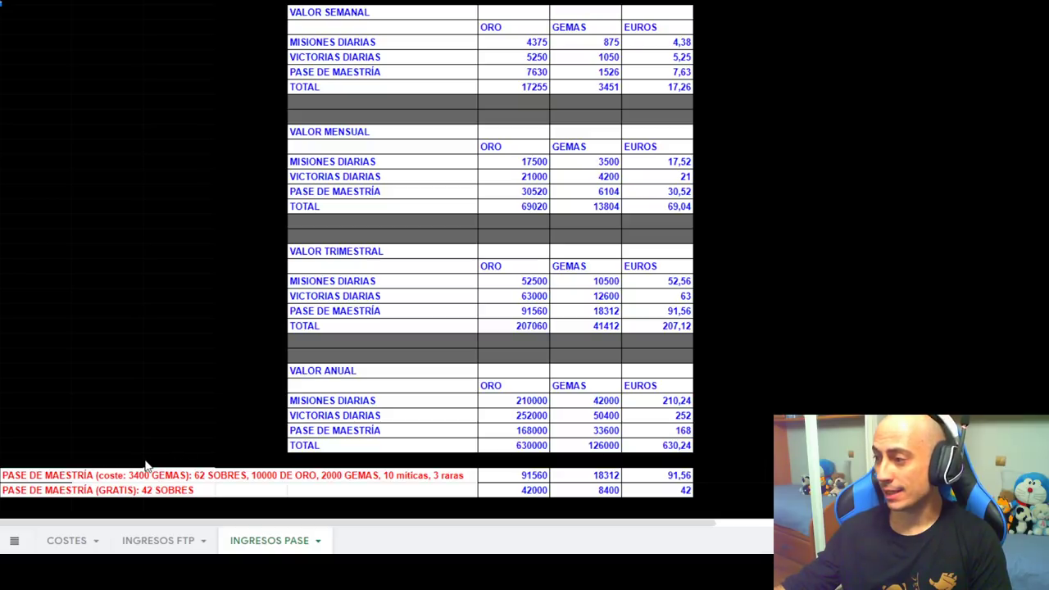
click(175, 544)
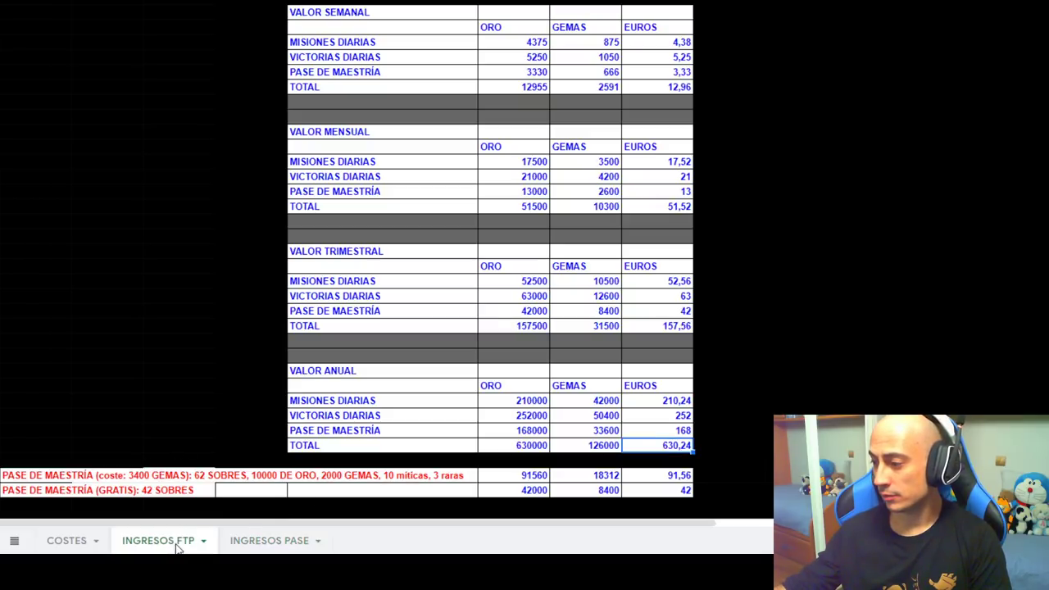
click(236, 543)
click(171, 542)
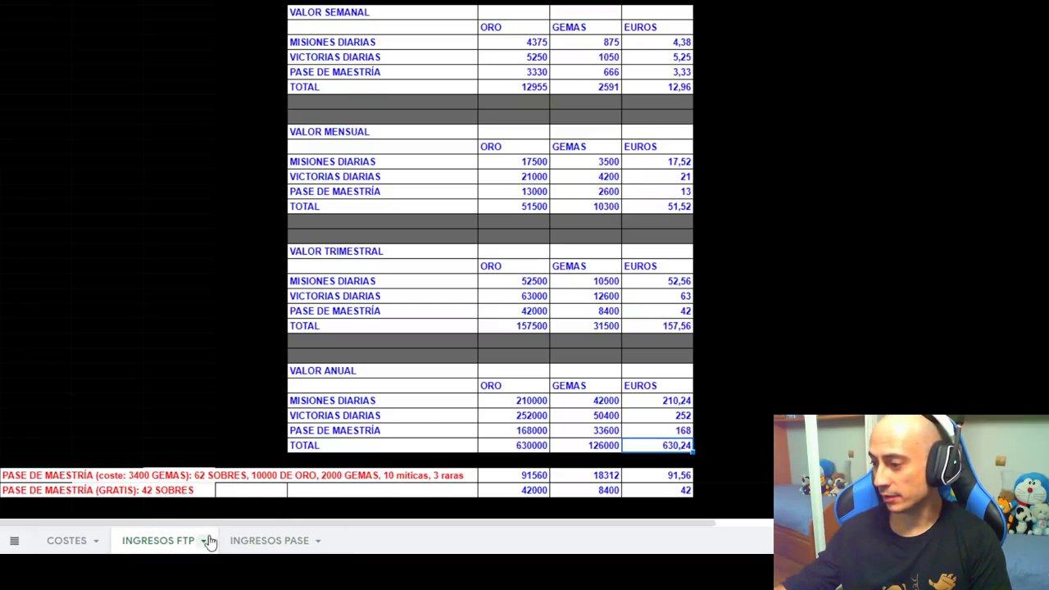
click(256, 541)
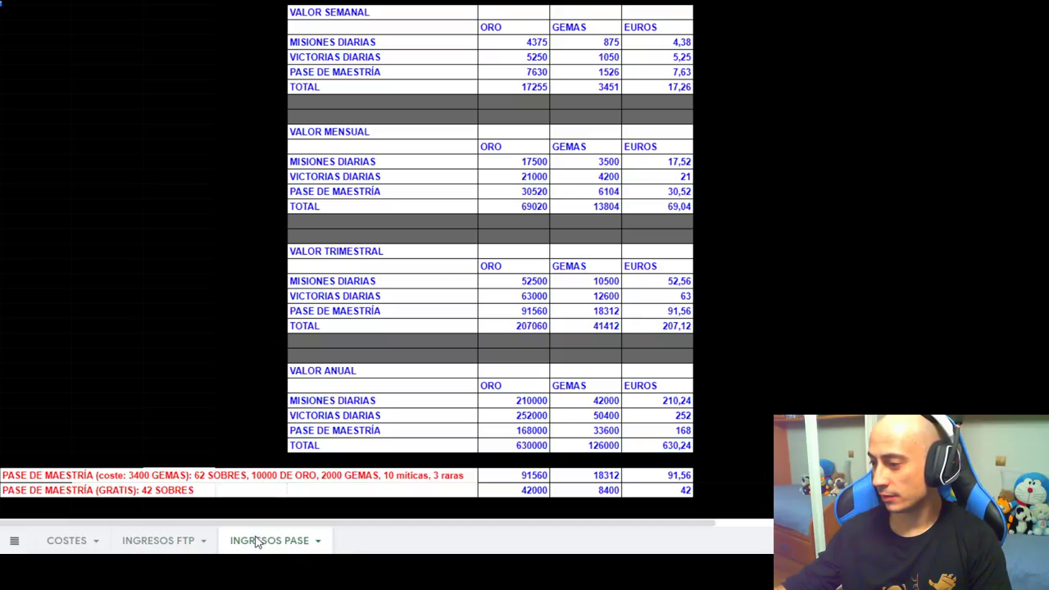
click(194, 544)
click(264, 541)
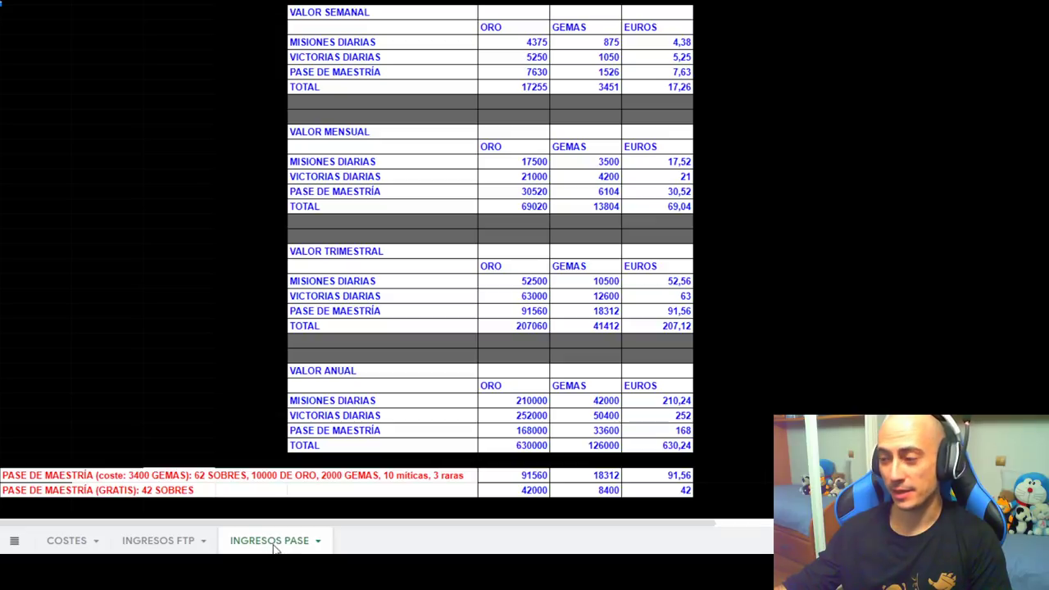
click(183, 545)
click(269, 541)
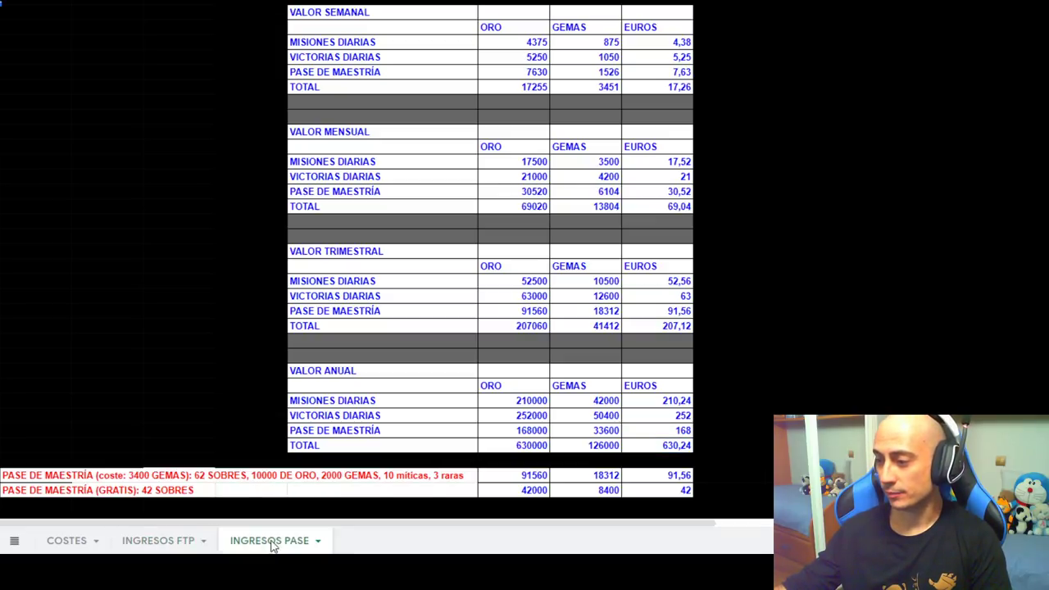
Clear all gold, gem and euro values in the VALOR ANUAL block of INGRESOS PASE, from MISIONES DIARIAS through TOTAL.
drag(503, 400, 685, 446)
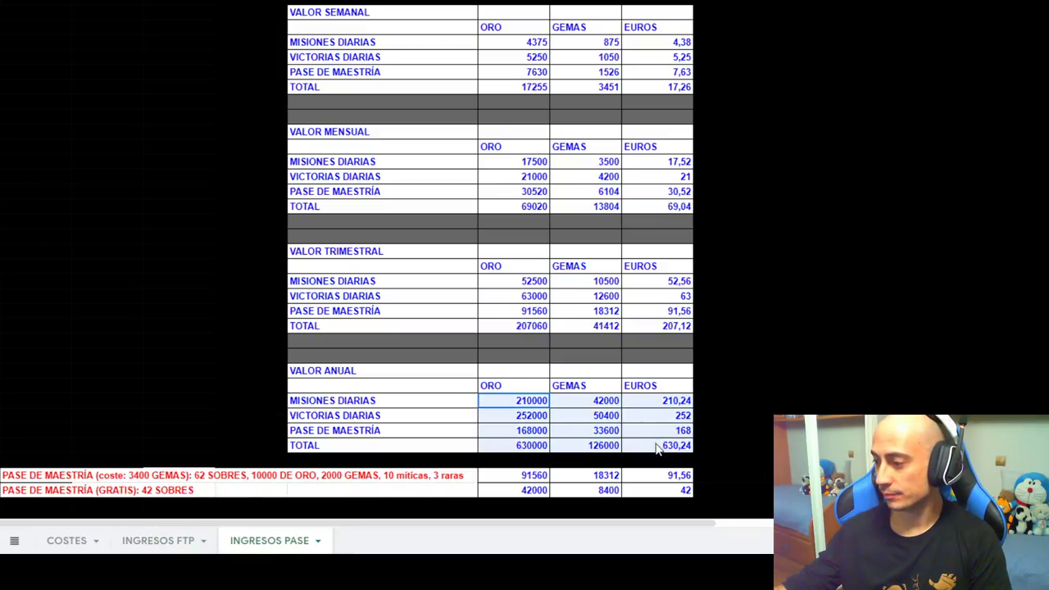
key(Delete)
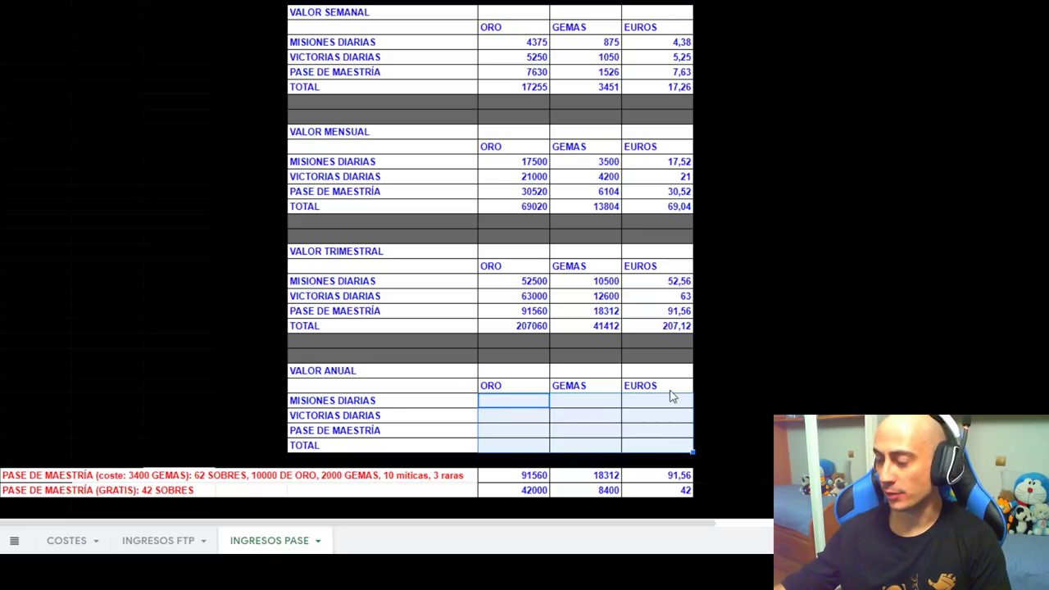
Compare INGRESOS FTP with INGRESOS PASE, examining the latter's monthly and quarterly blocks, blank annual block and two mastery pass rows.
click(136, 543)
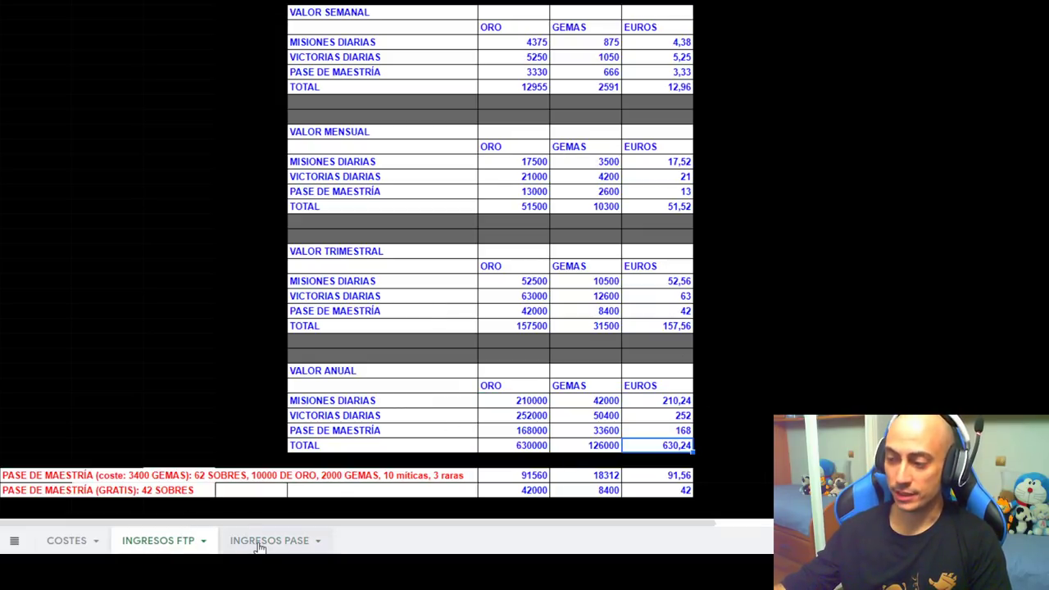
click(283, 544)
click(197, 543)
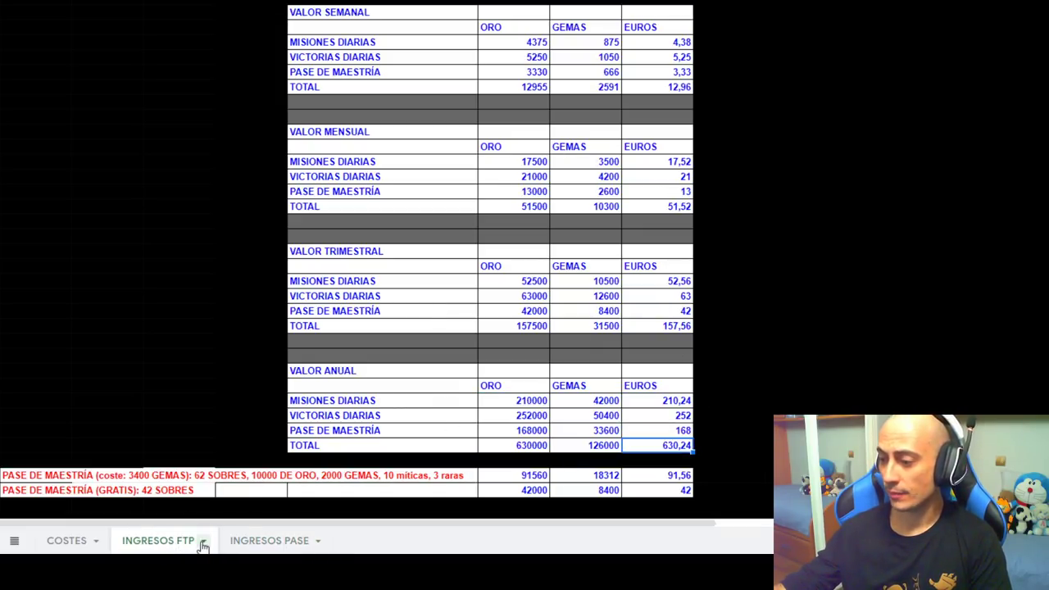
click(252, 542)
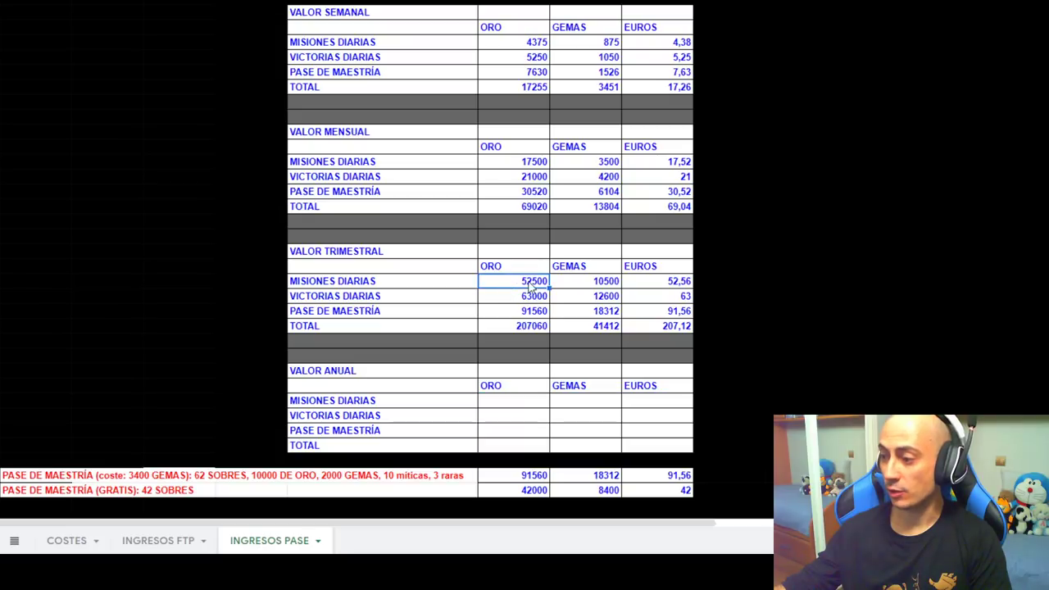
drag(524, 282, 646, 318)
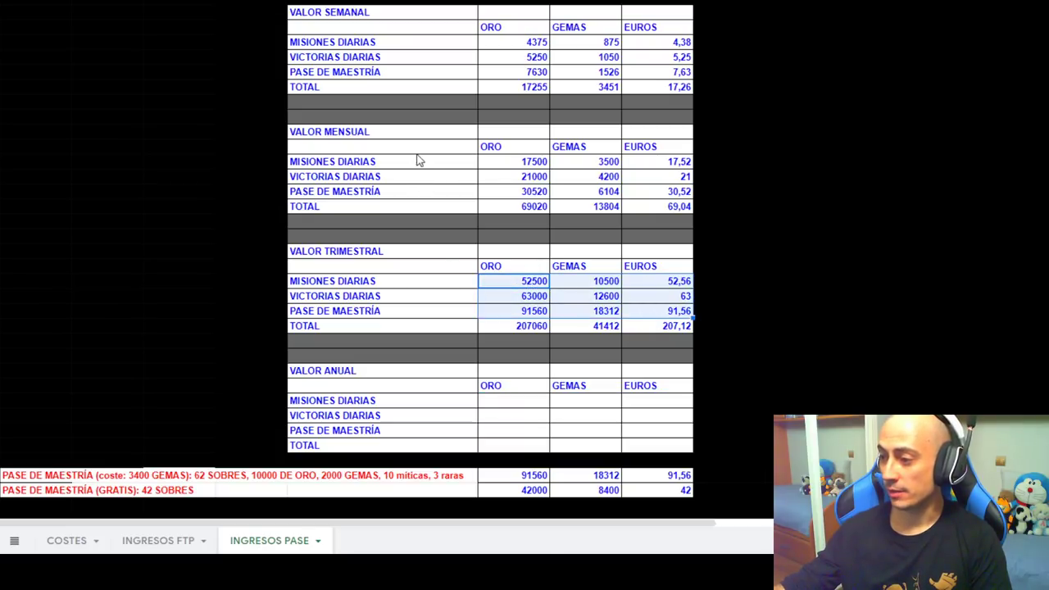
drag(523, 162, 673, 206)
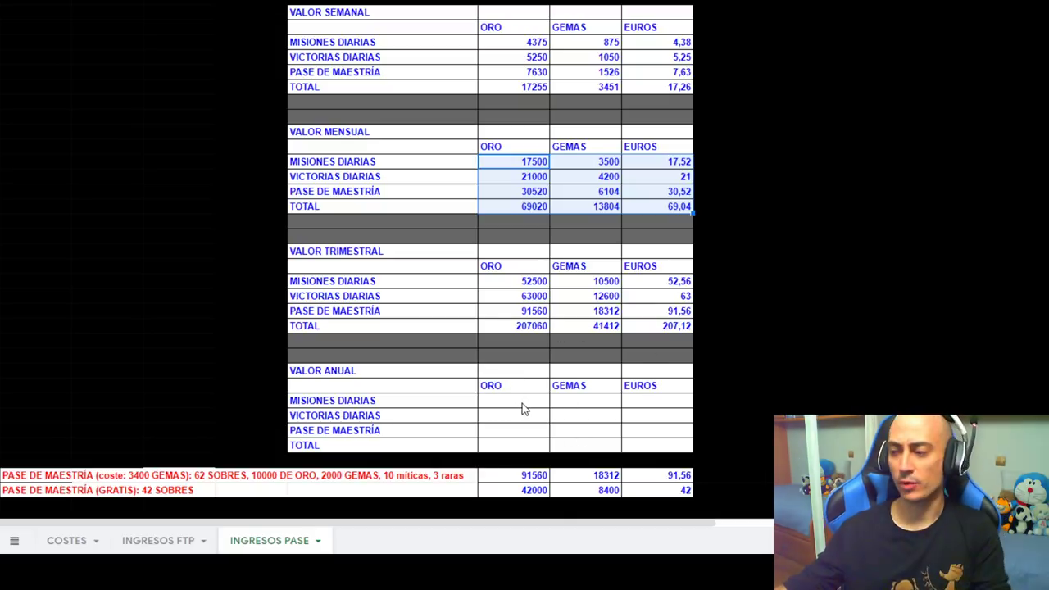
drag(521, 404, 656, 449)
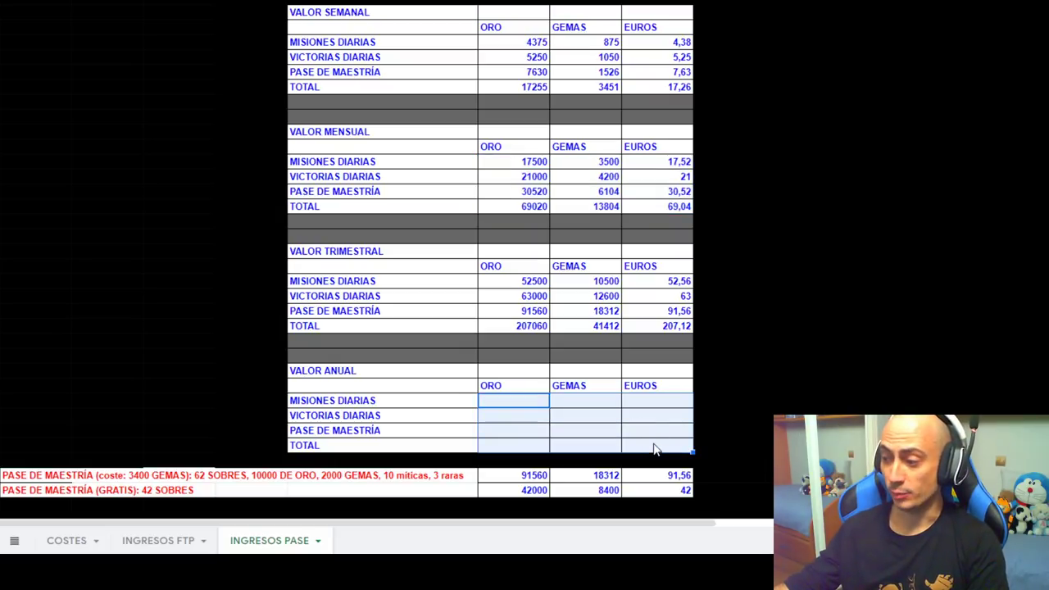
click(655, 494)
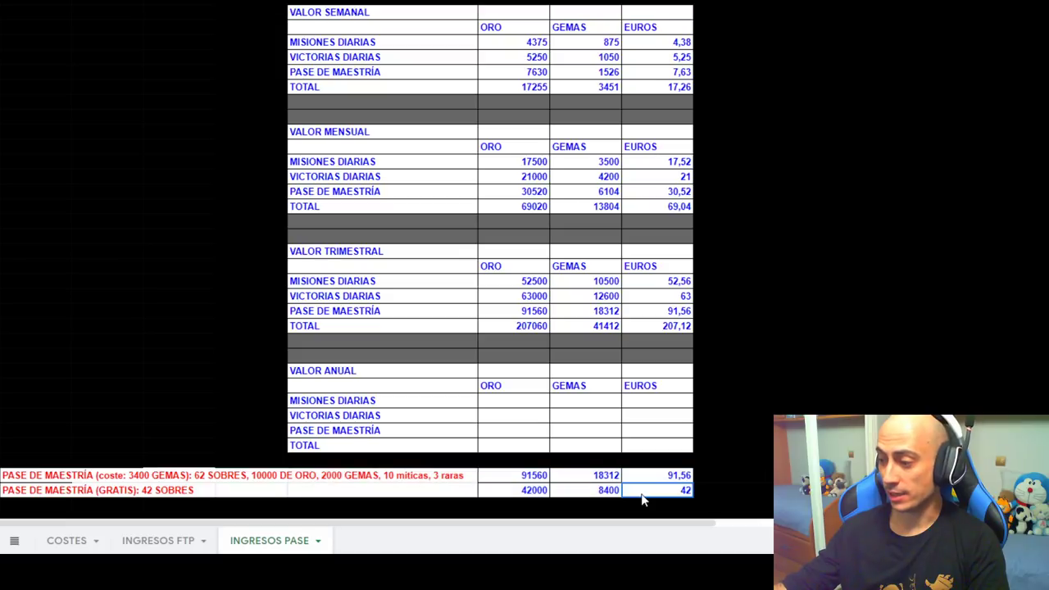
drag(642, 494, 307, 493)
drag(686, 477, 416, 468)
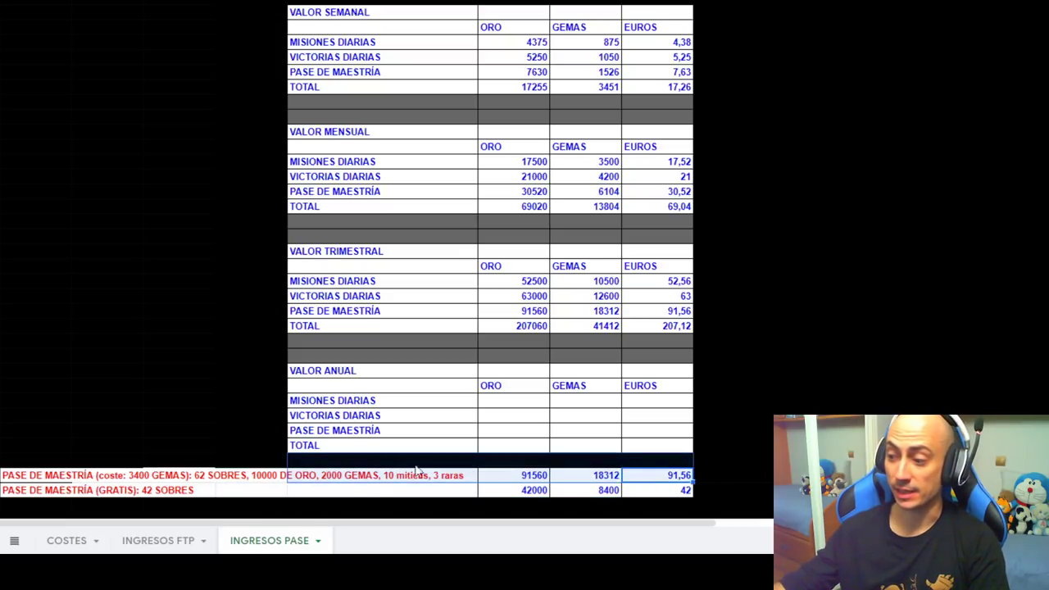
click(176, 541)
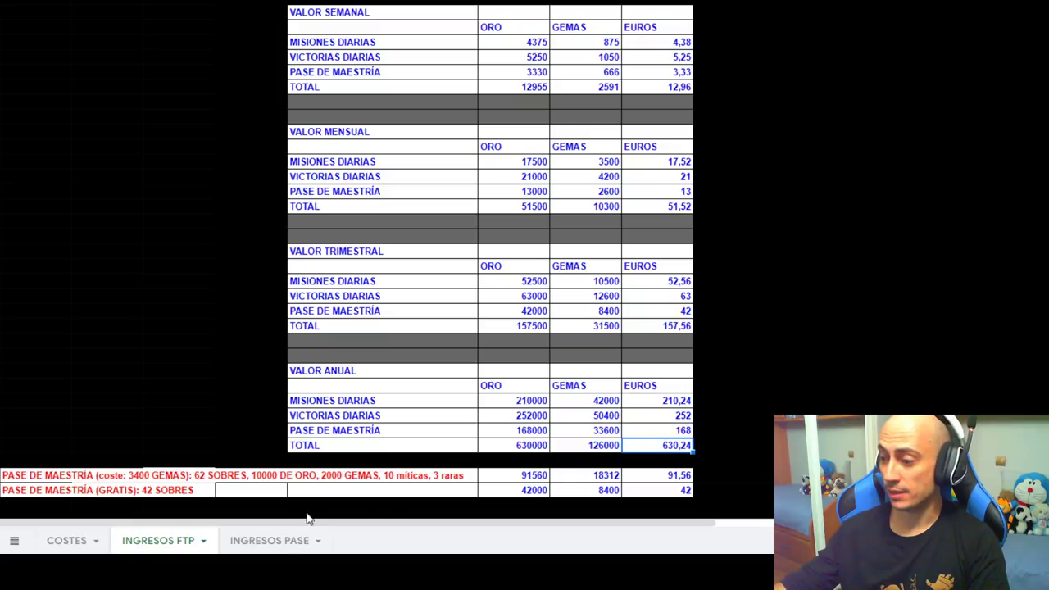
click(279, 542)
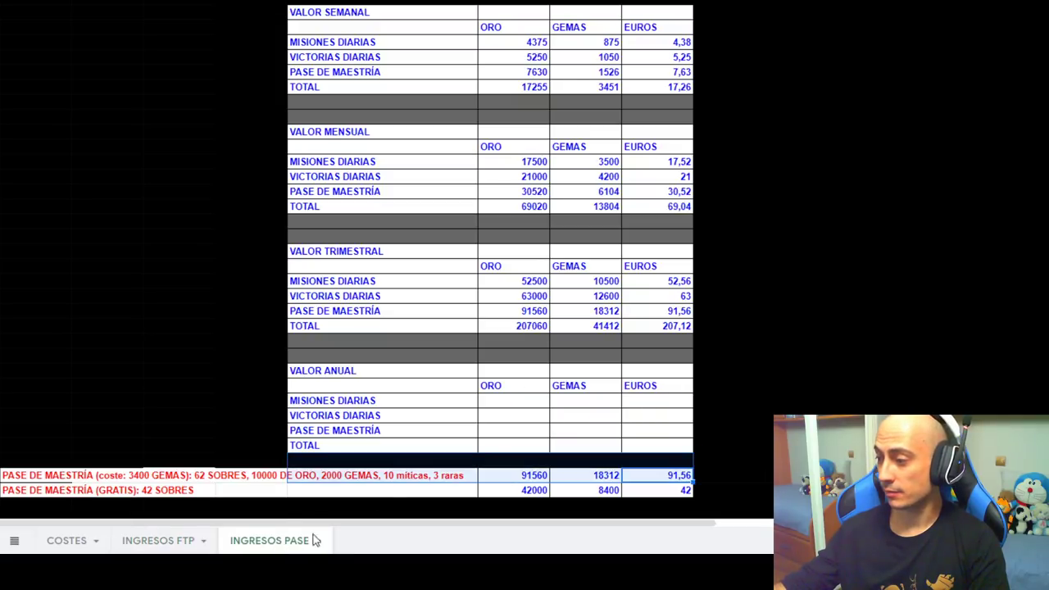
Calculate the VALOR ANUAL total in euros on INGRESOS PASE as the quarterly total times four, using =I23*4.
click(672, 327)
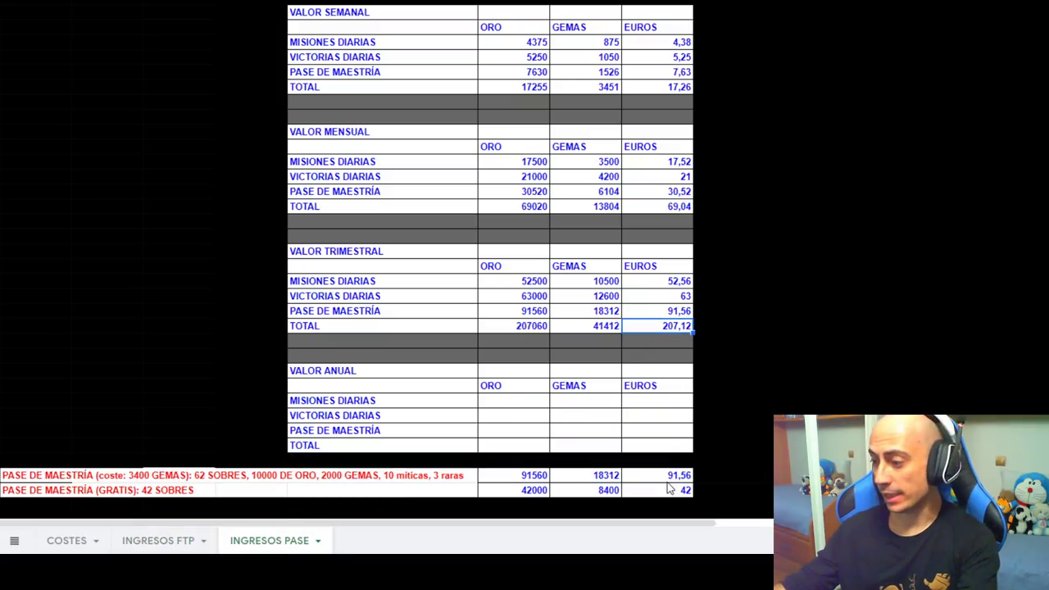
click(676, 451)
text(=)
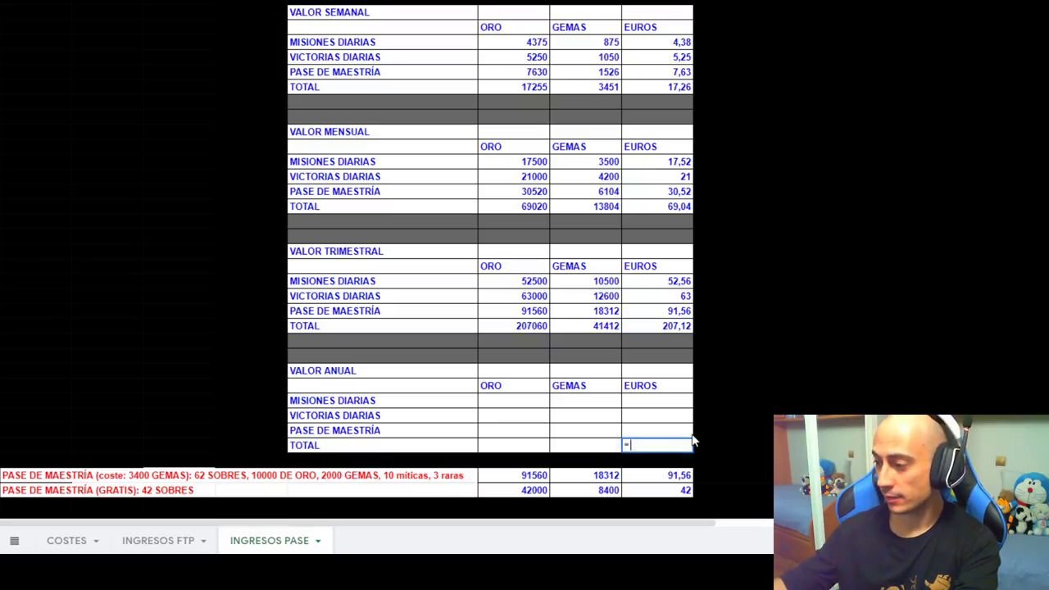
click(665, 327)
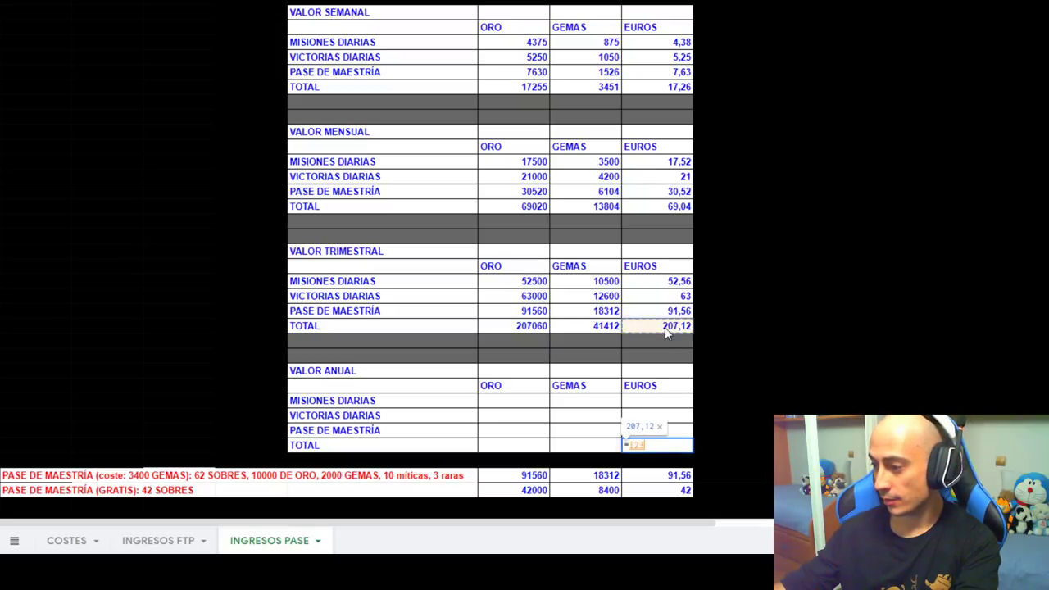
text(*4)
key(Return)
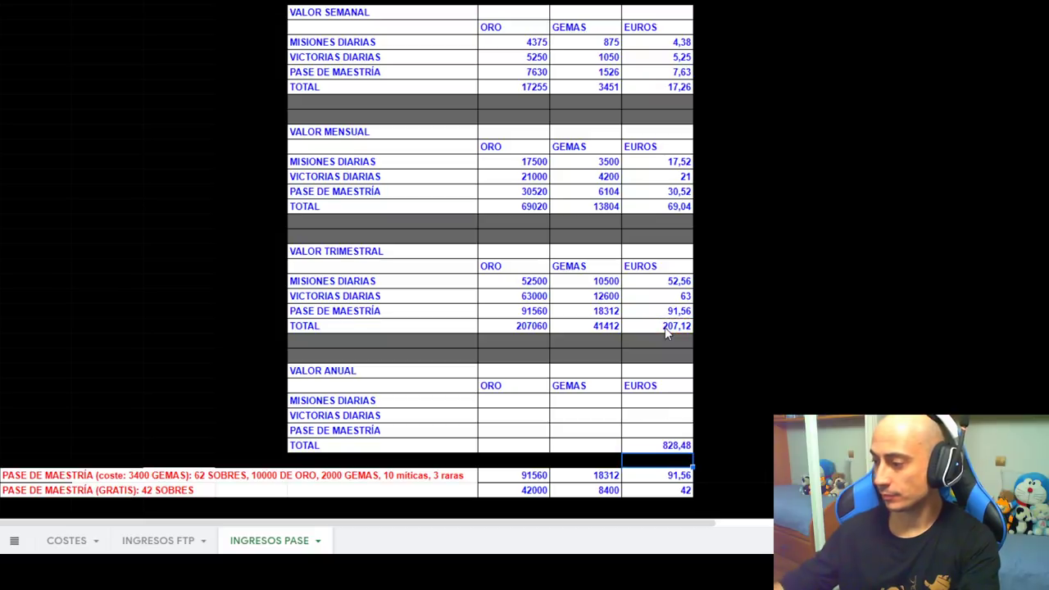
Extend the annual total formula across GEMAS and ORO, and up through the PASE DE MAESTRÍA, VICTORIAS DIARIAS and MISIONES DIARIAS rows.
click(655, 447)
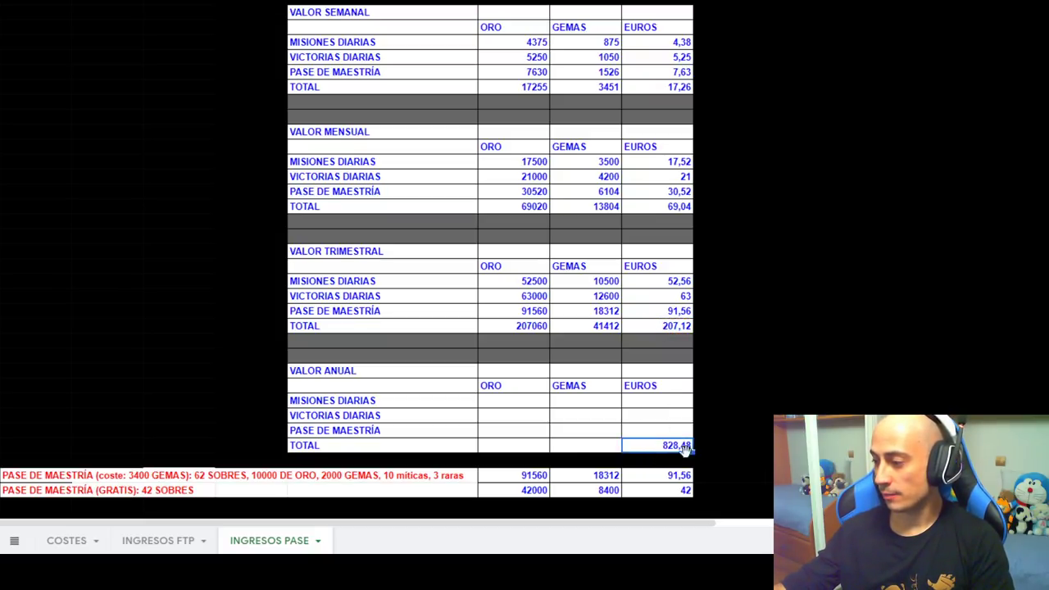
drag(693, 451, 490, 454)
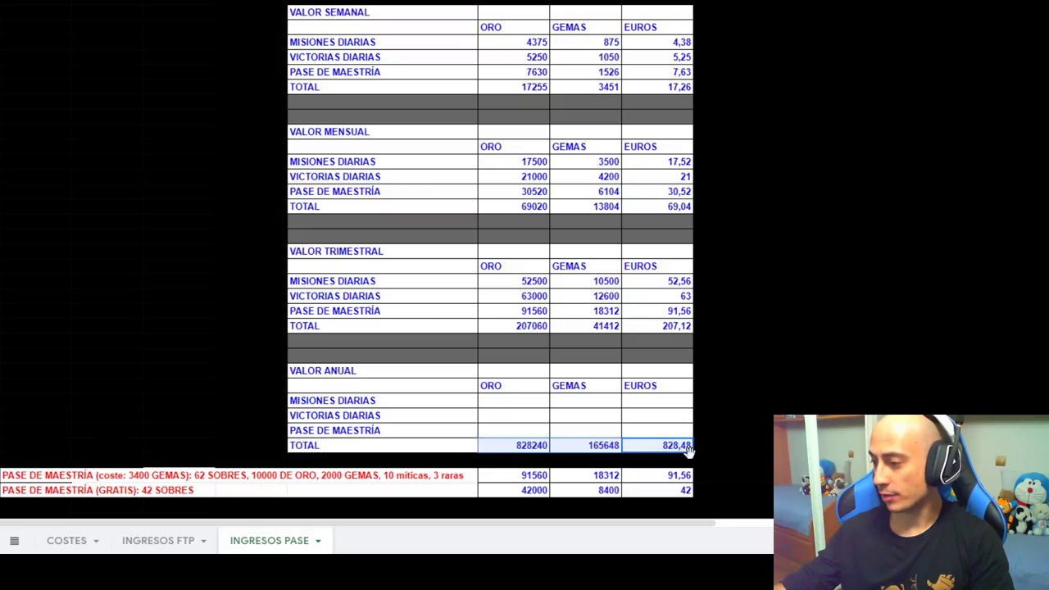
drag(692, 450, 688, 402)
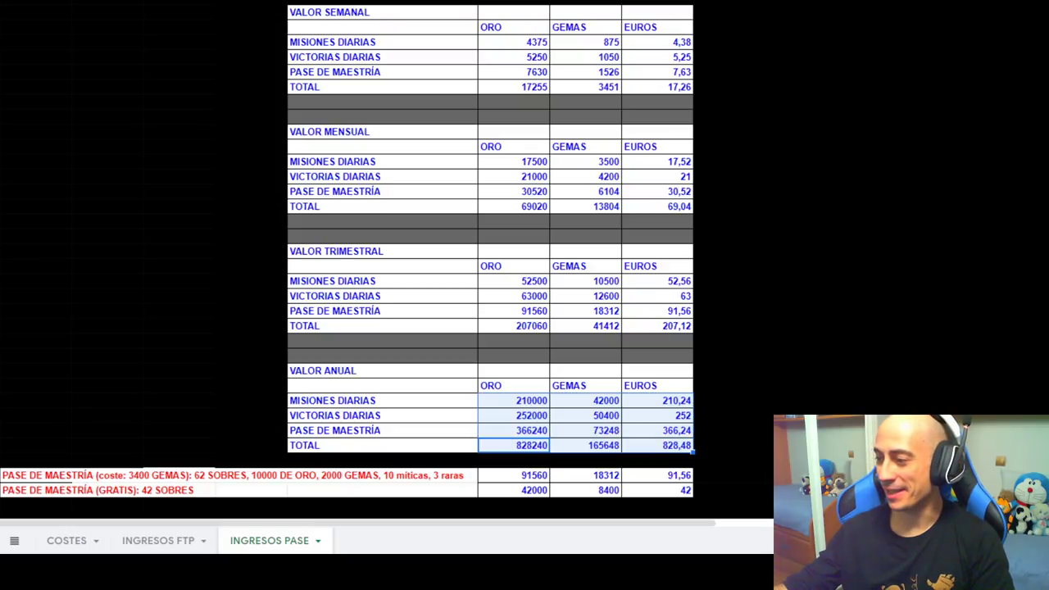
Compare the annual euro totals of INGRESOS PASE and INGRESOS FTP with the set costs on the COSTES sheet.
click(647, 419)
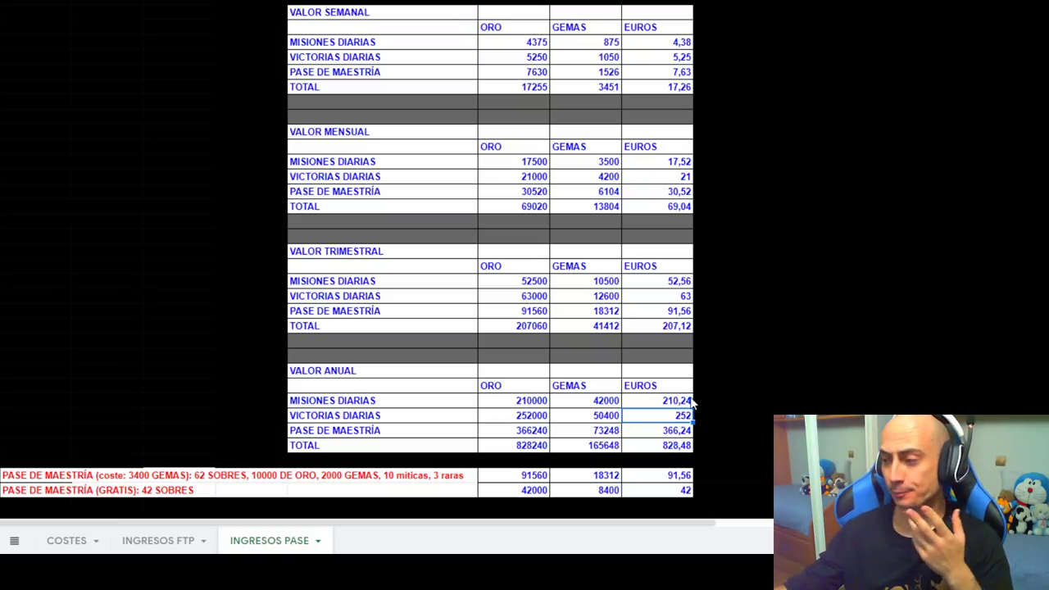
click(666, 446)
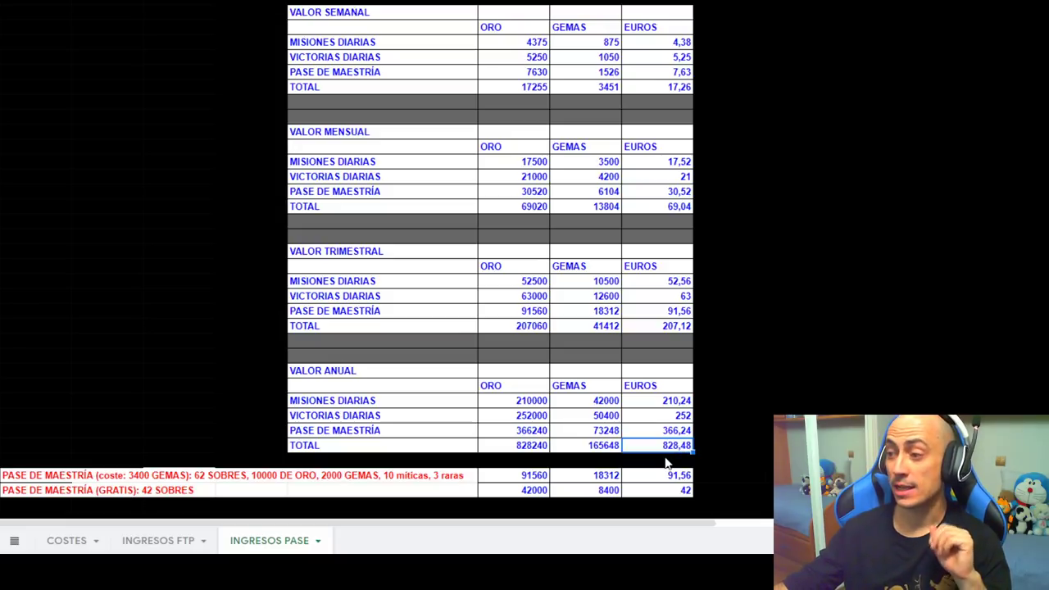
click(155, 540)
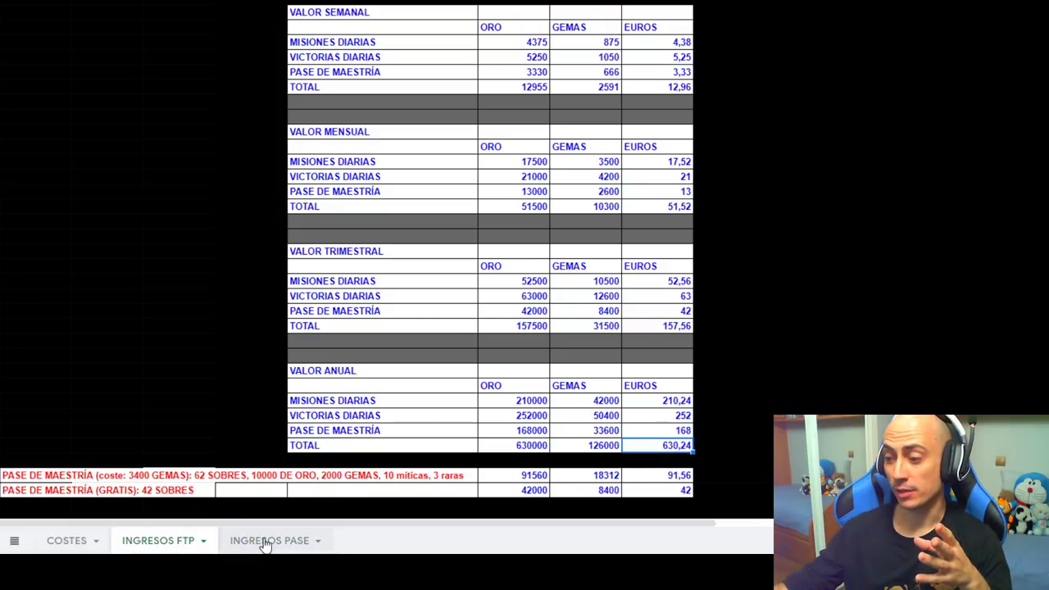
click(264, 541)
click(187, 540)
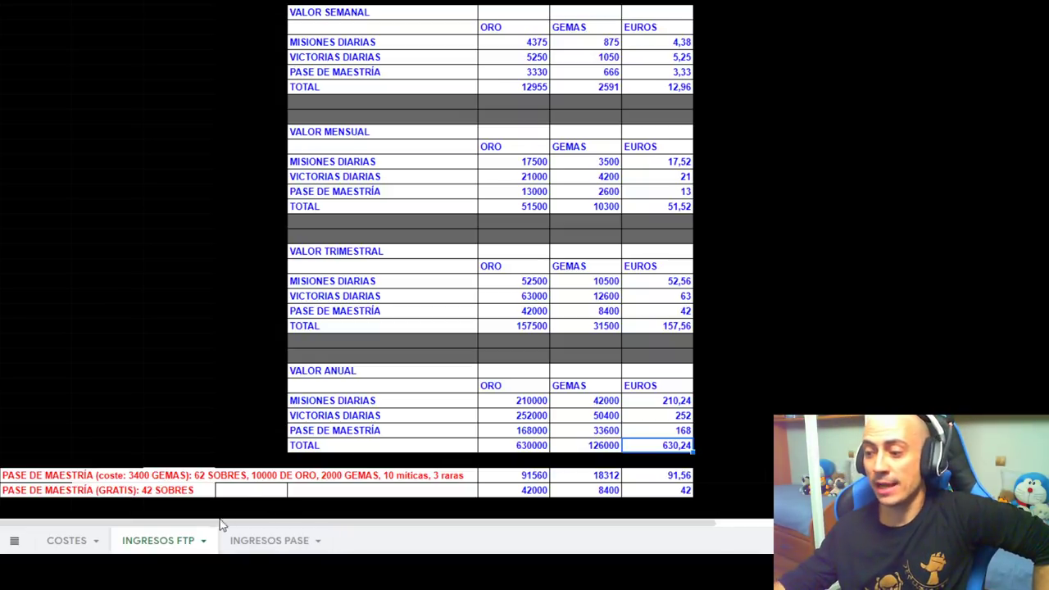
click(77, 540)
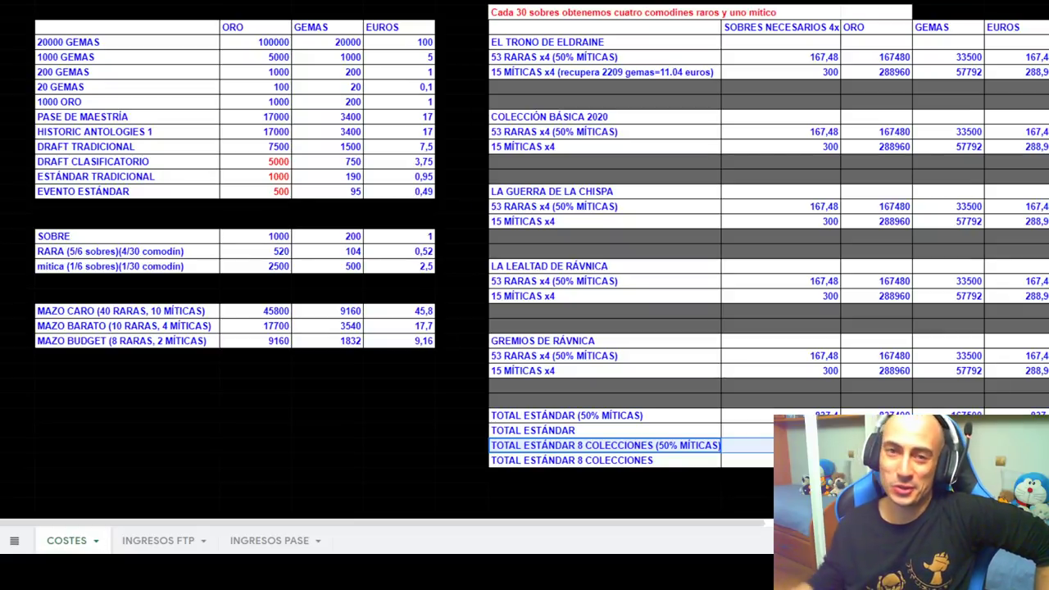
click(174, 542)
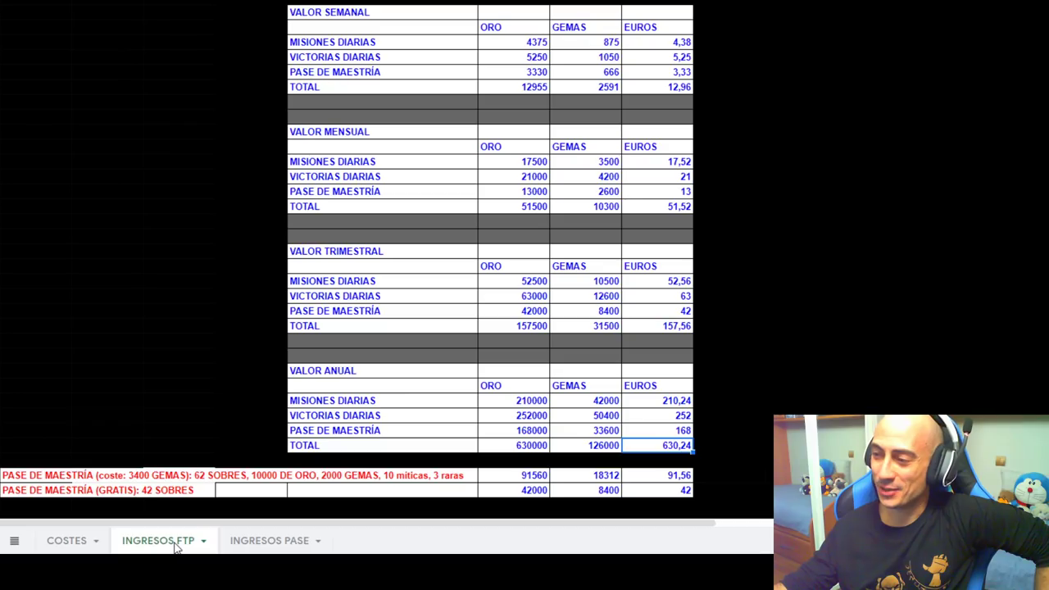
click(277, 540)
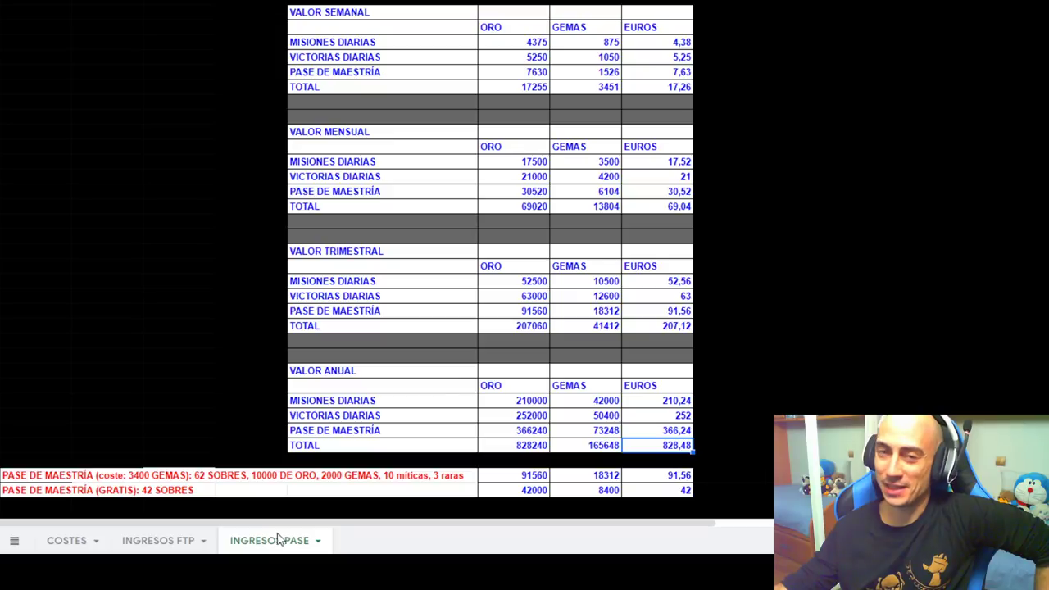
click(85, 541)
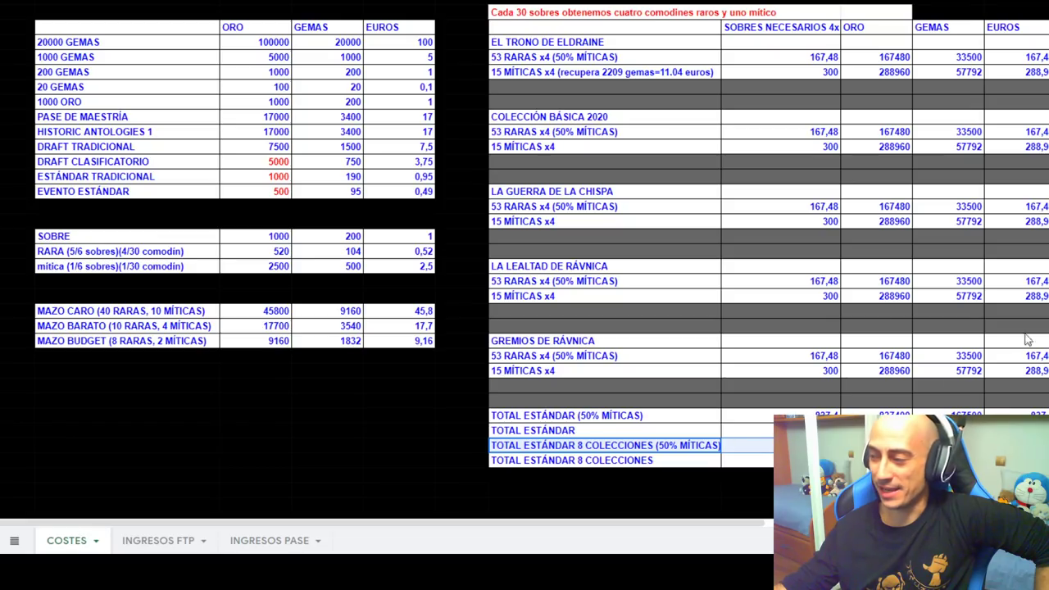
Review the collection costs on COSTES, focusing on the euro cost of EL TRONO DE ELDRAINE's rares and mythics.
click(17, 4)
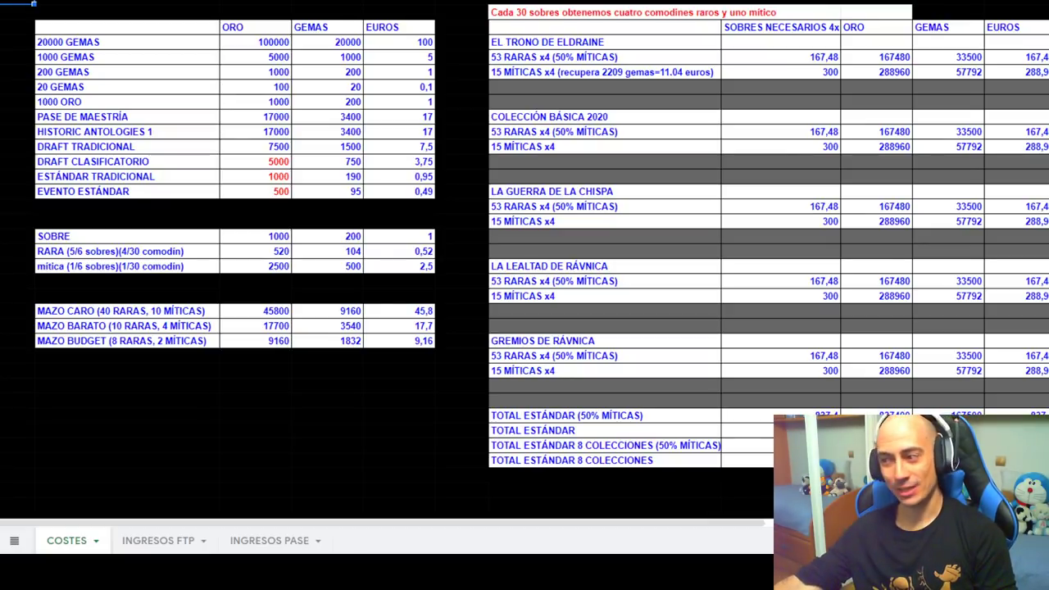
drag(590, 41, 991, 459)
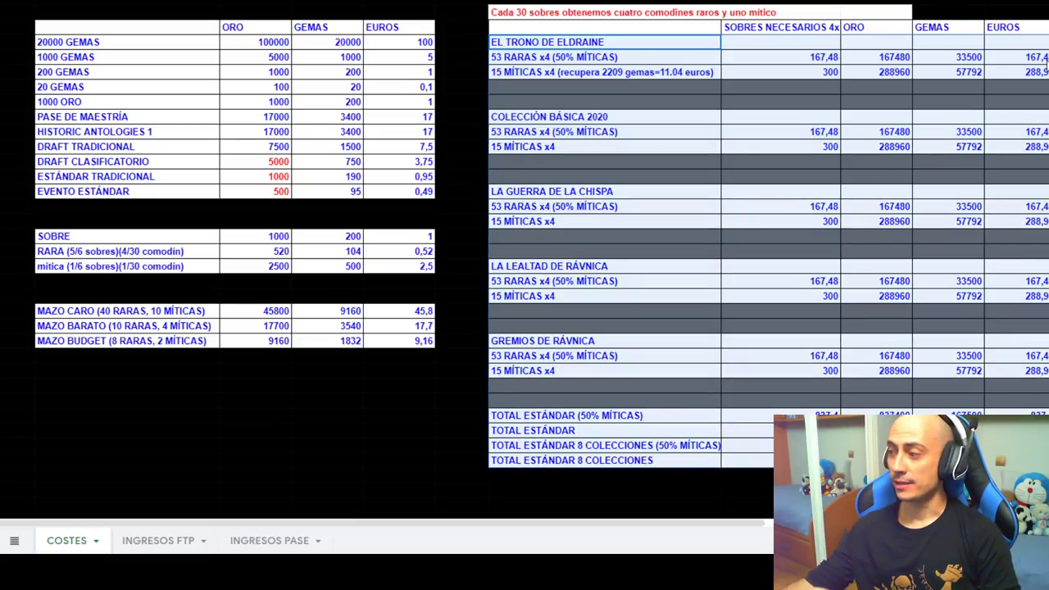
click(1042, 58)
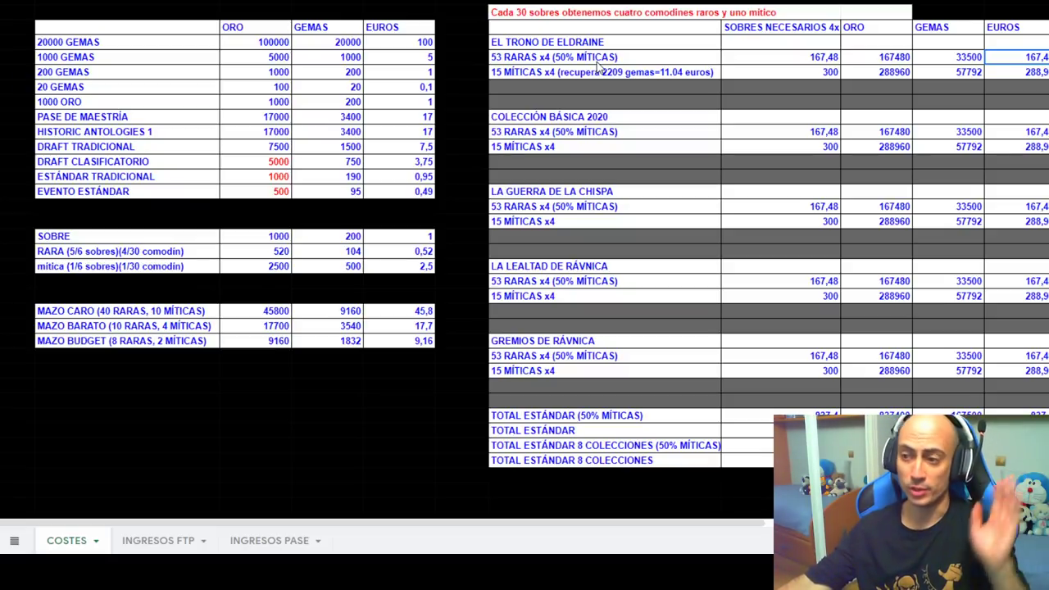
click(1026, 75)
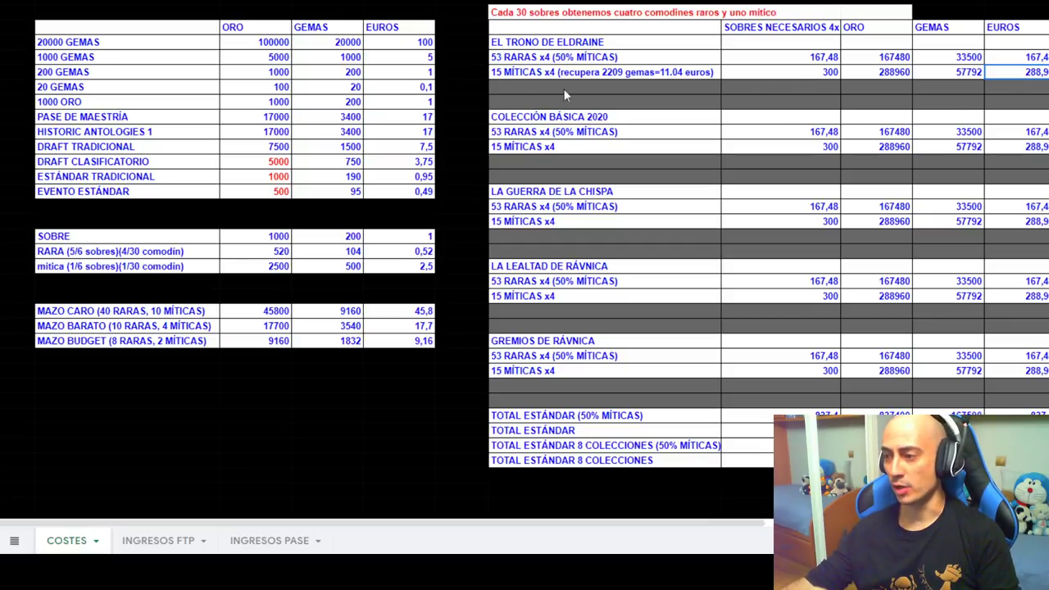
click(455, 63)
click(18, 4)
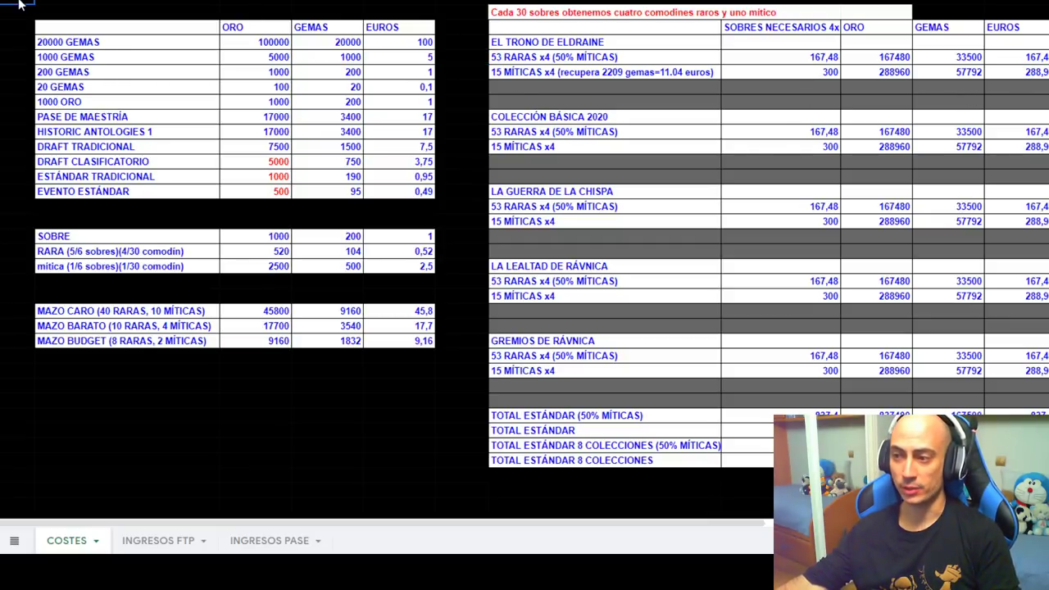
click(1037, 59)
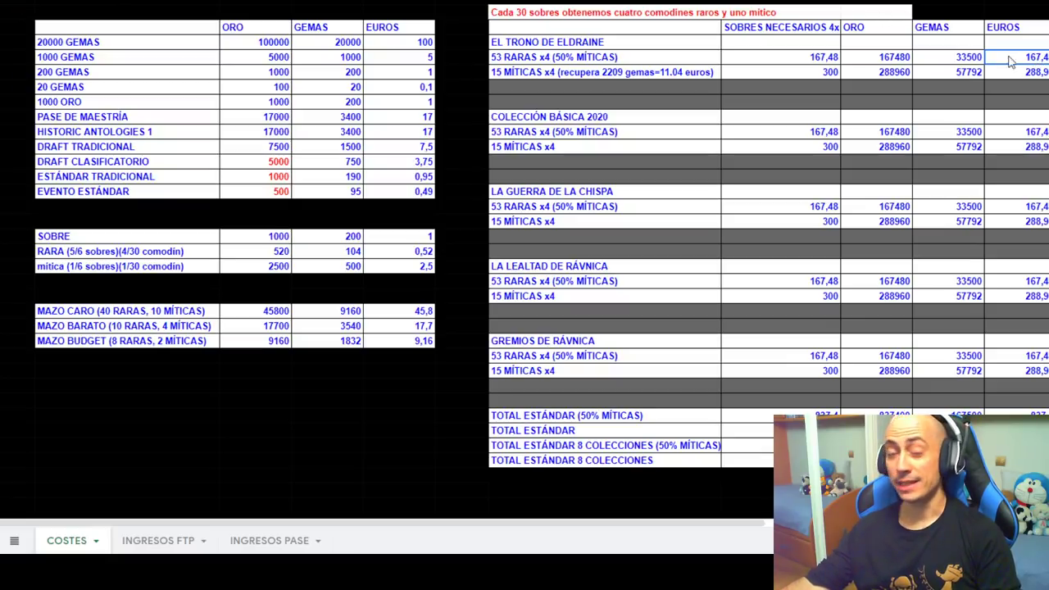
click(17, 5)
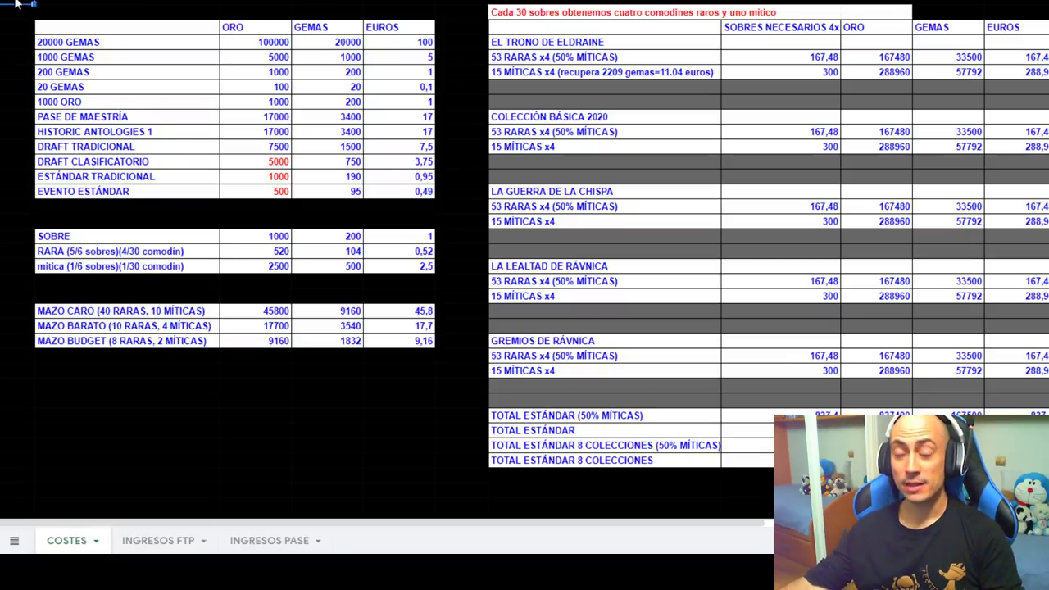